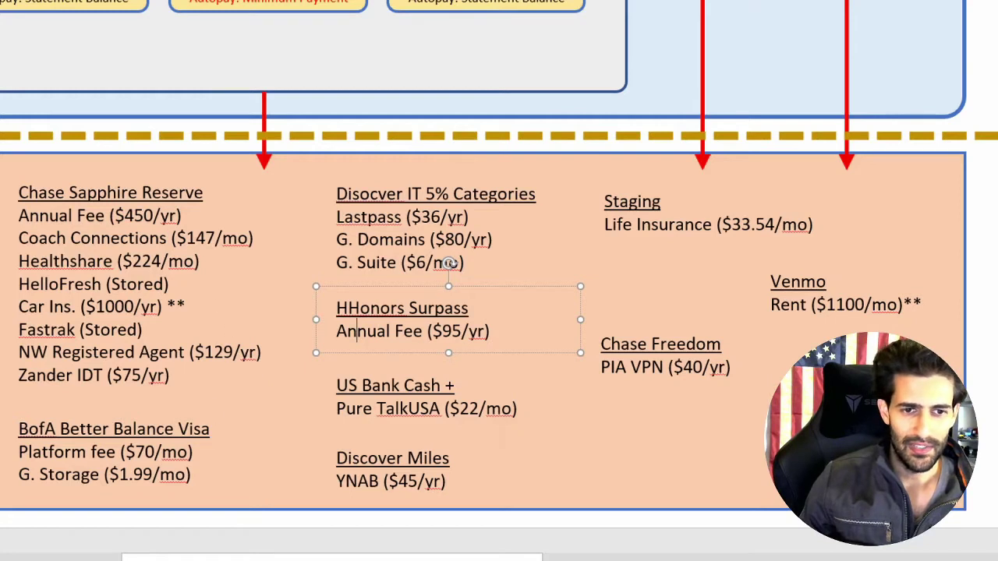
Look over the portrait and square grids on the IG sheet.
mouse_move(176, 559)
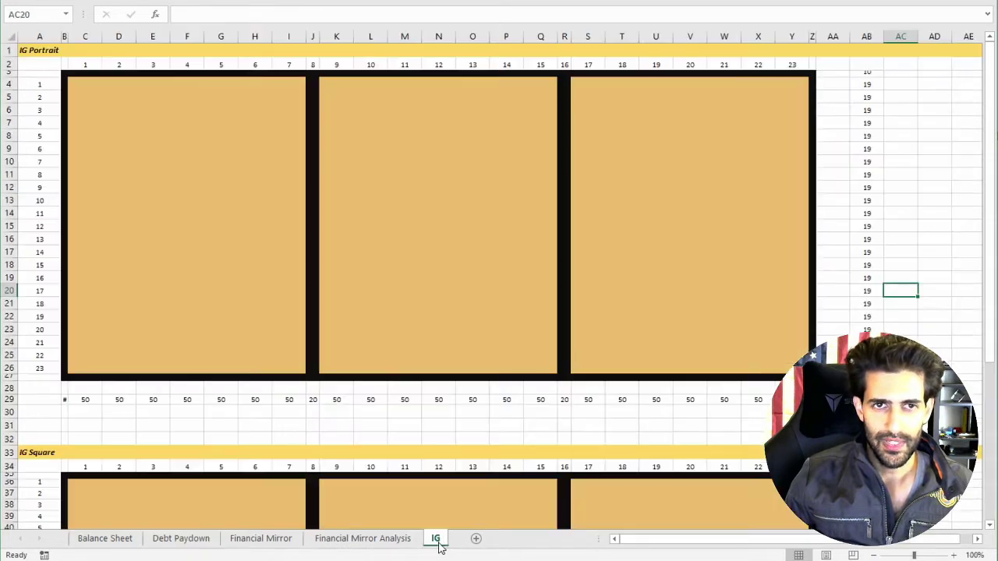
left_click(436, 538)
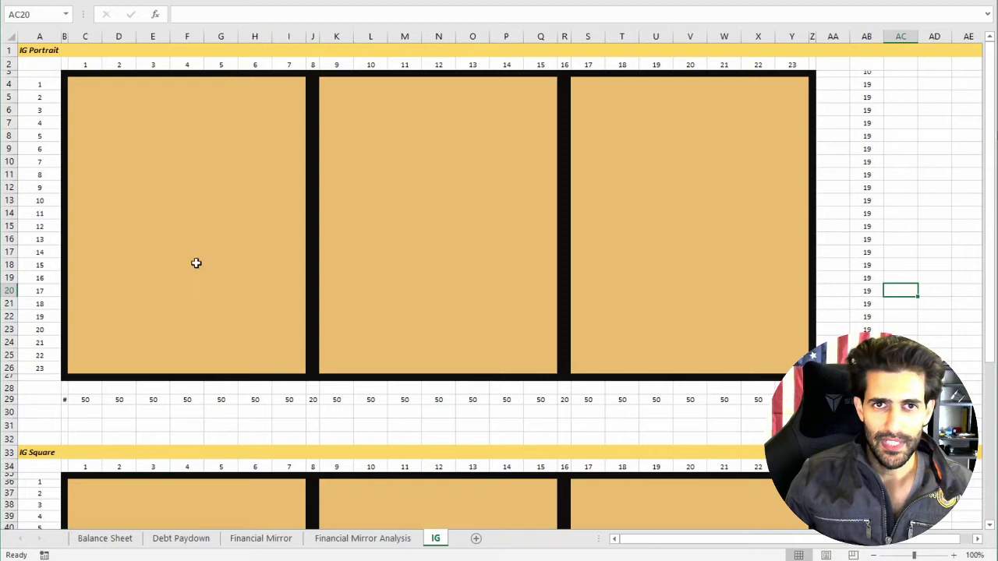
scroll(406, 269, "down", 9)
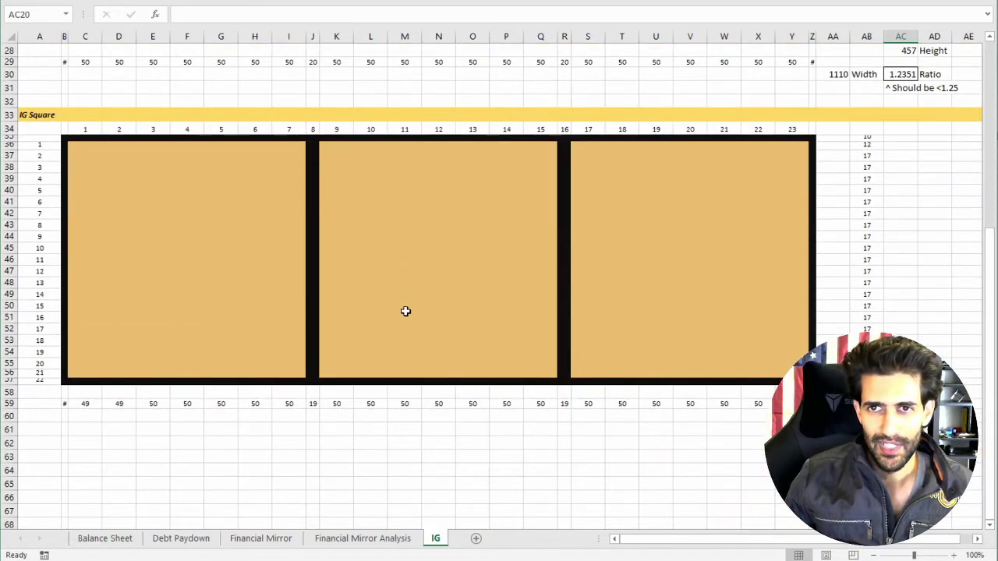
scroll(520, 366, "up", 8)
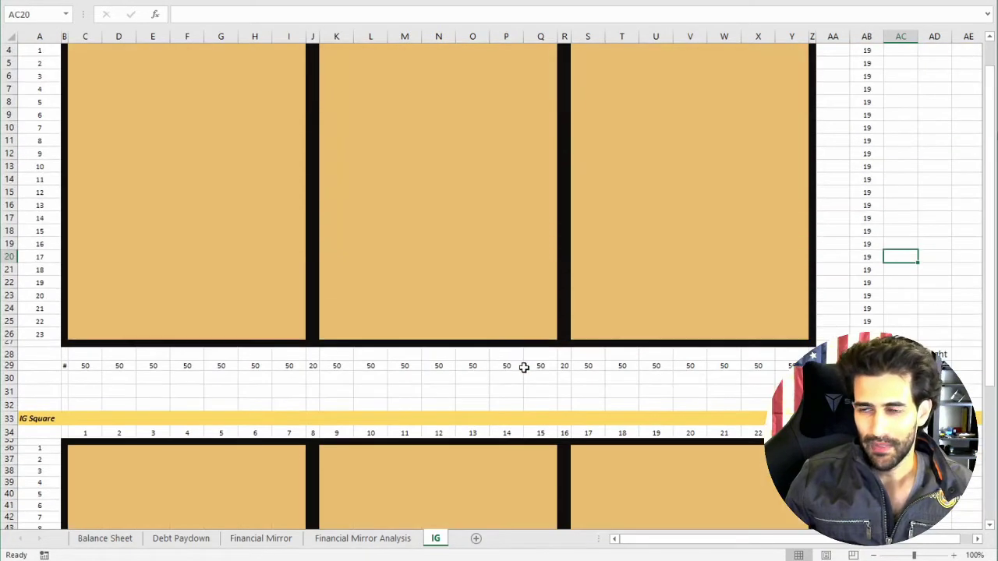
scroll(524, 367, "up", 1)
scroll(336, 271, "down", 7)
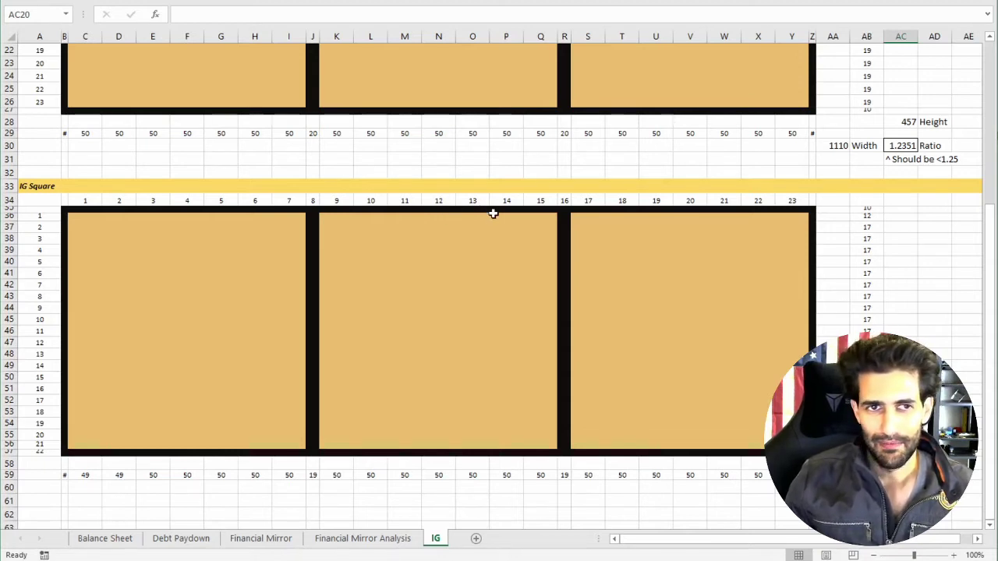
scroll(314, 325, "up", 7)
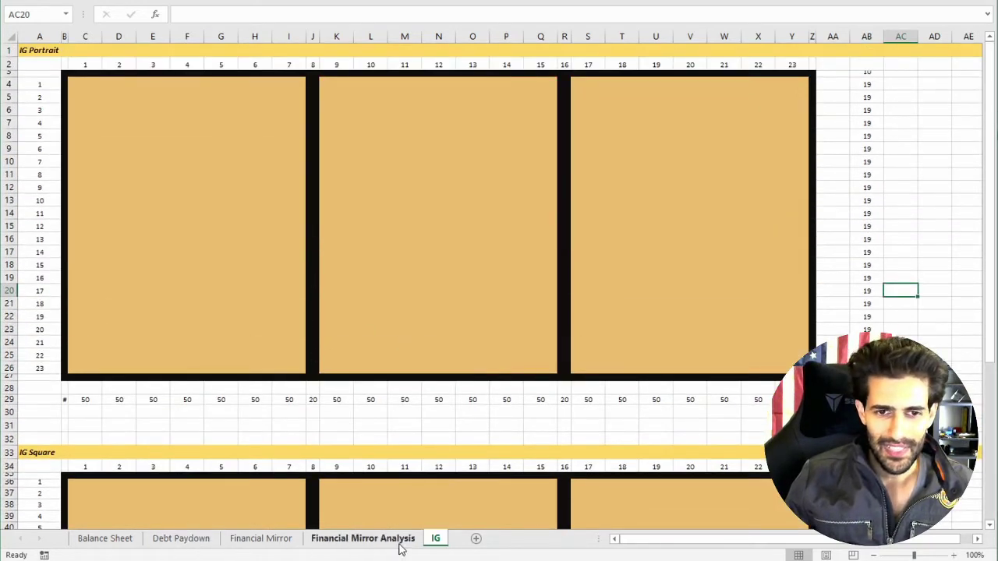
Add a new worksheet and name it "Save $1000 Today".
left_click(475, 539)
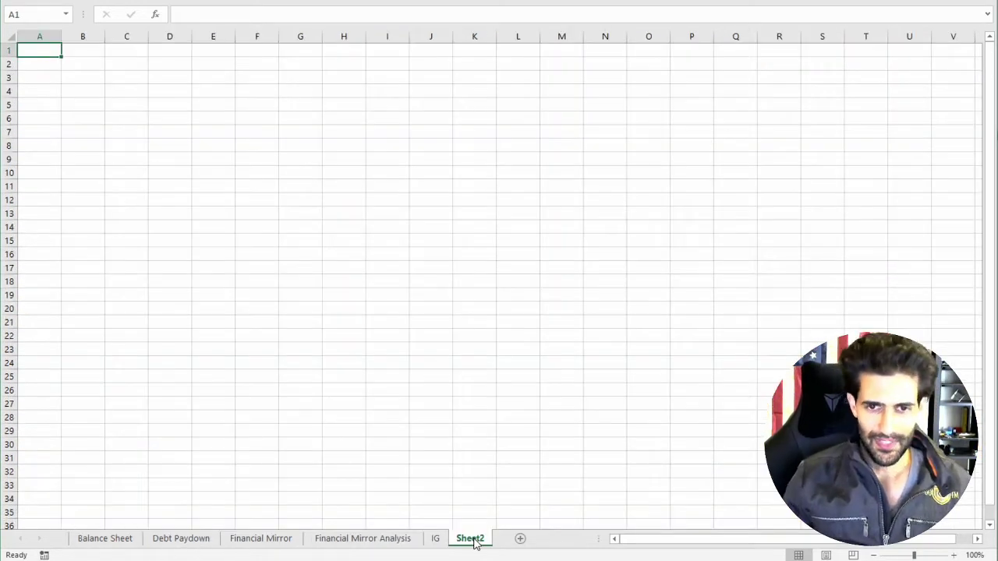
double_click(474, 539)
type("Save")
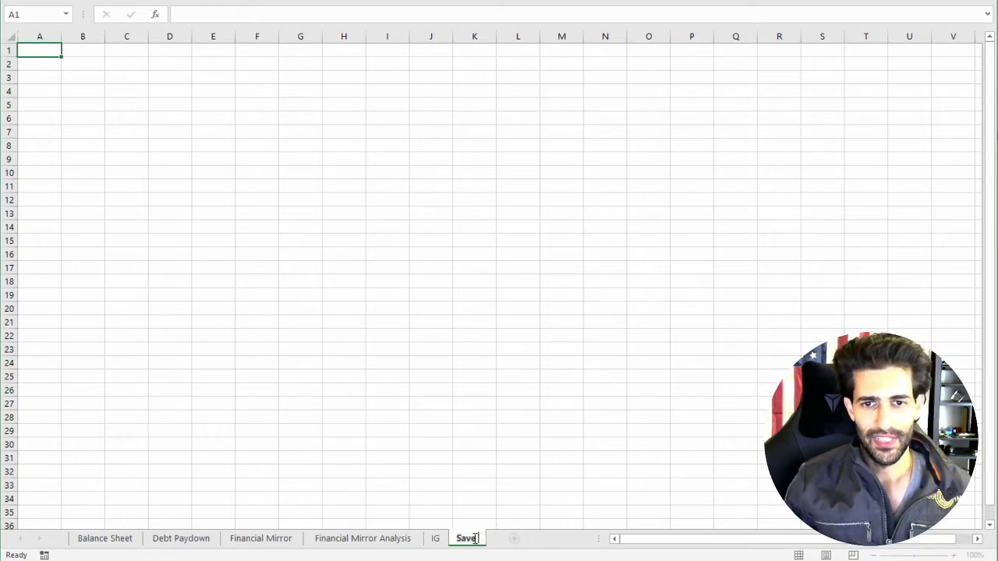
type(" $1000s Tday")
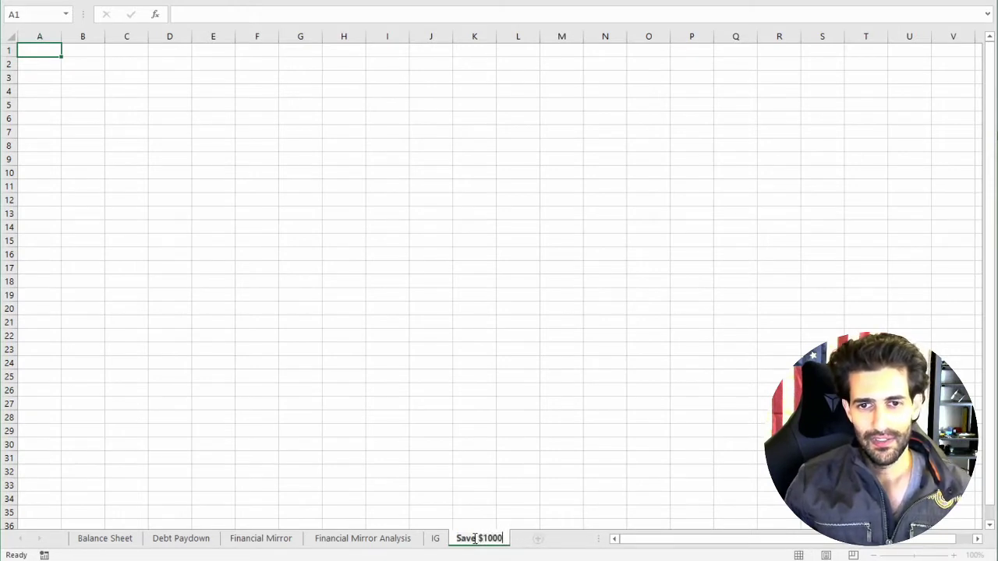
key("BackSpace")
key("BackSpace")
key("BackSpace")
type("oday")
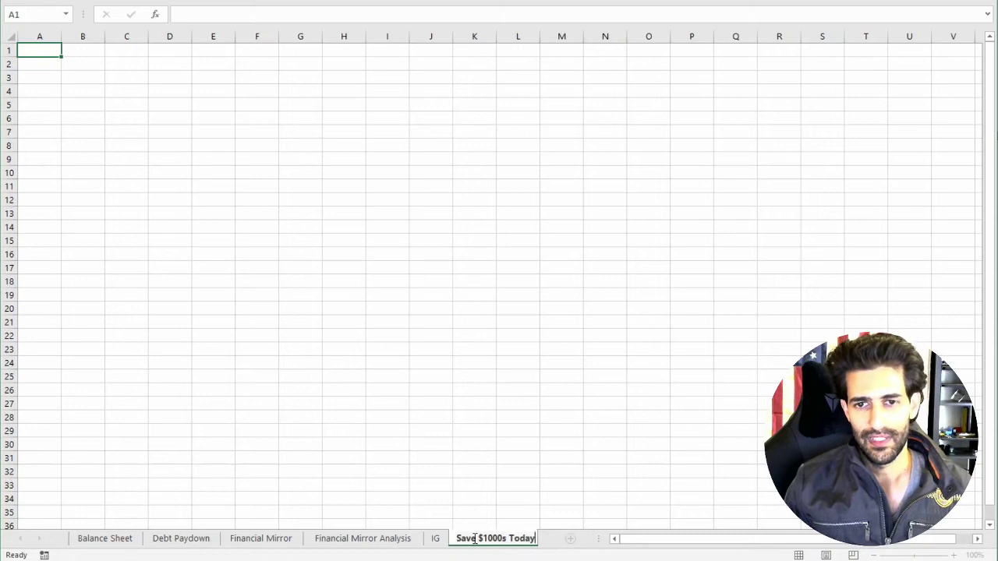
key("Return")
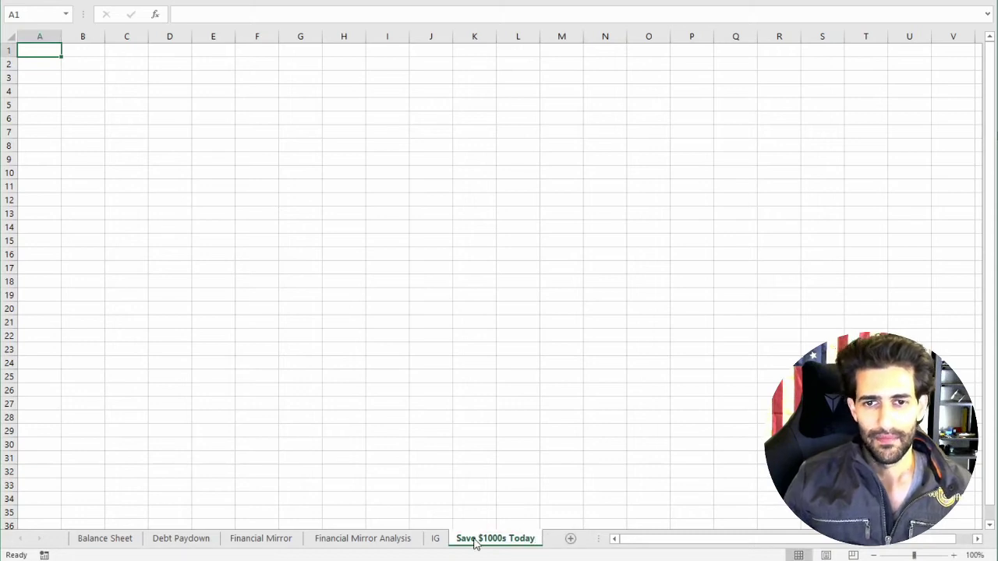
double_click(517, 539)
key("Delete")
key("Return")
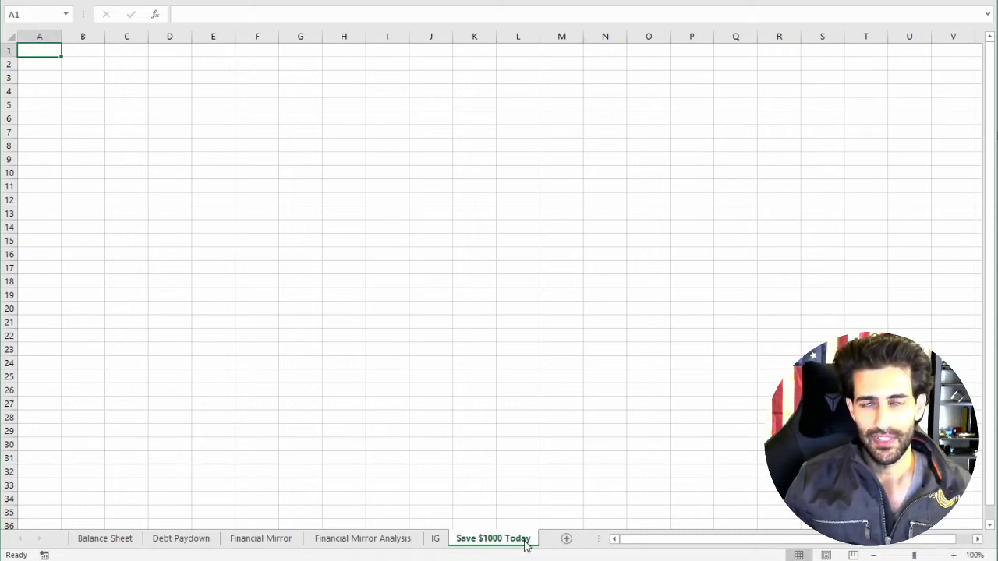
Widen columns A and B and enter the headers "Name" in A1 and "How it's charged" in B1.
left_click(302, 392)
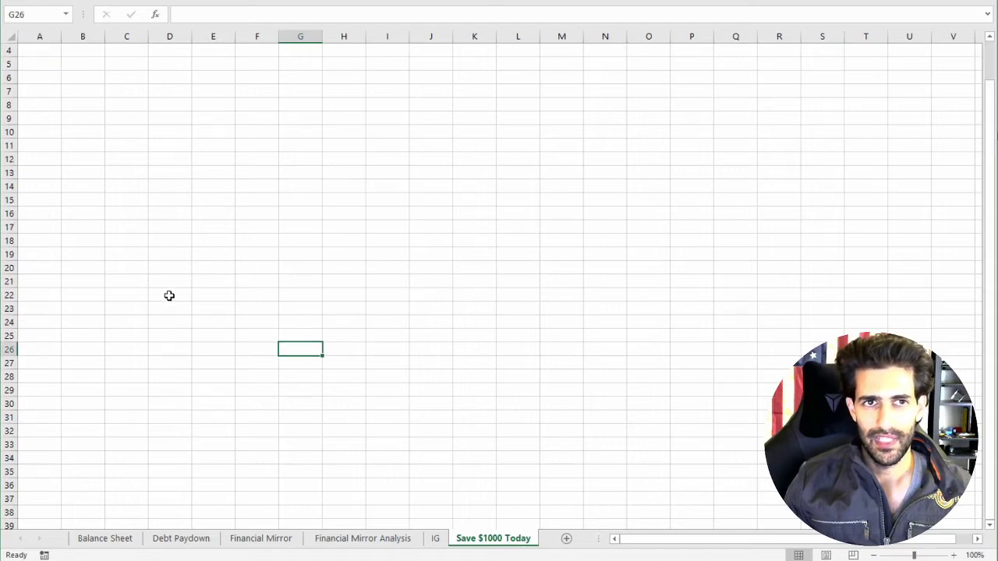
left_click(54, 63)
left_click(46, 50)
left_click_drag(61, 38, 227, 37)
type("Name")
key("Tab")
type("How it's charged")
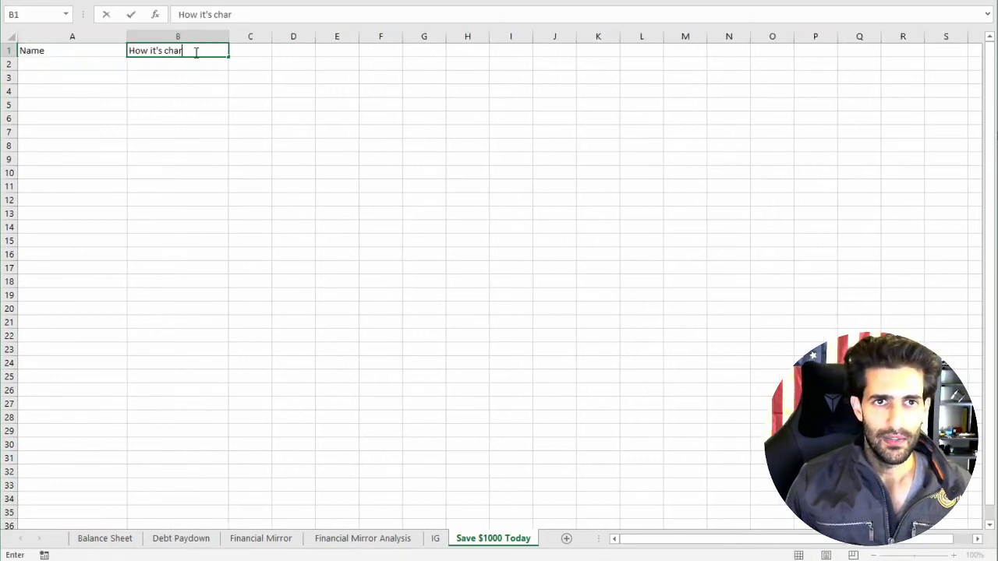
Enter the header "Amount" in C1 and widen column C.
key("Tab")
type("Amoutn")
key("BackSpace")
key("BackSpace")
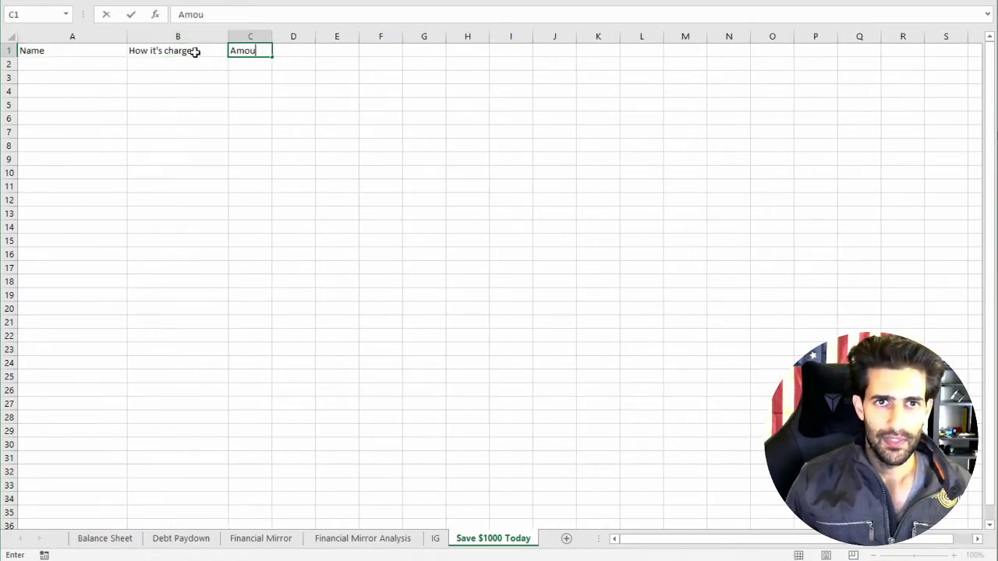
type("nt")
key("Tab")
left_click_drag(272, 37, 292, 37)
left_click(260, 104)
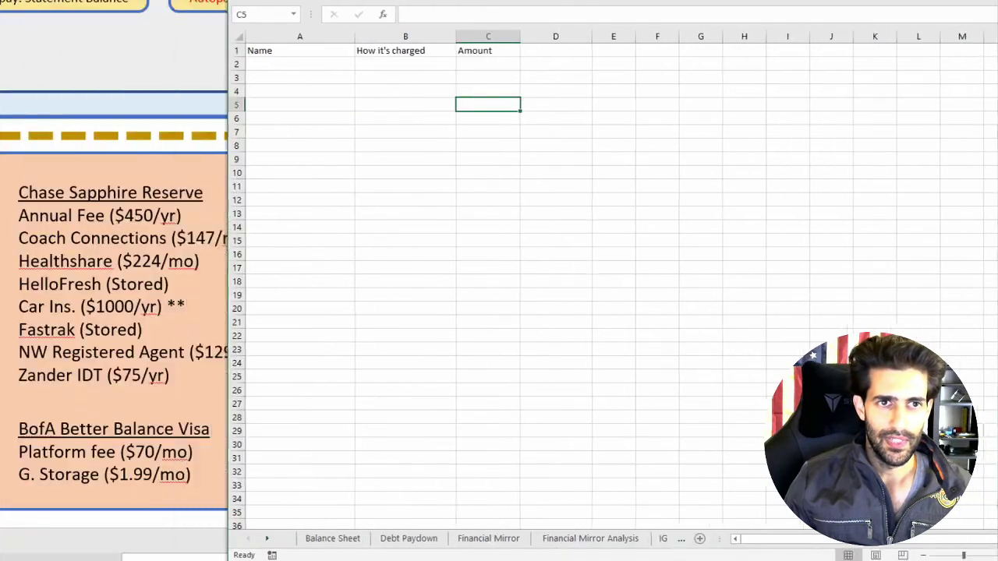
Enter "Chase SR" in B2 as the payment method of the first expense row.
left_click(434, 63)
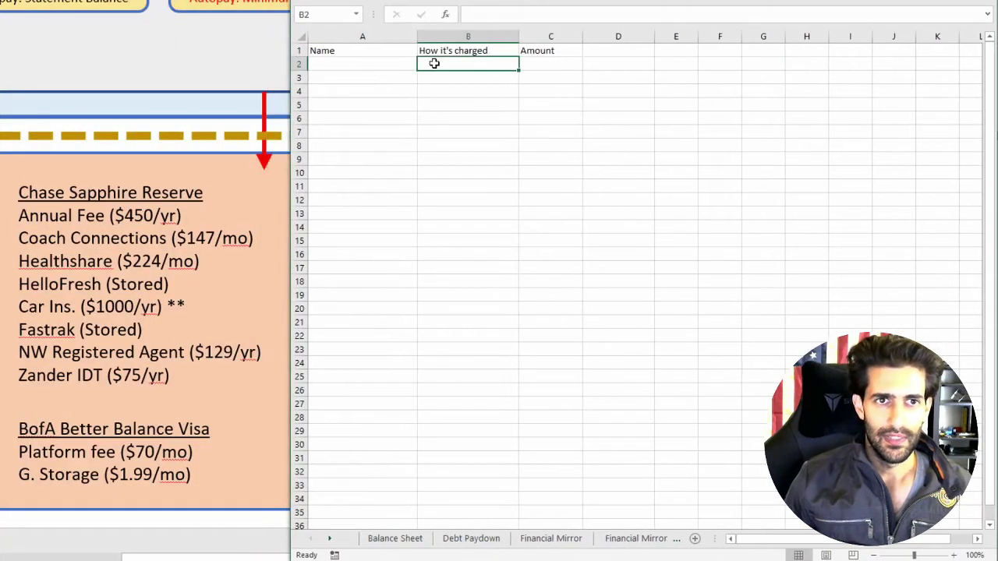
type("Chase SR")
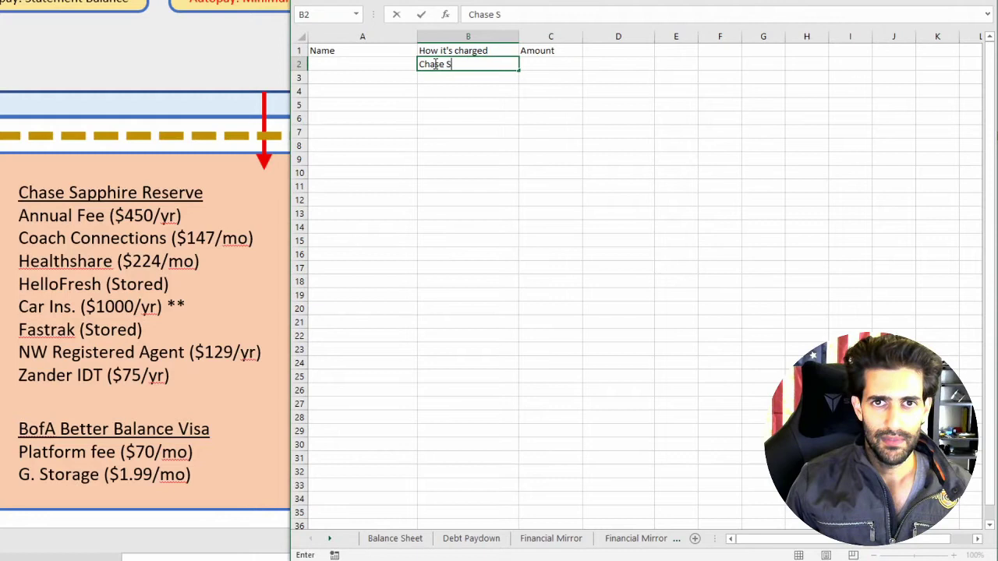
left_click(264, 298)
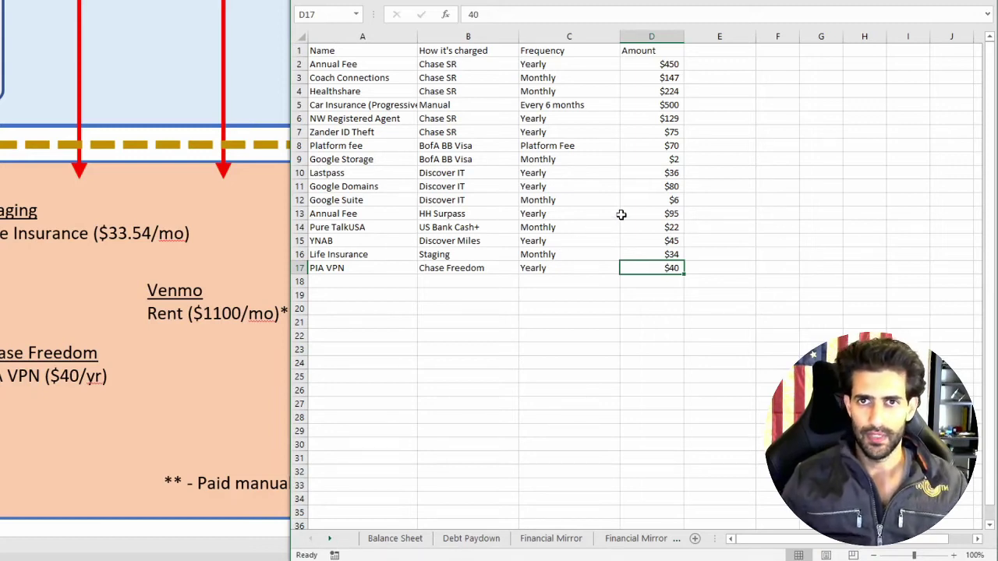
Switch to the payments diagram and review its rent, Fastrak, car insurance and HelloFresh entries against the expense table.
left_click(472, 225)
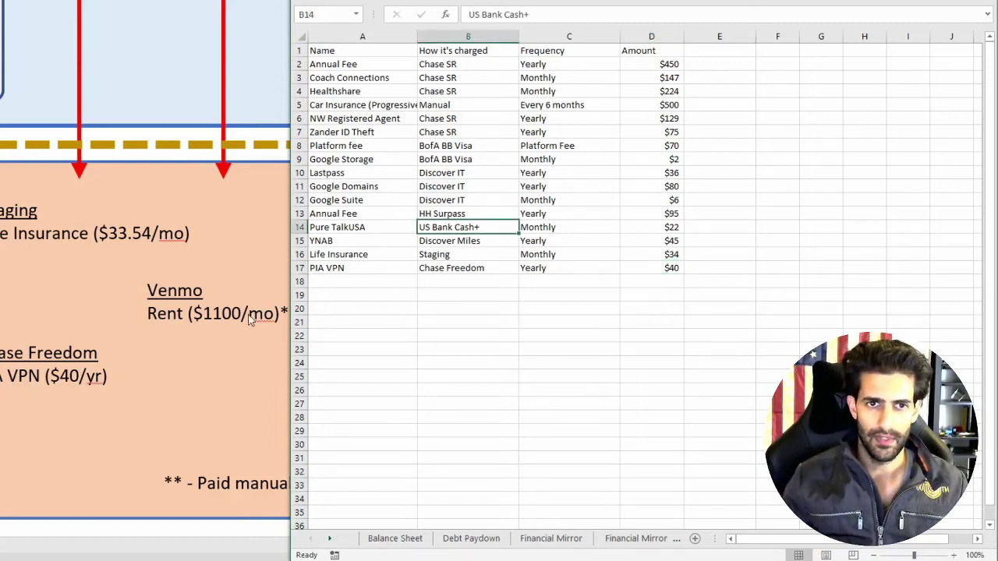
left_click(207, 313)
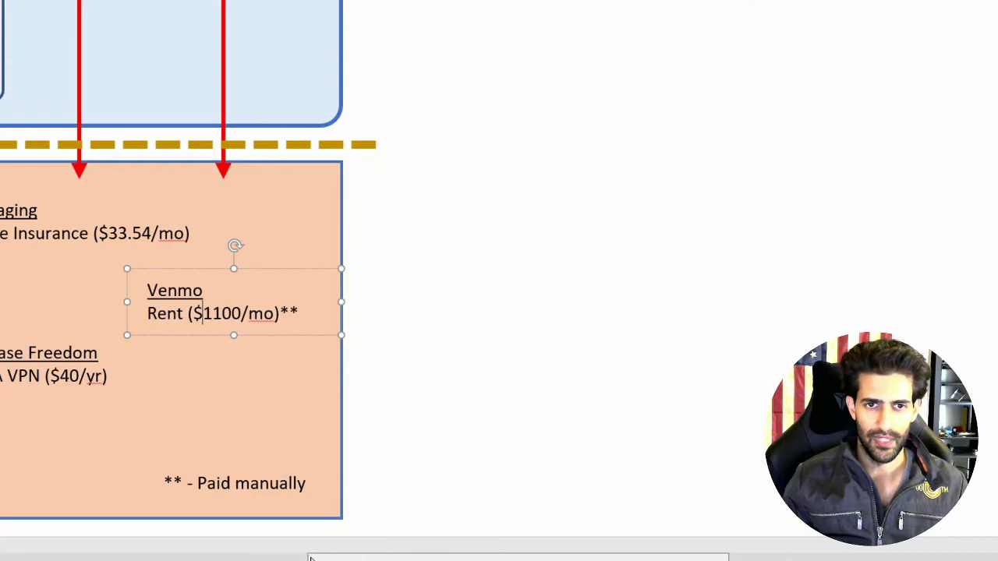
left_click_drag(551, 557, 343, 557)
left_click_drag(11, 339, 84, 339)
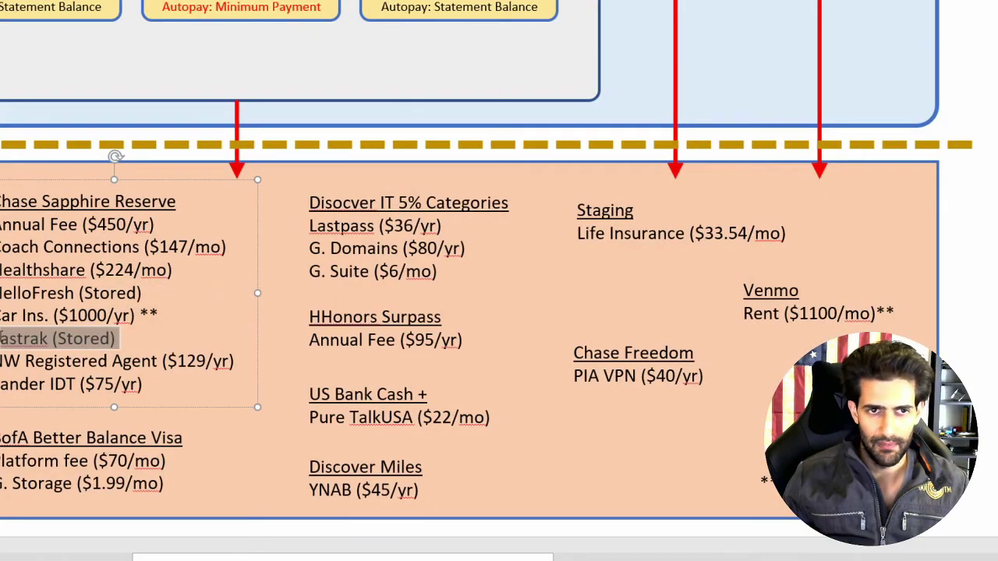
left_click(33, 339)
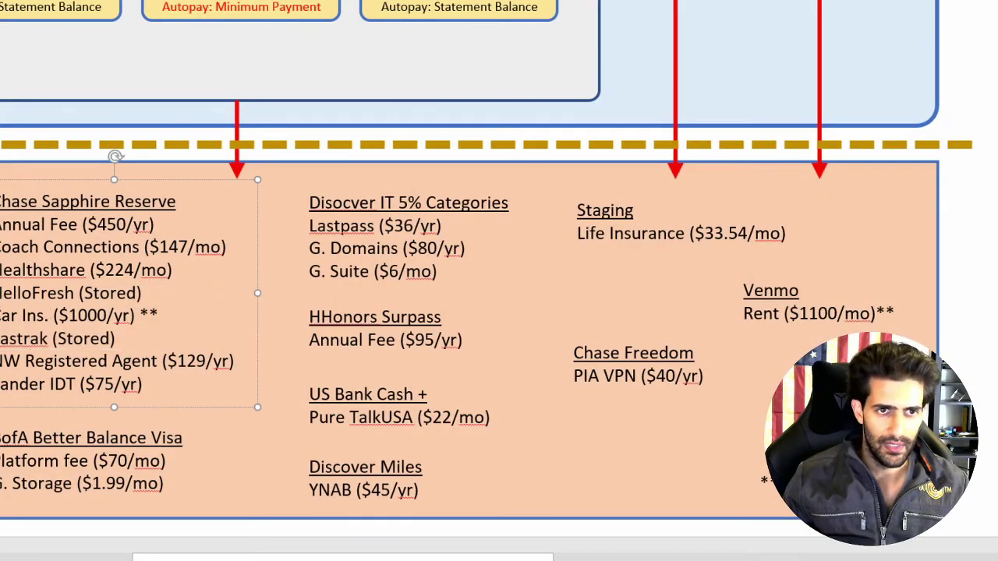
left_click_drag(4, 320, 137, 327)
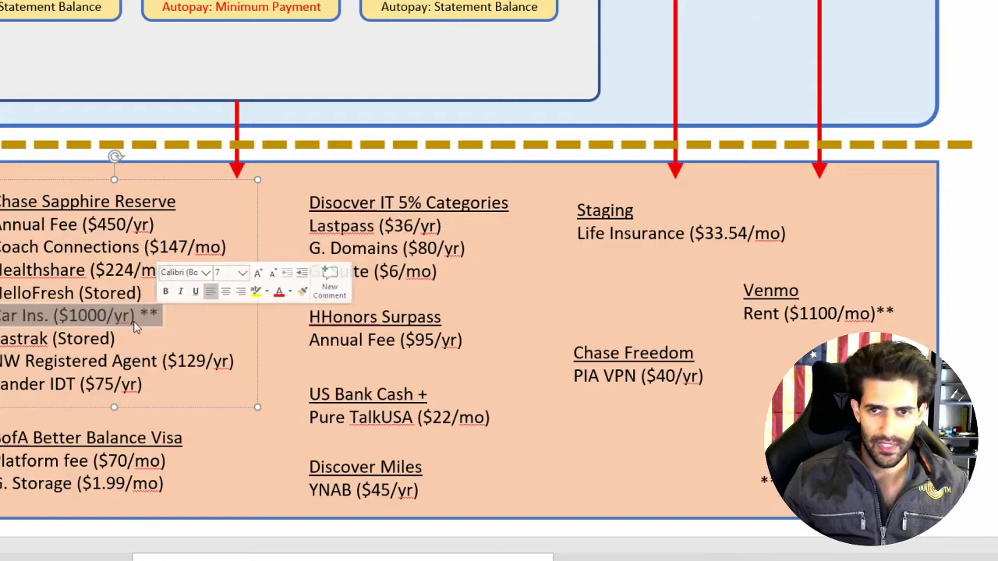
left_click(31, 316)
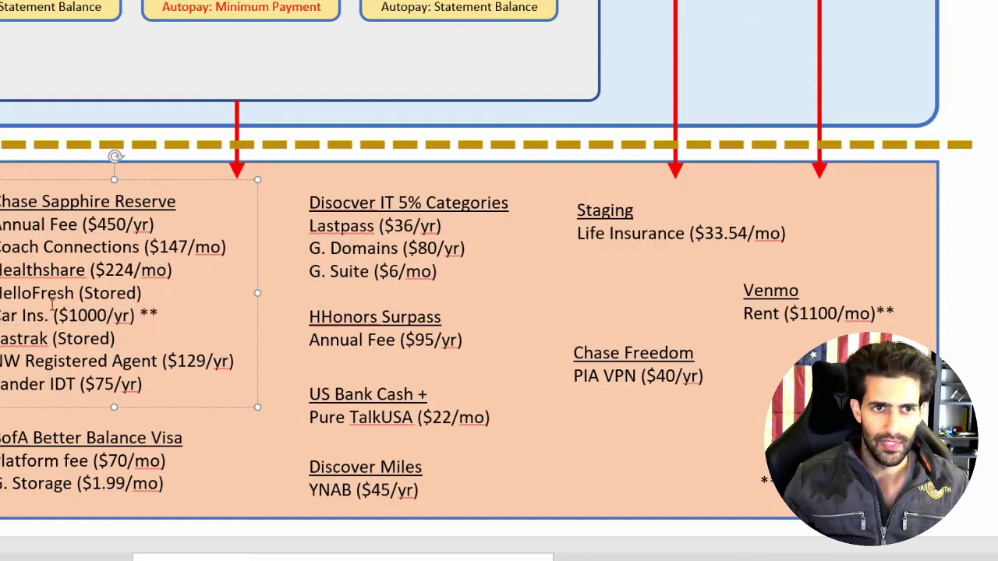
left_click(142, 293)
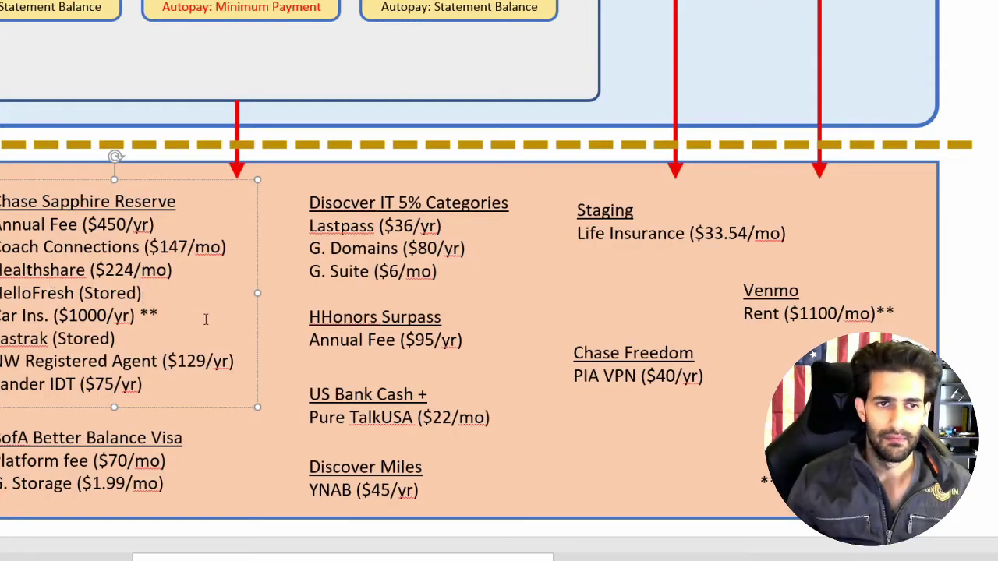
Return to the expense table in Excel and make the header row bold.
key("alt+Tab")
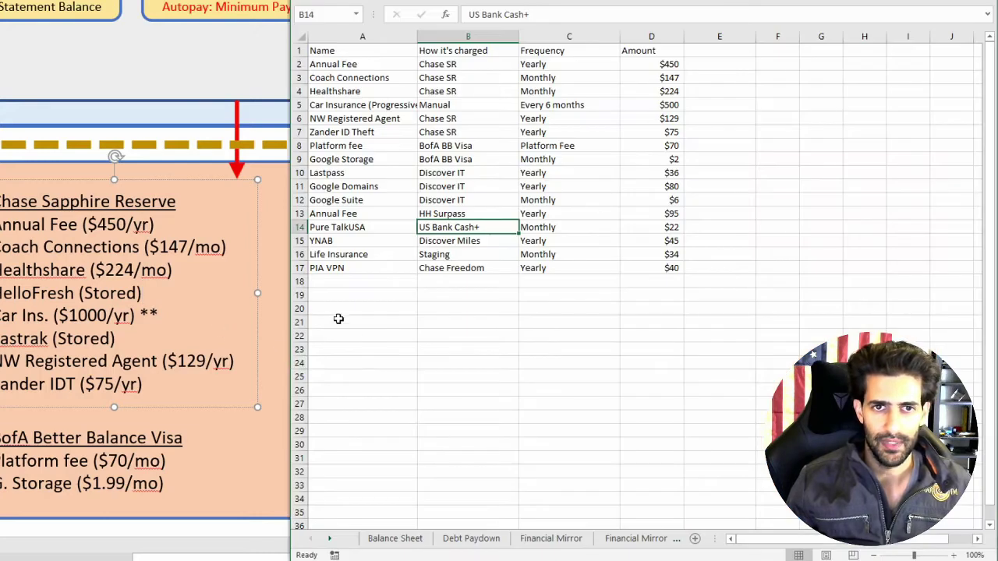
key("alt+Tab")
key("alt+Tab")
left_click(320, 298)
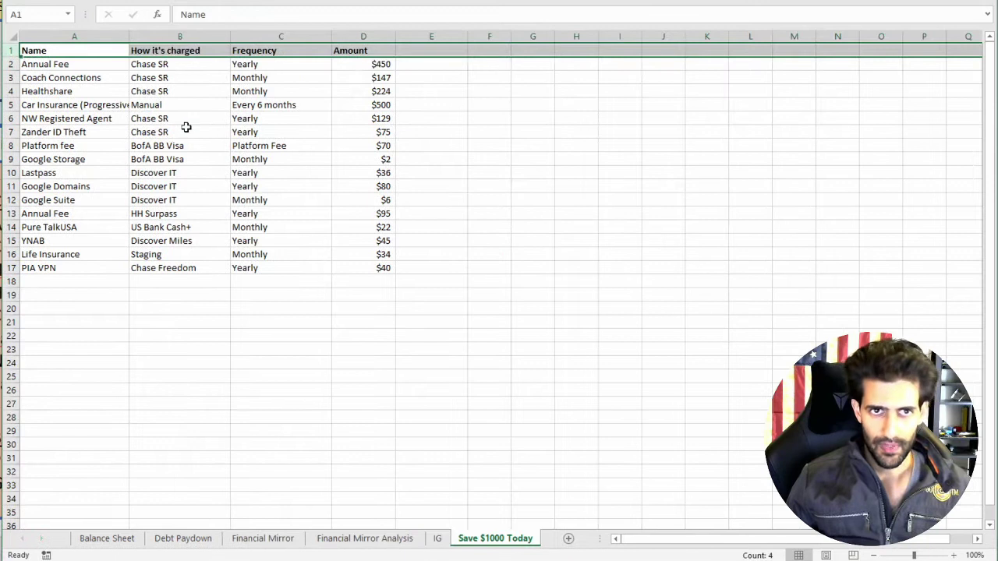
left_click(184, 121)
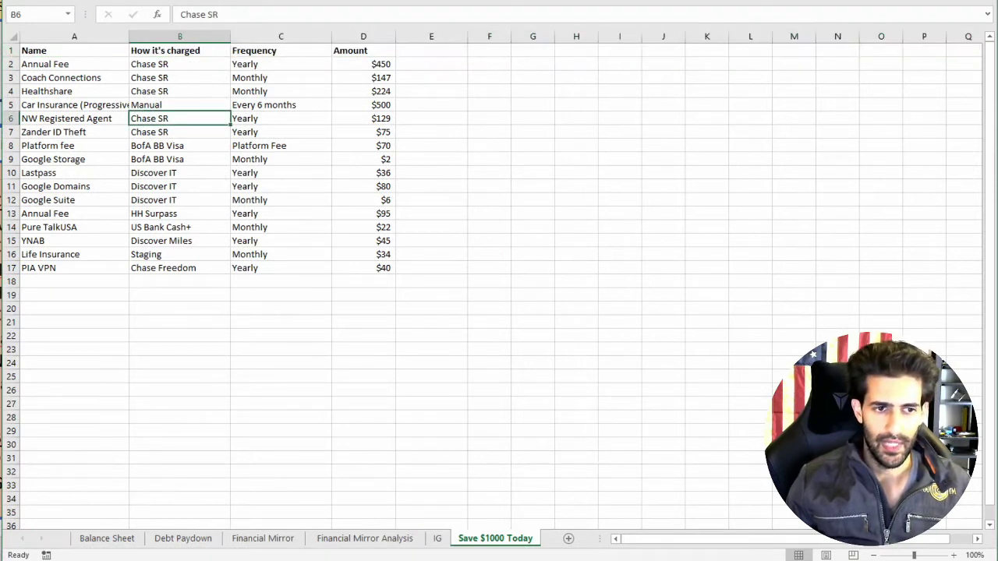
Switch to the browser article "How to save $1000 in a Month" and read its introduction and list of saving tips.
key("alt+Tab")
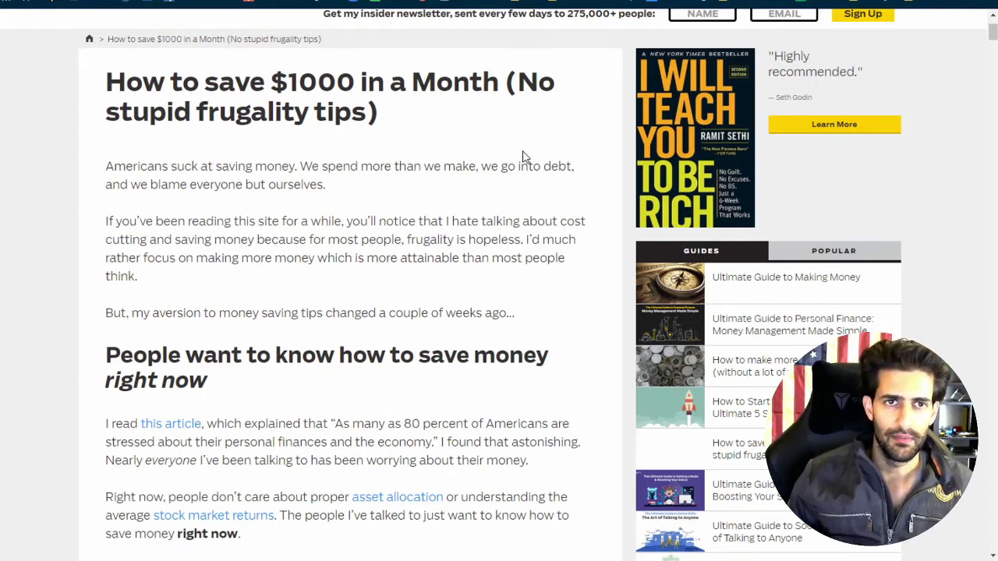
scroll(481, 191, "down", 1)
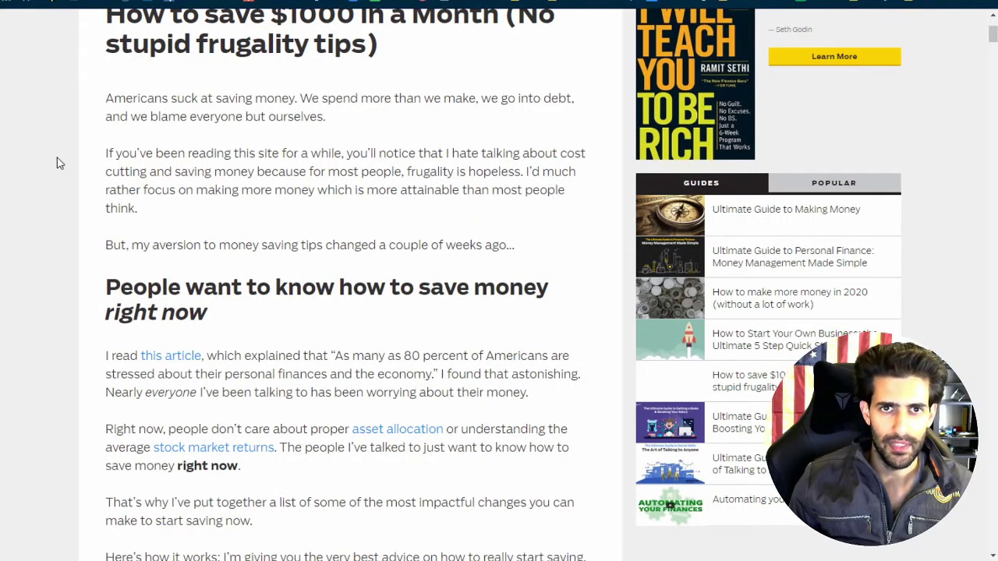
scroll(267, 185, "down", 3)
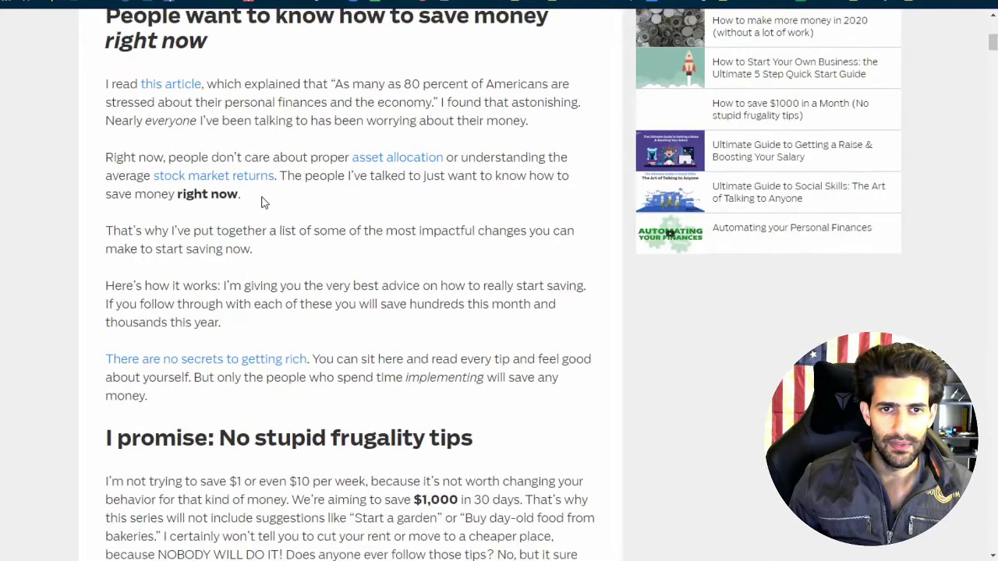
scroll(262, 204, "down", 1)
scroll(297, 222, "down", 3)
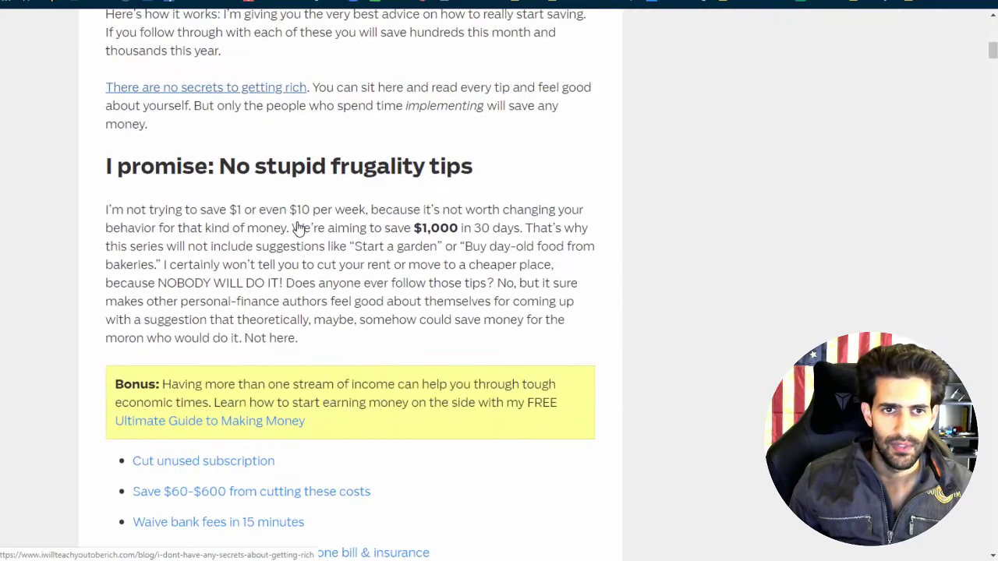
scroll(297, 221, "down", 3)
scroll(297, 192, "down", 1)
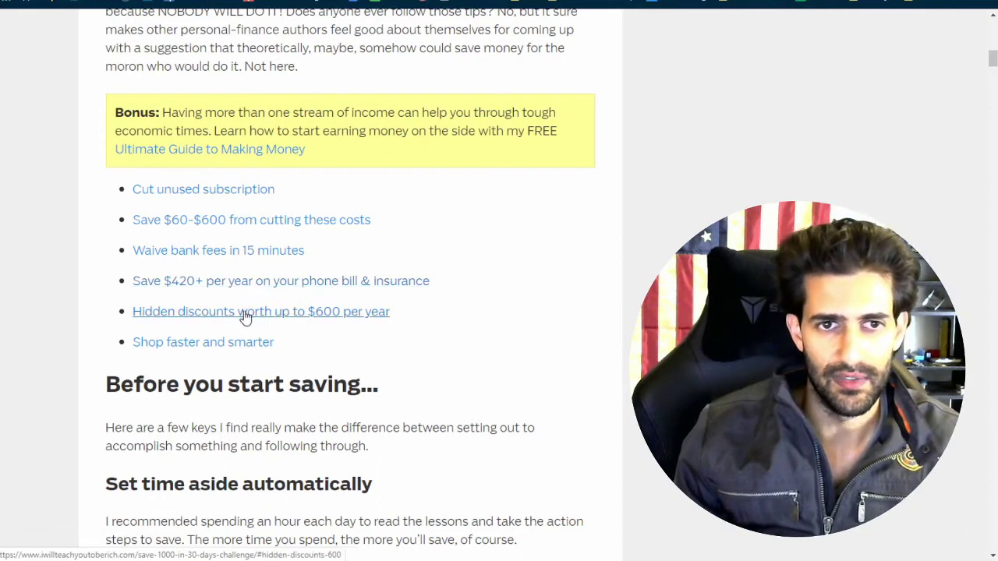
scroll(240, 347, "down", 3)
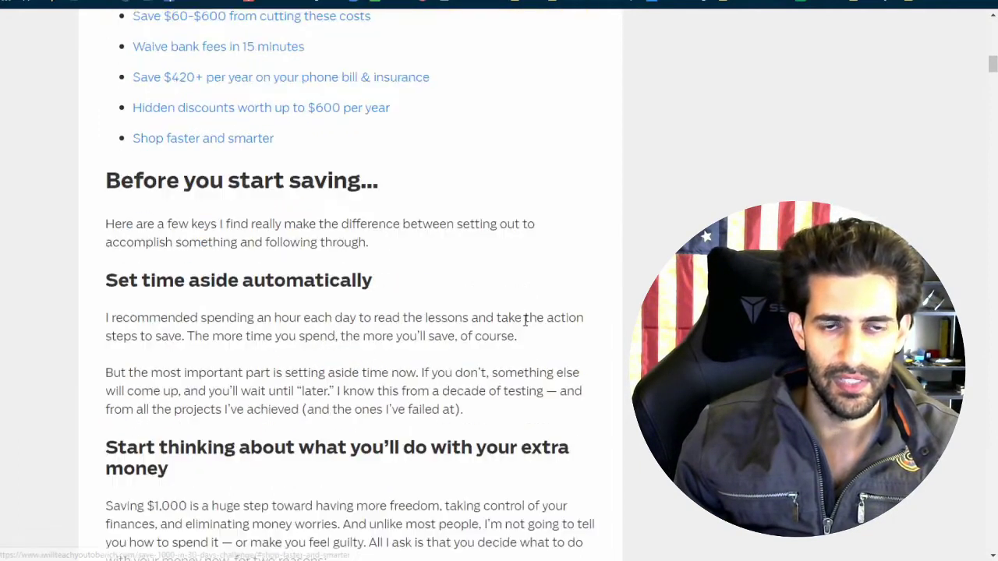
Read the article's "Before you start saving..." advice on setting time aside, planning for the extra money and staying accountable.
scroll(526, 320, "down", 1)
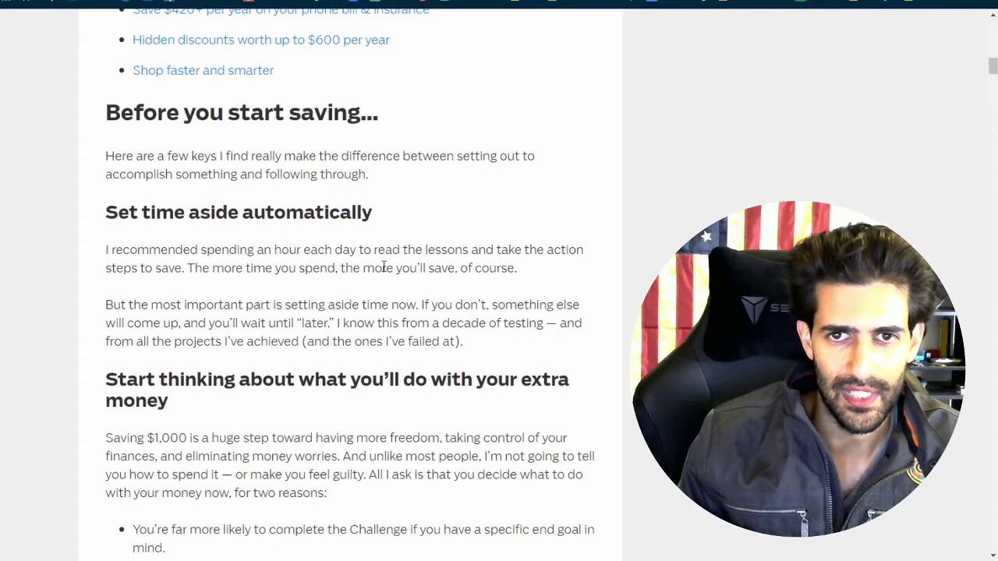
scroll(123, 261, "down", 2)
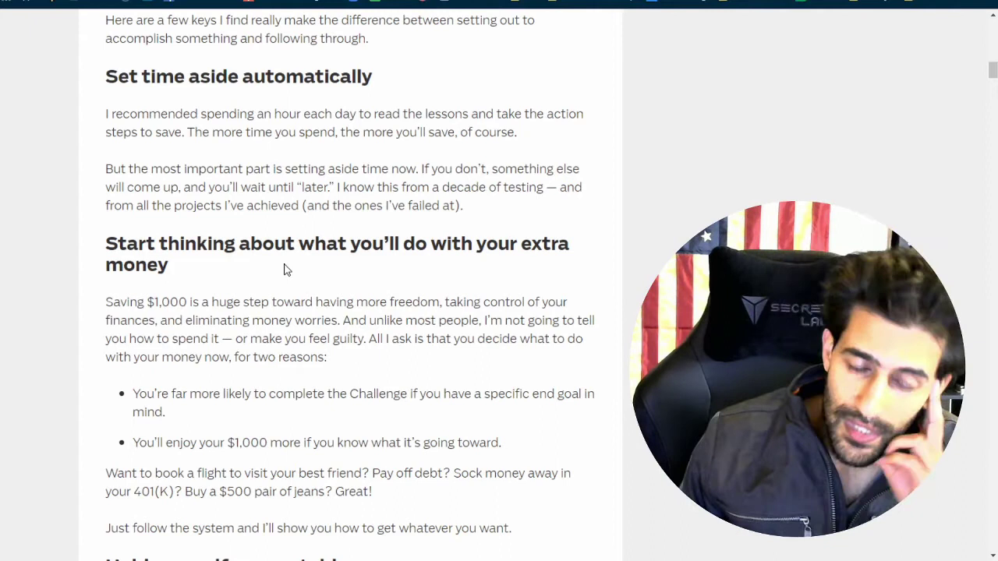
scroll(286, 267, "down", 2)
scroll(286, 265, "down", 1)
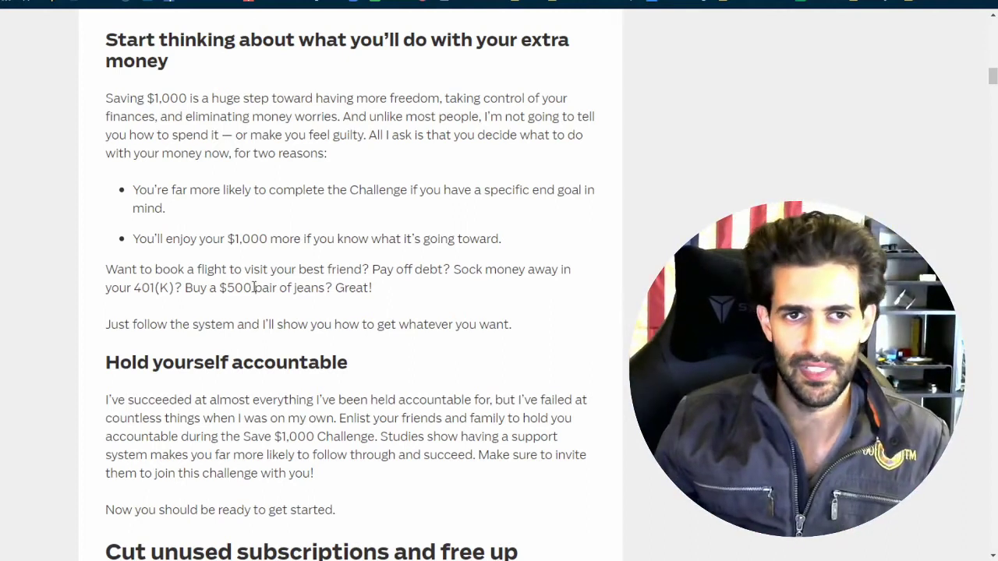
scroll(217, 245, "down", 3)
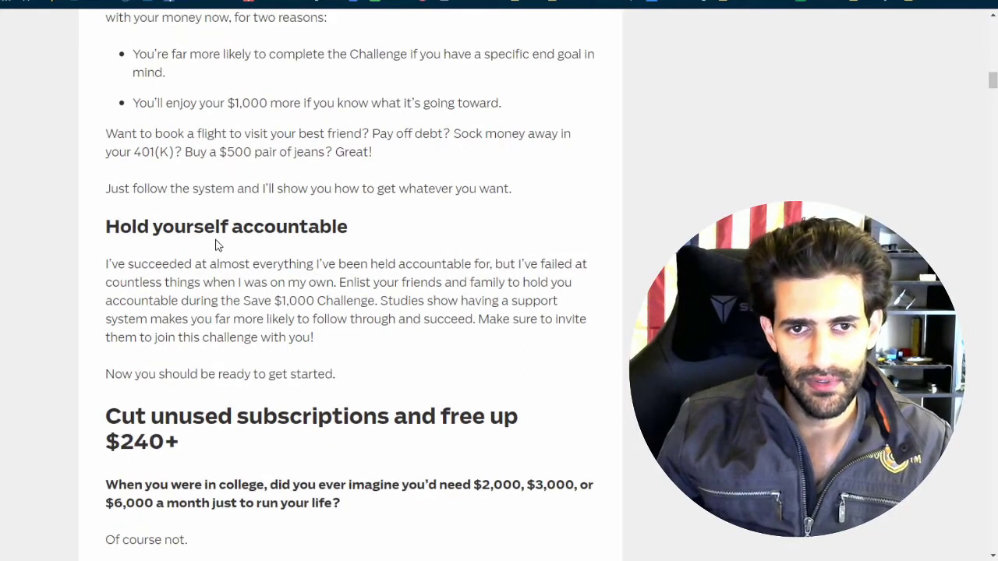
scroll(217, 245, "down", 3)
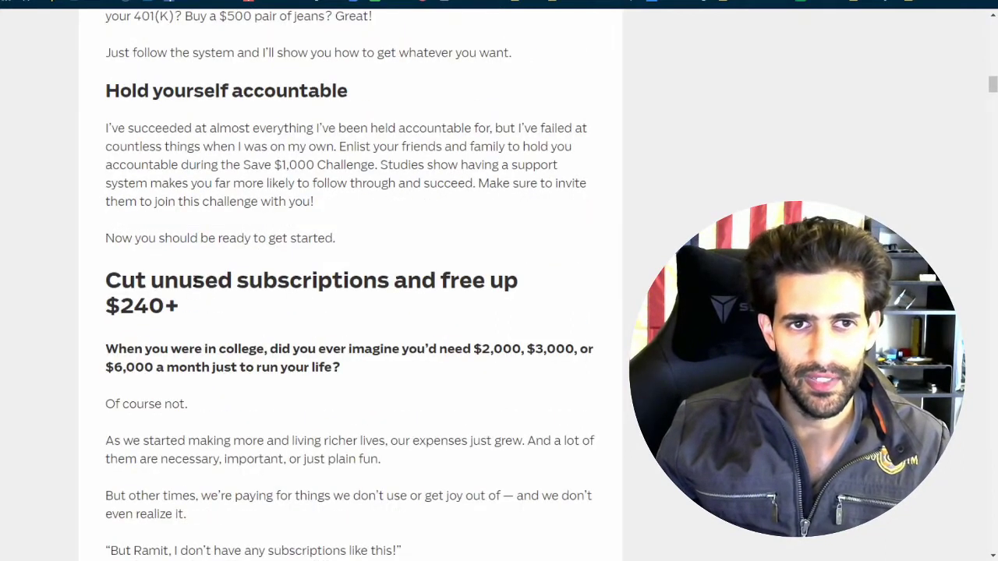
Read the introduction and first instructions of the article's "Cut unused subscriptions and free up $240+" section.
scroll(216, 307, "down", 1)
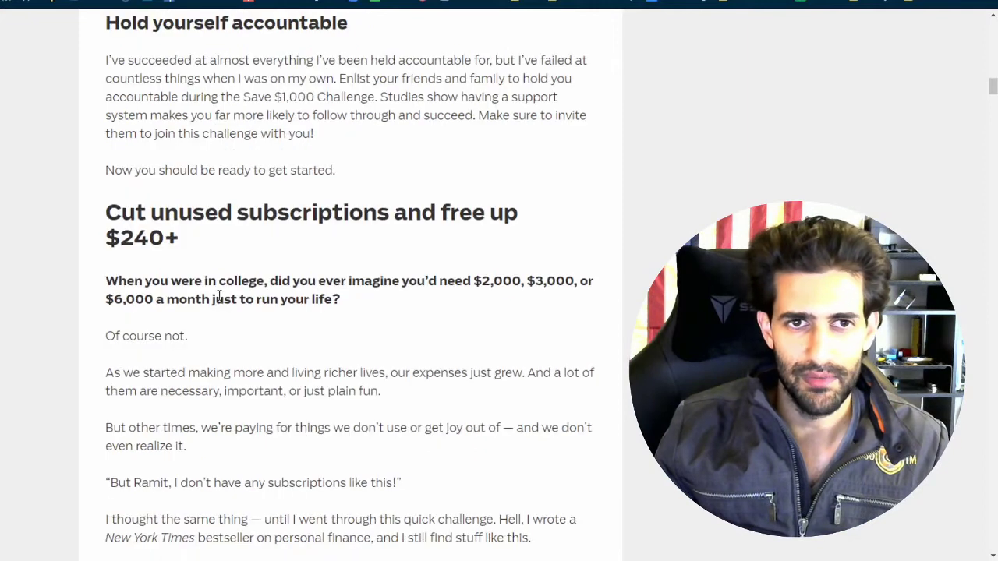
double_click(128, 239)
left_click(128, 239)
scroll(169, 278, "down", 1)
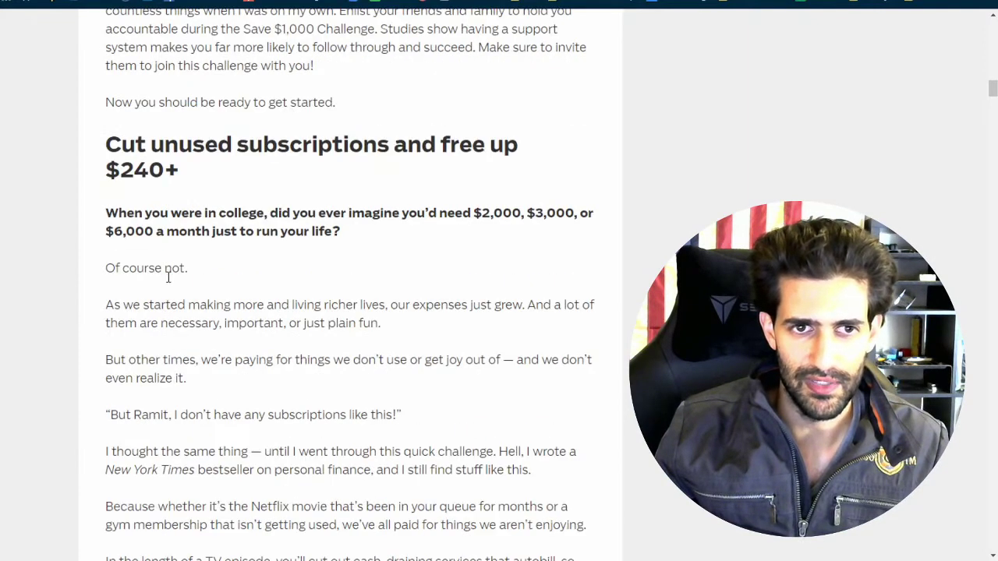
scroll(159, 300, "down", 2)
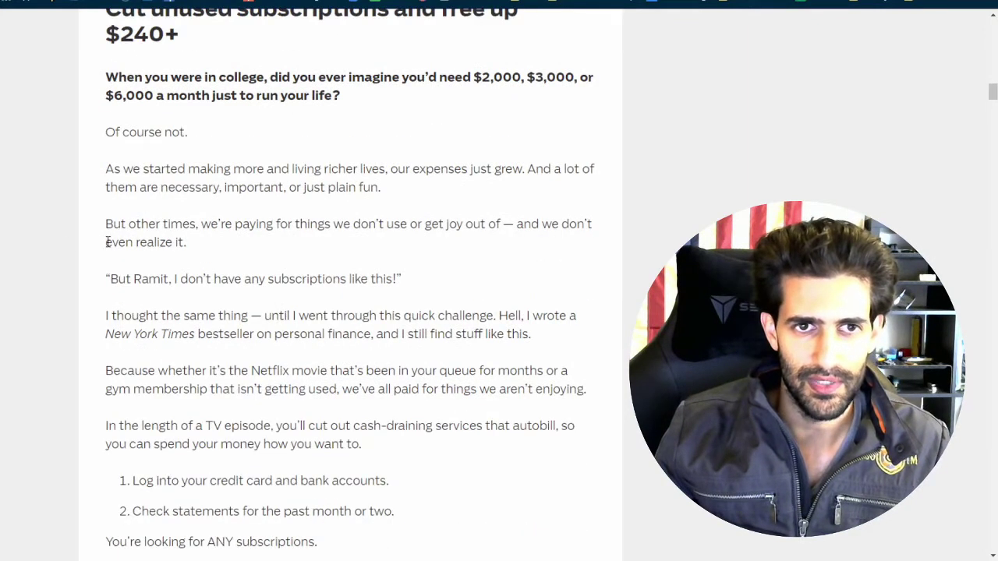
scroll(70, 242, "down", 1)
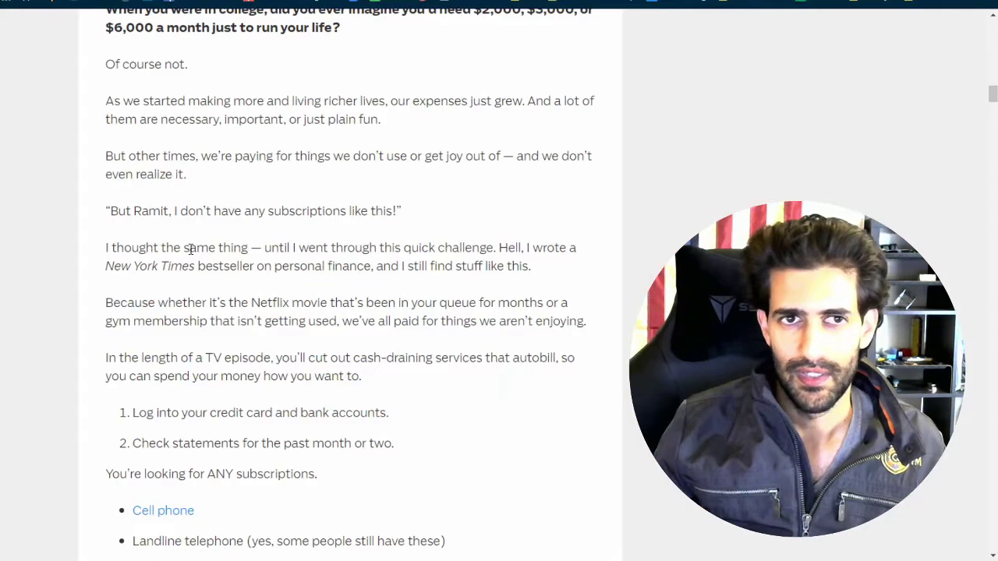
key("alt+Tab")
left_click(714, 88)
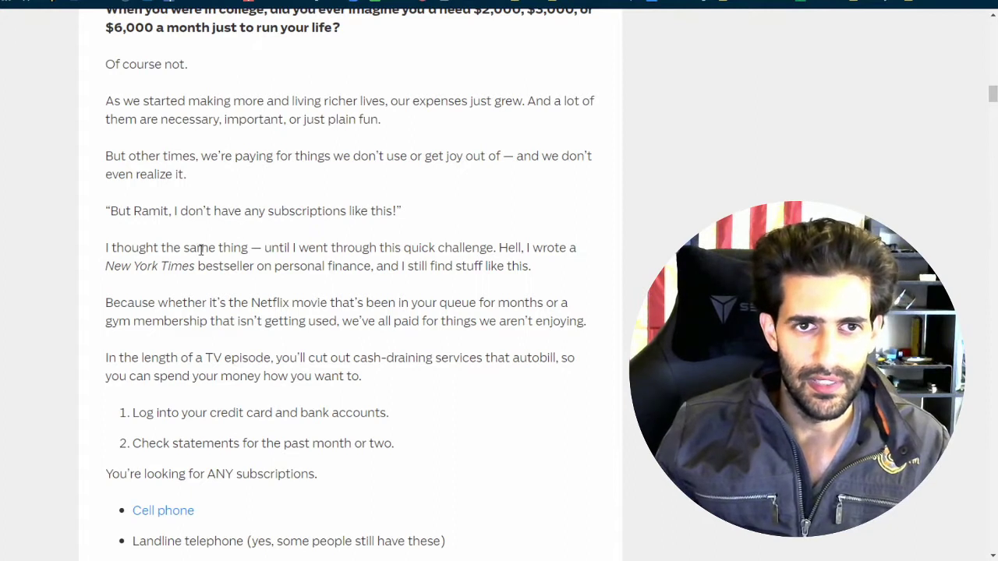
scroll(231, 350, "down", 1)
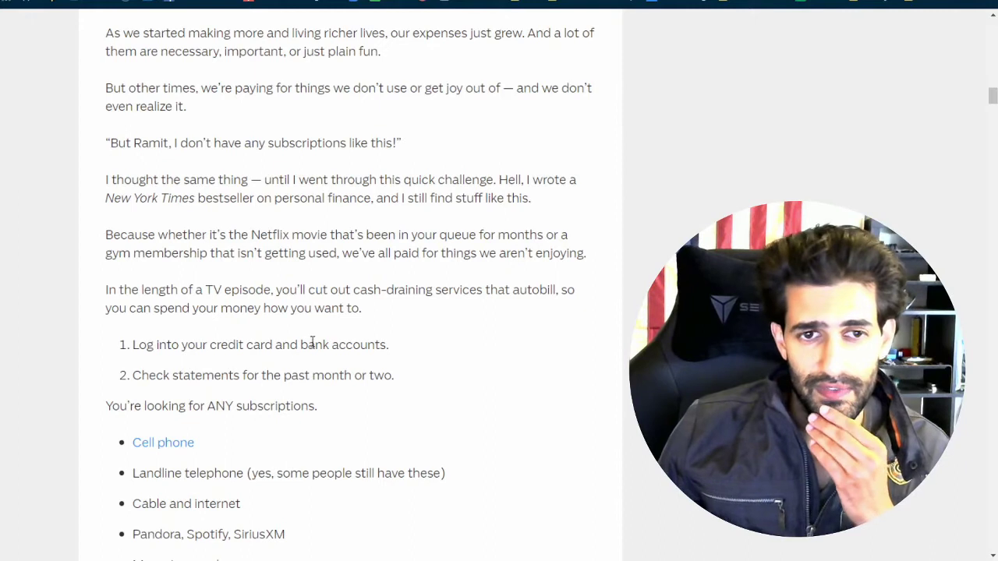
scroll(312, 344, "down", 1)
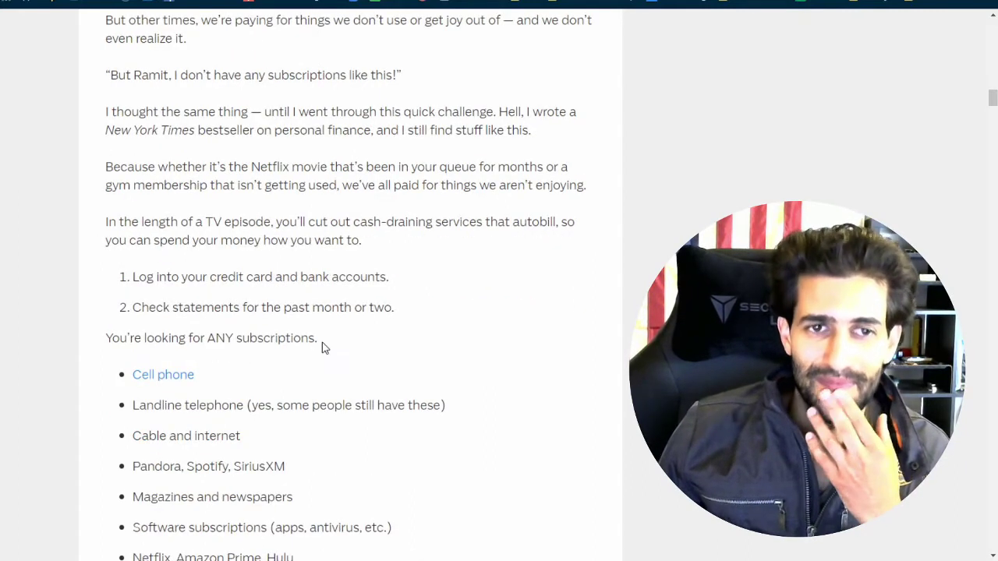
scroll(313, 343, "down", 2)
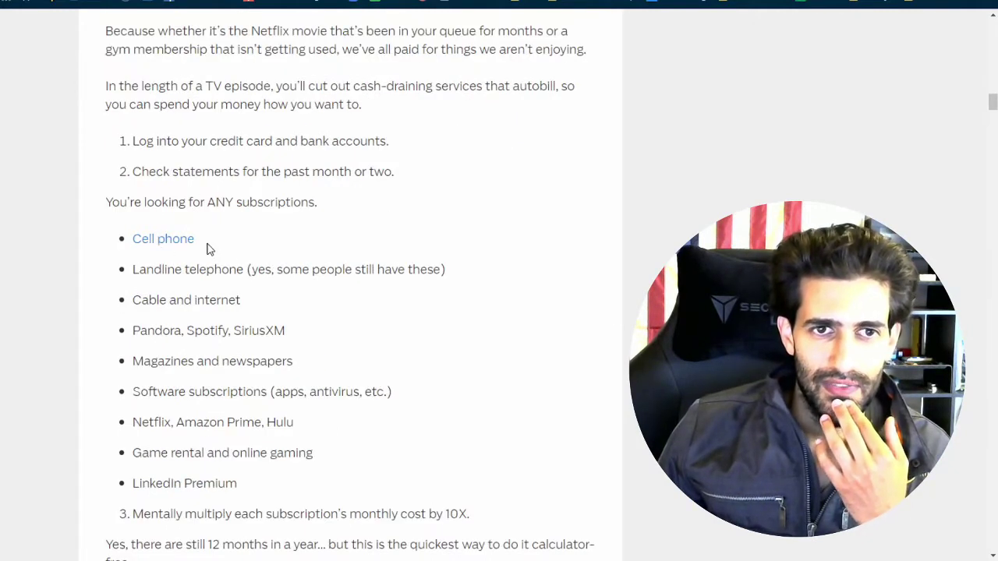
Review the article's list of subscription types from landline telephone to LinkedIn Premium, plus the tip on multiplying monthly costs by 10X.
left_click_drag(148, 269, 409, 269)
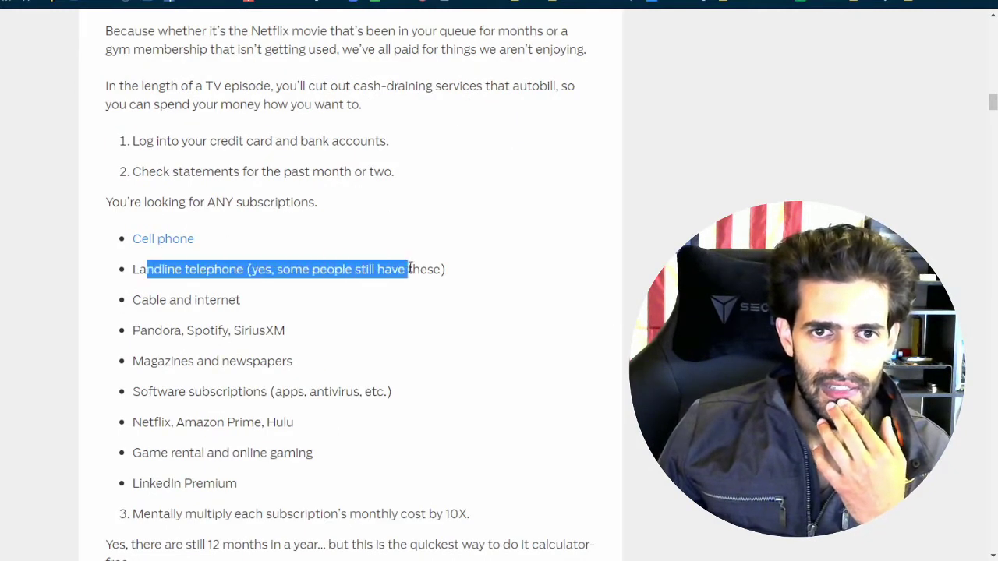
left_click_drag(134, 301, 249, 300)
left_click_drag(132, 331, 279, 332)
left_click_drag(134, 361, 330, 361)
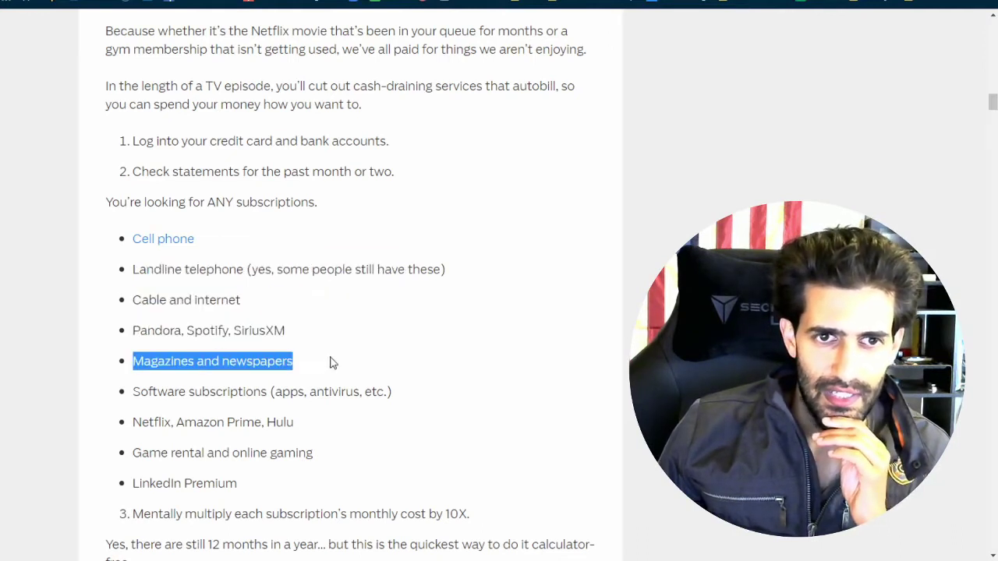
scroll(265, 383, "down", 1)
left_click_drag(139, 323, 393, 324)
left_click_drag(149, 354, 273, 354)
left_click_drag(132, 385, 312, 385)
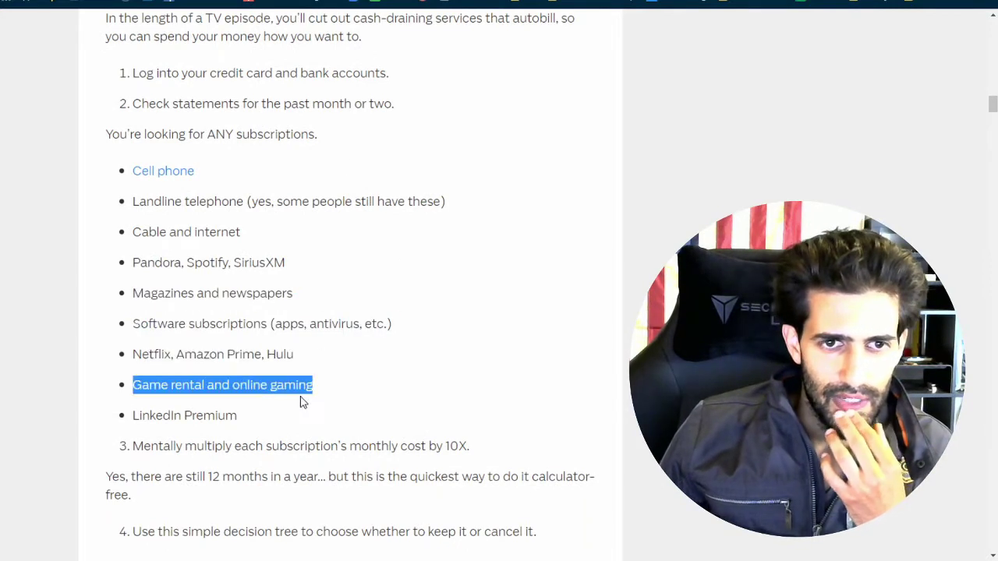
scroll(295, 413, "down", 2)
left_click_drag(133, 280, 237, 281)
scroll(238, 281, "down", 1)
left_click_drag(133, 241, 460, 241)
left_click(445, 243)
left_click_drag(144, 242, 449, 242)
left_click(441, 241)
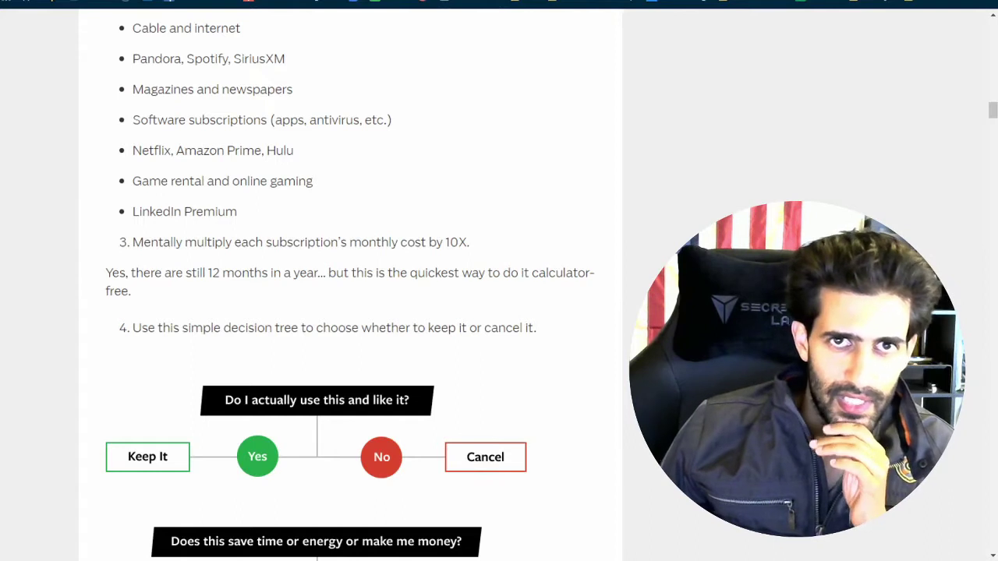
Switch to the expense table in Excel, narrow the empty column E and enter the header "Yearly Amount" in F1.
key("alt+Tab")
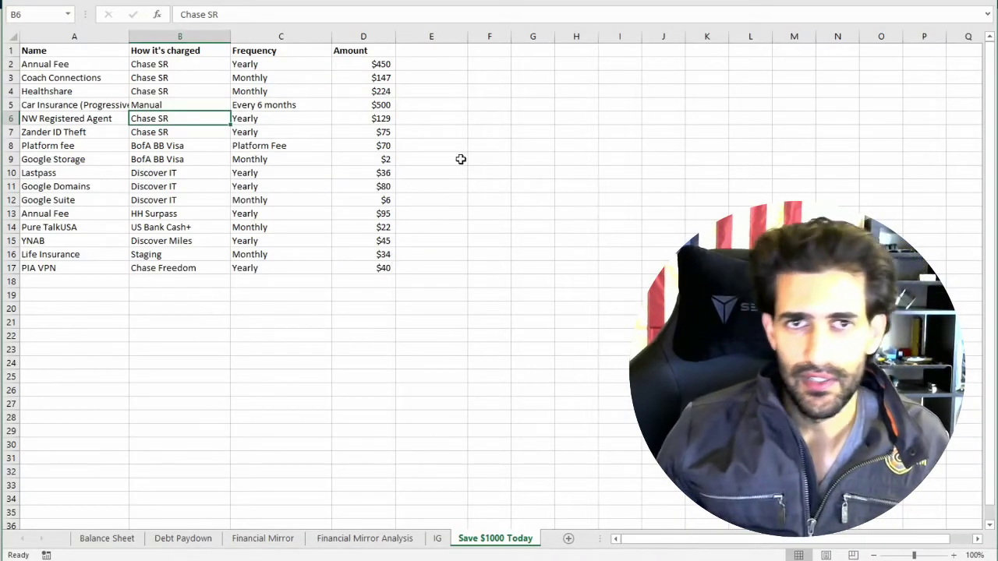
left_click(464, 91)
left_click(476, 51)
left_click_drag(467, 36, 415, 37)
type("Yea")
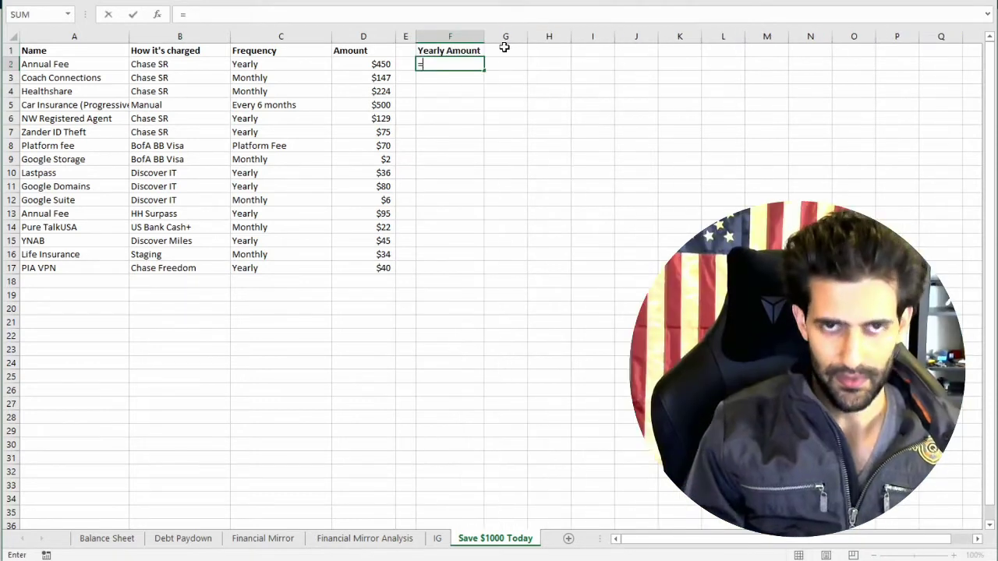
Enter a formula in F2 that simply references the first expense's amount in D2.
type("if(")
key("Escape")
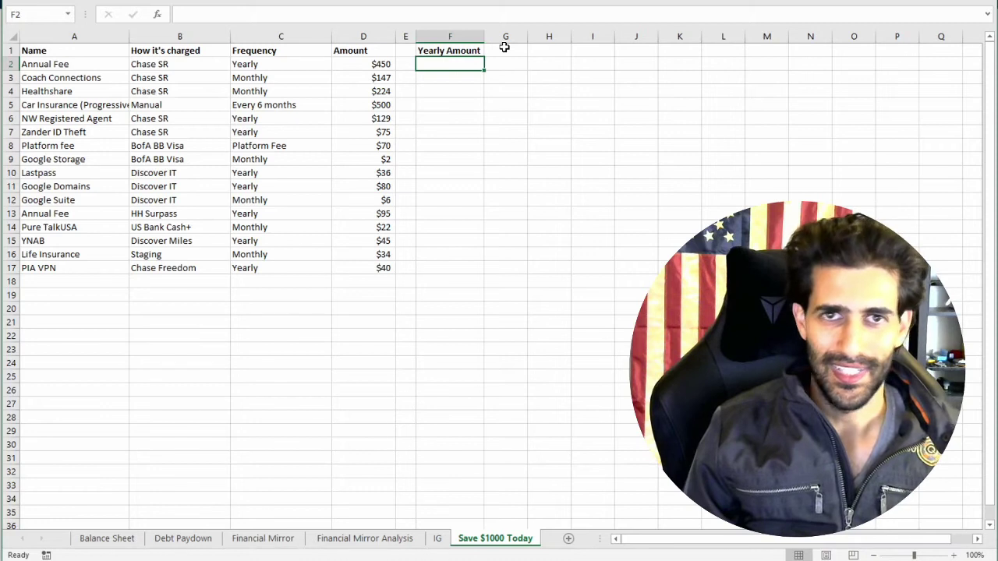
type("=")
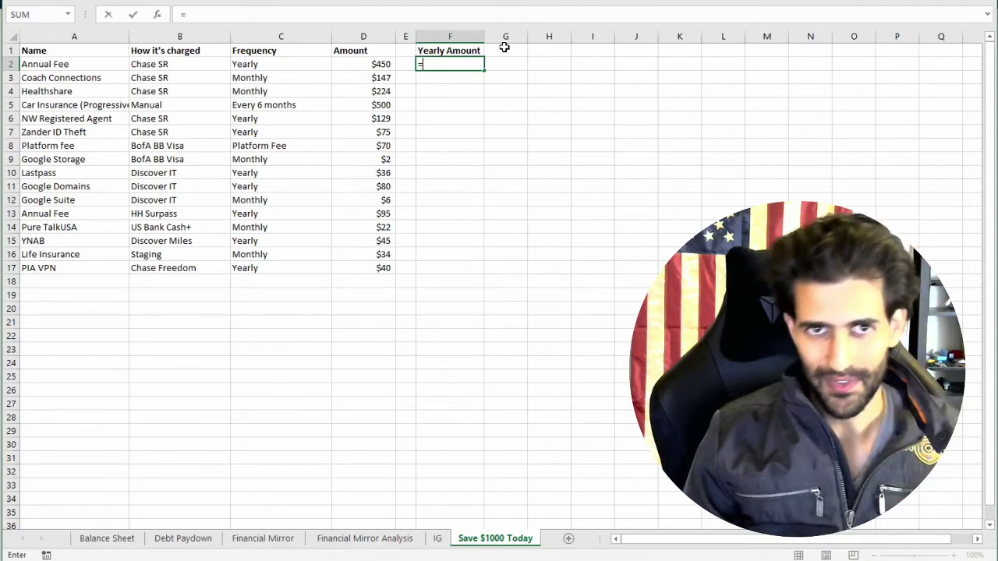
key("Left")
key("Left")
key("Return")
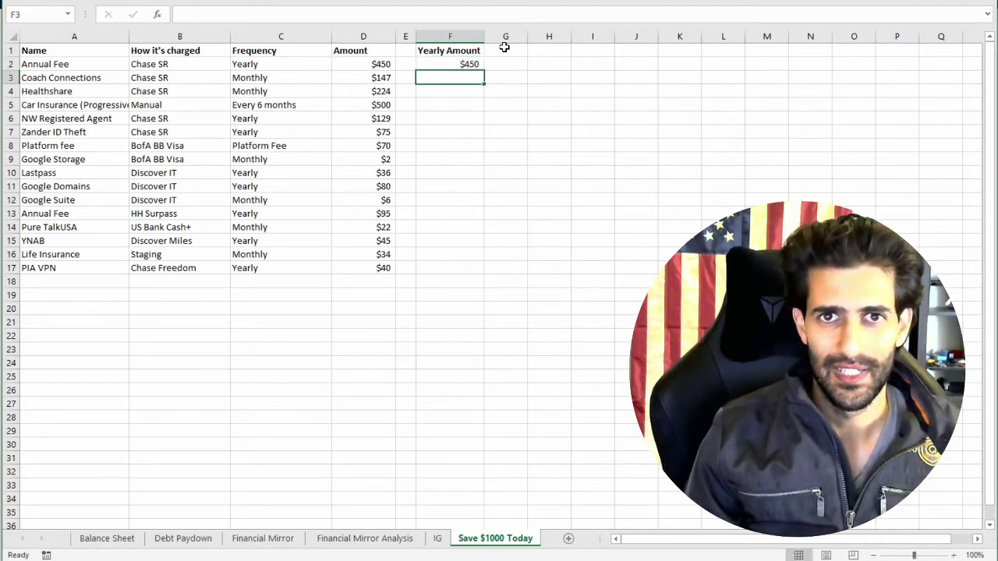
Enter the formula =IF(C2="Yearly",D2,D2*12) in F2 to calculate the first expense's yearly amount.
key("Up")
type("=if(")
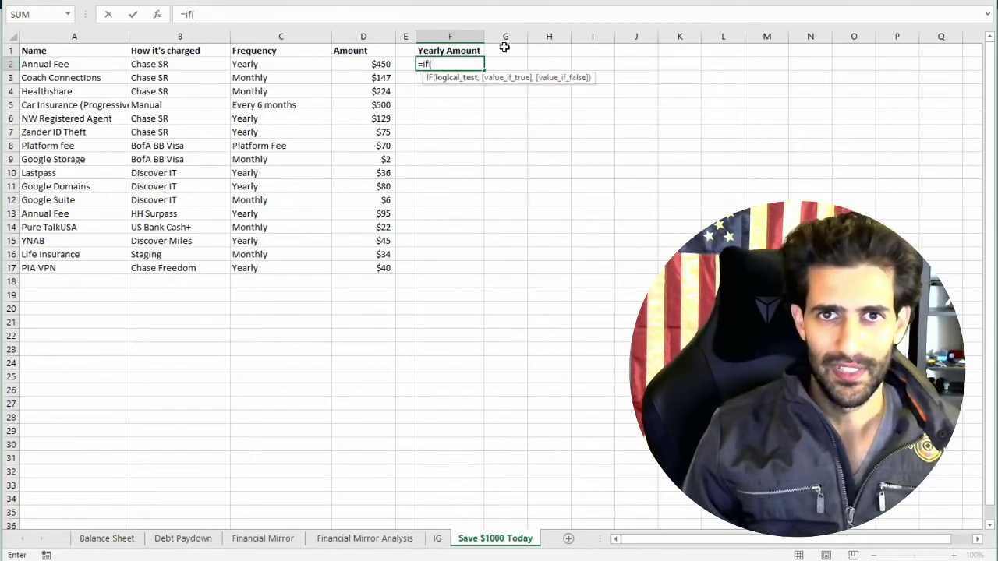
key("Left")
key("Left")
key("Left")
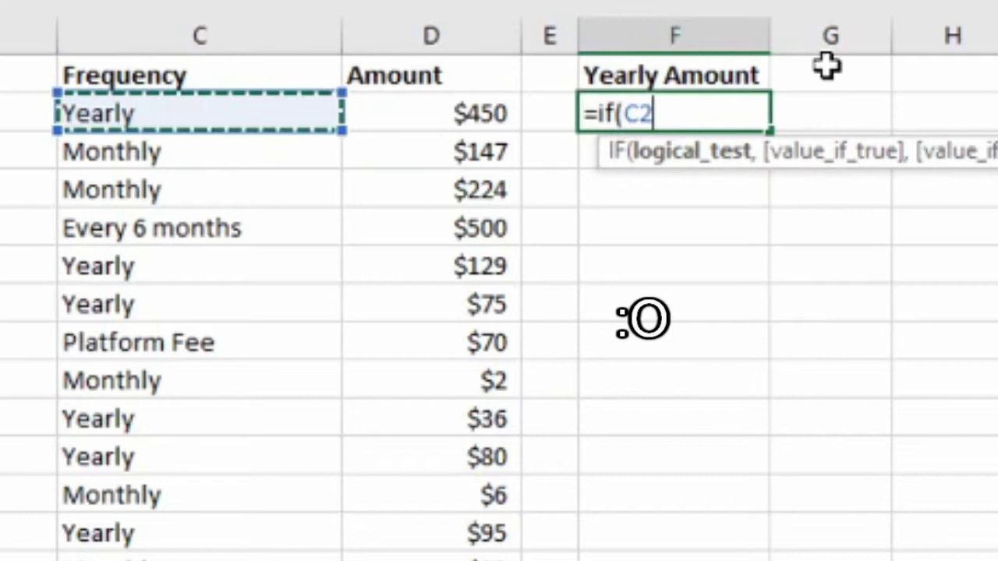
type("=")
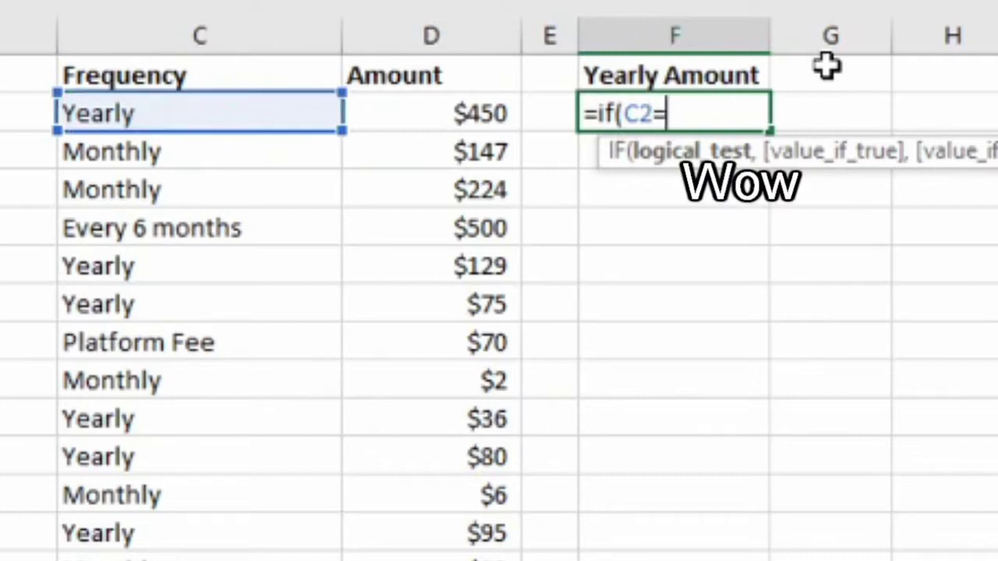
type("\"Yearly\",")
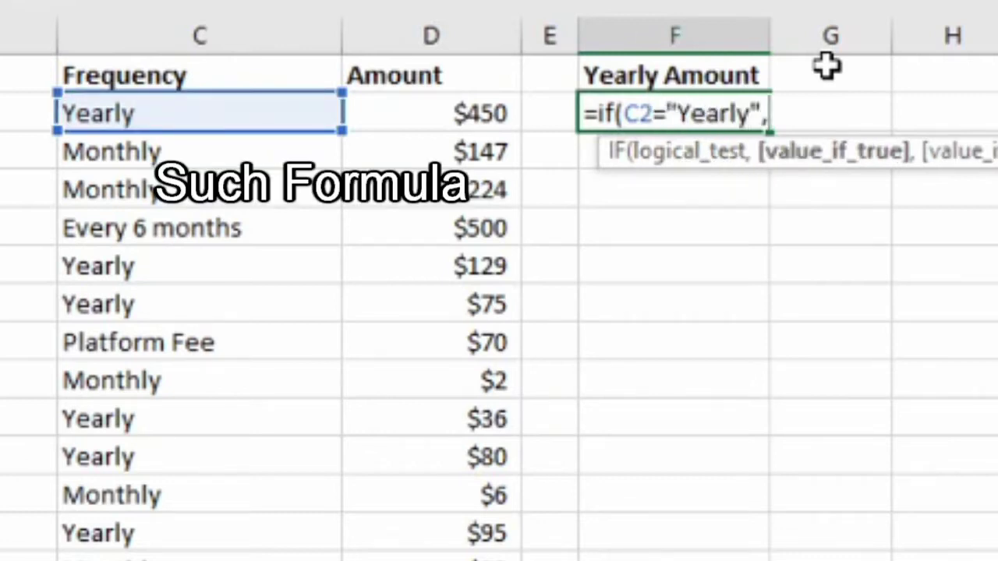
type("D2,")
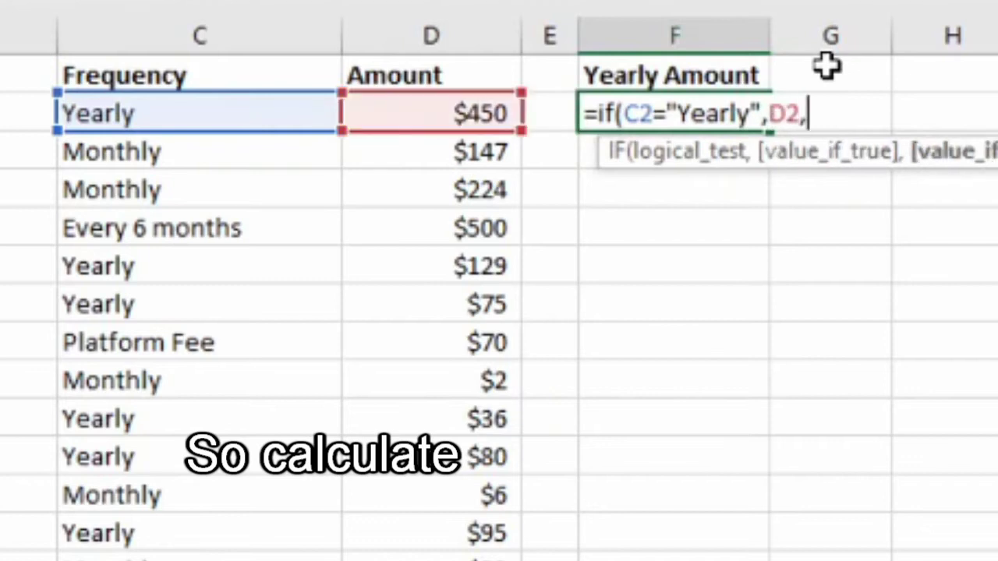
key("Left")
key("Left")
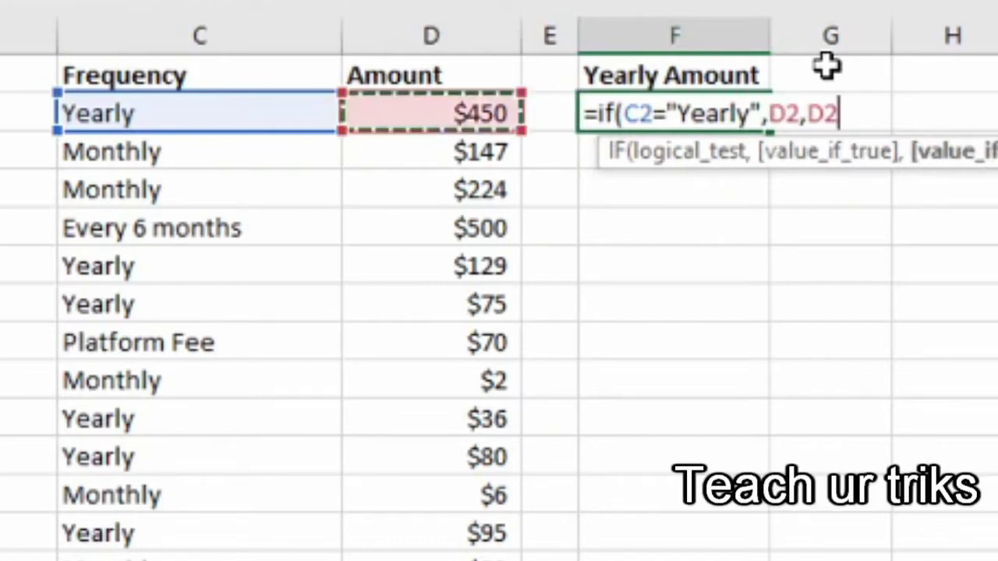
type("*12)")
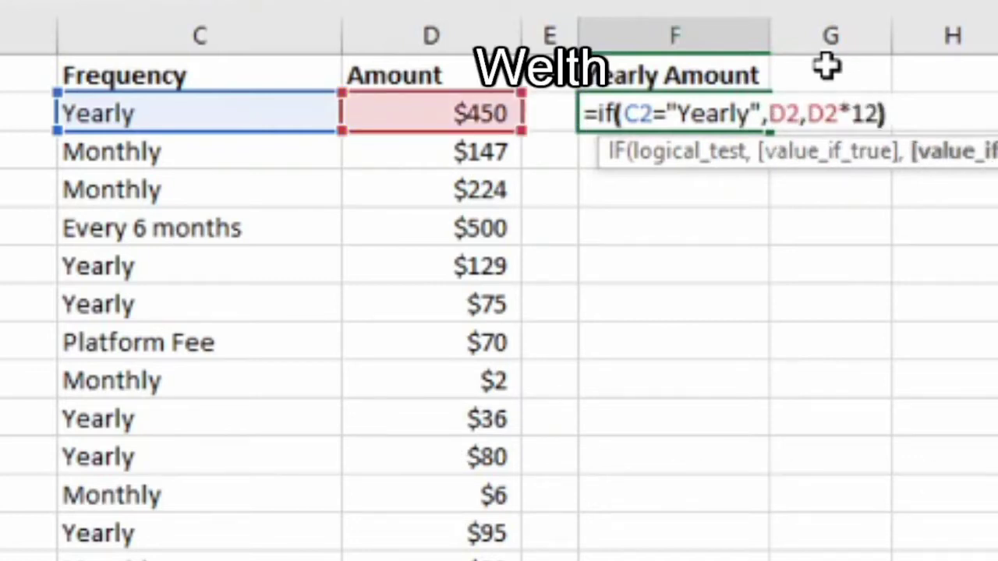
key("Return")
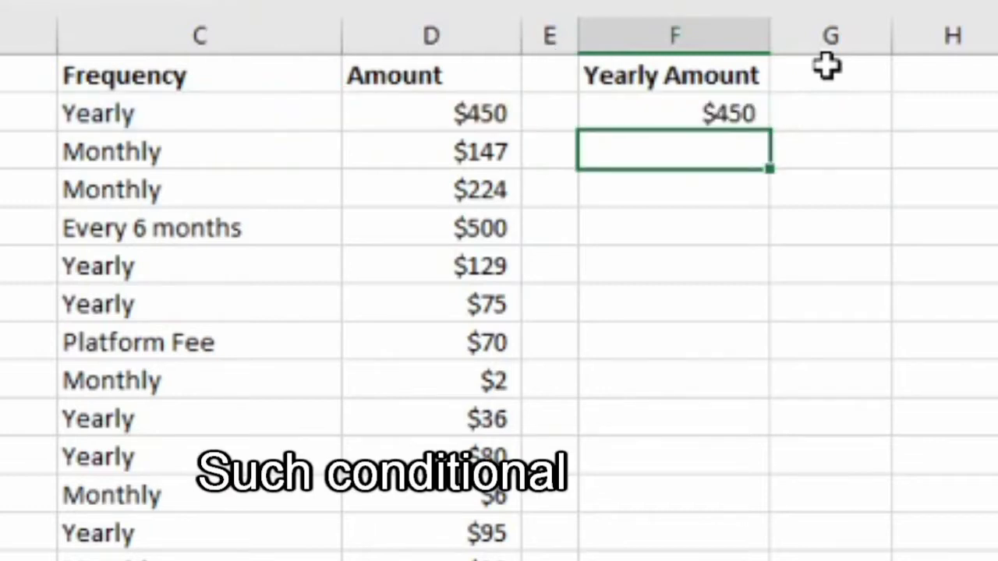
Fill the yearly amount formula from F2 down through the last expense row, F17.
left_click(747, 104)
double_click(753, 117)
key("Escape")
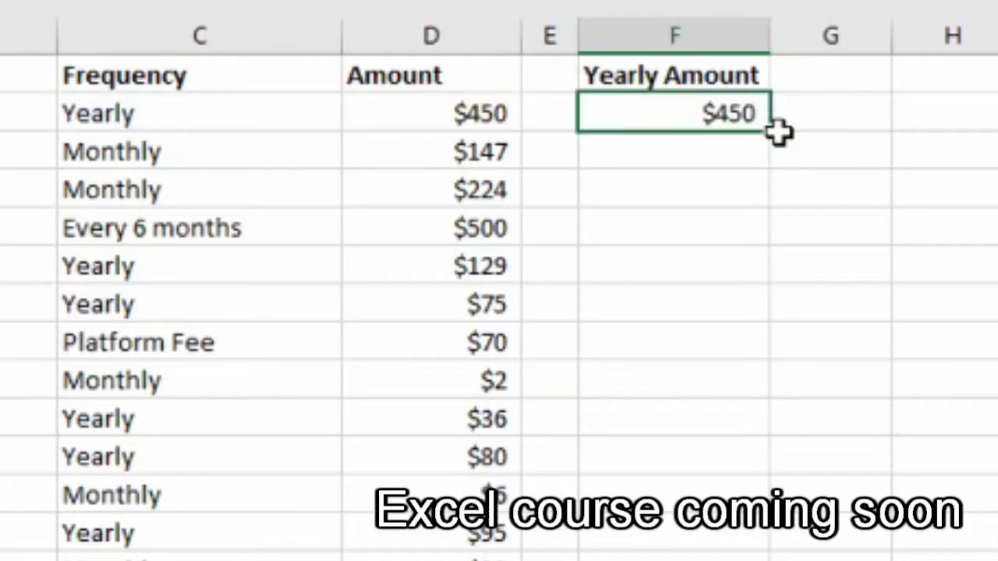
double_click(771, 131)
left_click(743, 113)
left_click(748, 103)
Replace the formula in F5 with 1000 as the yearly amount of the car insurance billed every 6 months.
double_click(725, 162)
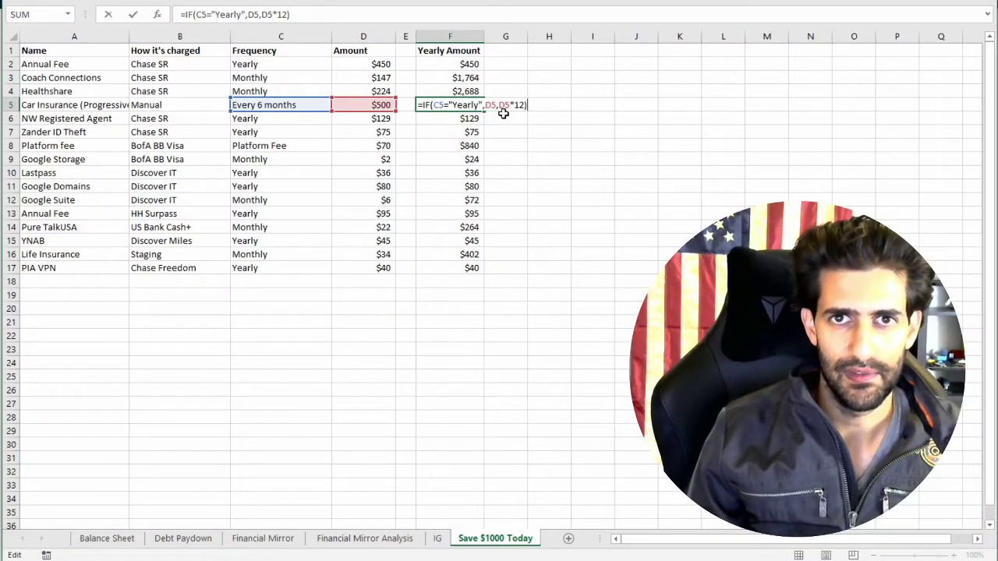
key("Escape")
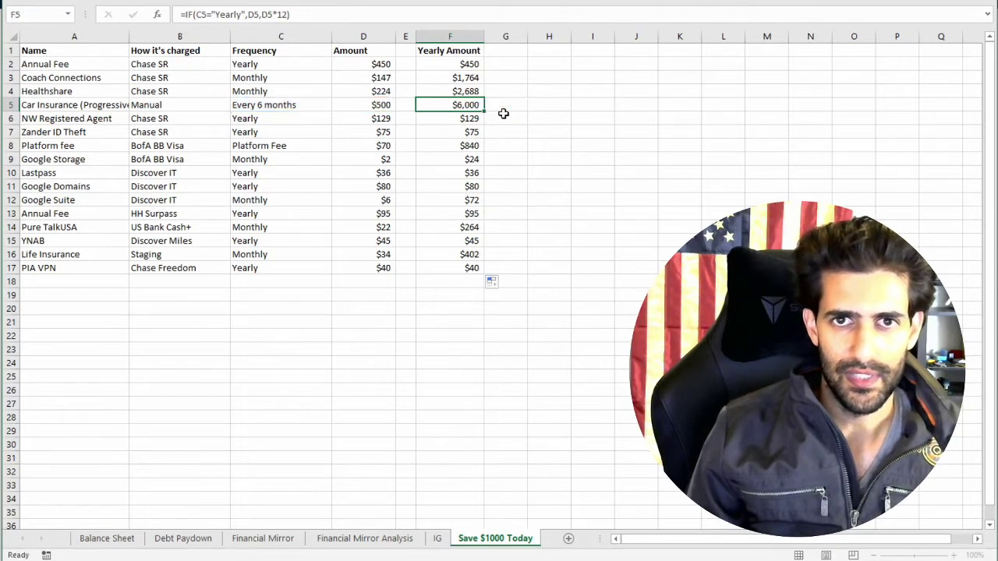
type("1000")
key("Return")
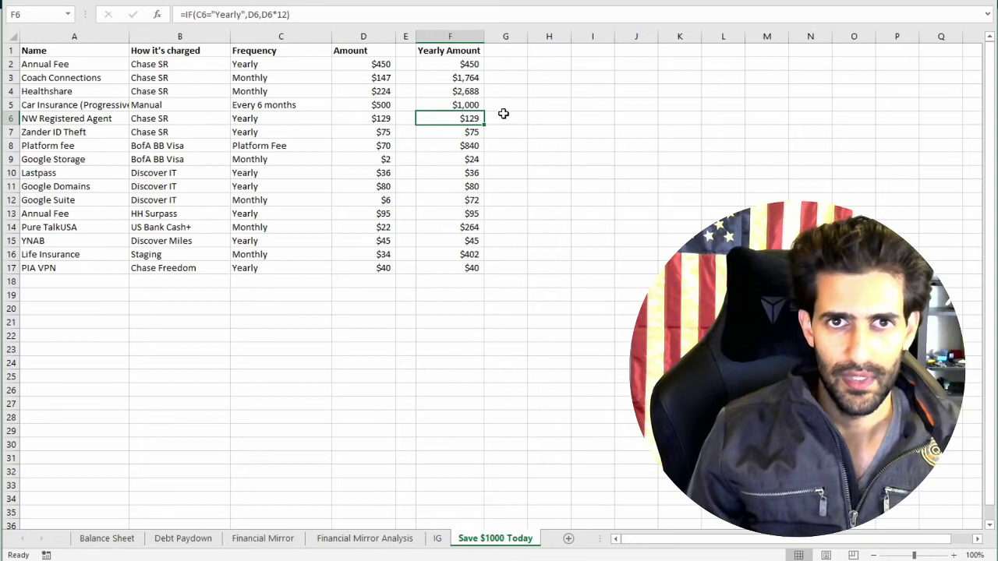
Change the platform fee's frequency in C8 to Monthly.
key("Down")
key("Down")
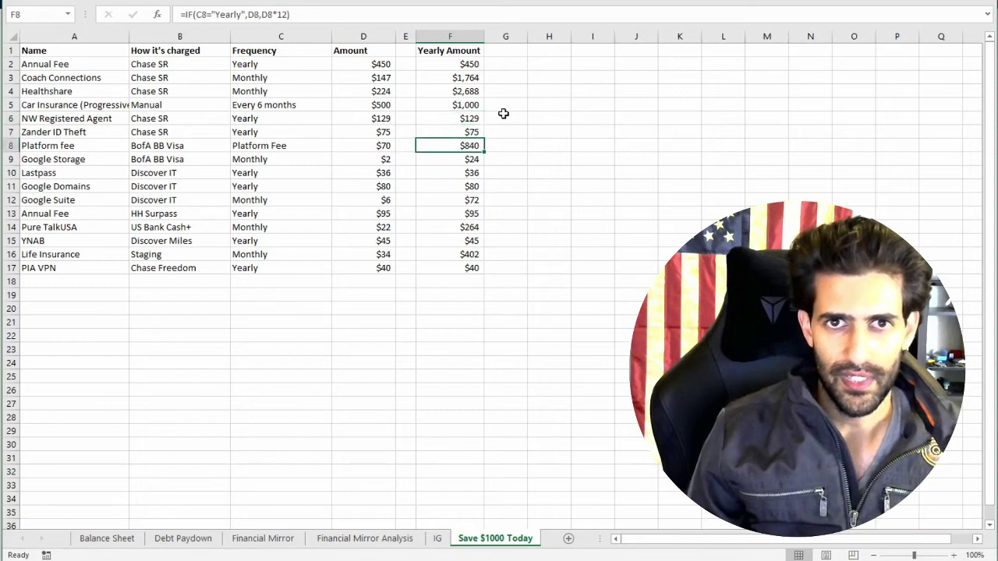
key("Down")
key("Up")
key("Left")
key("Left")
key("Left")
type("Monthly")
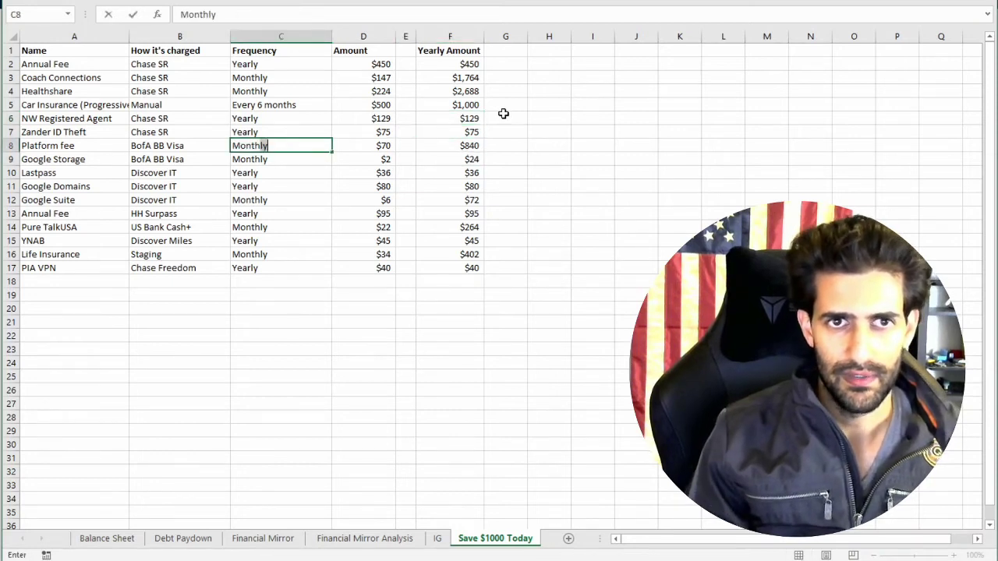
key("Return")
Review the remaining yearly amounts down to the last expense, and read the savings article's keep-or-cancel decision tree.
key("Down")
key("Down")
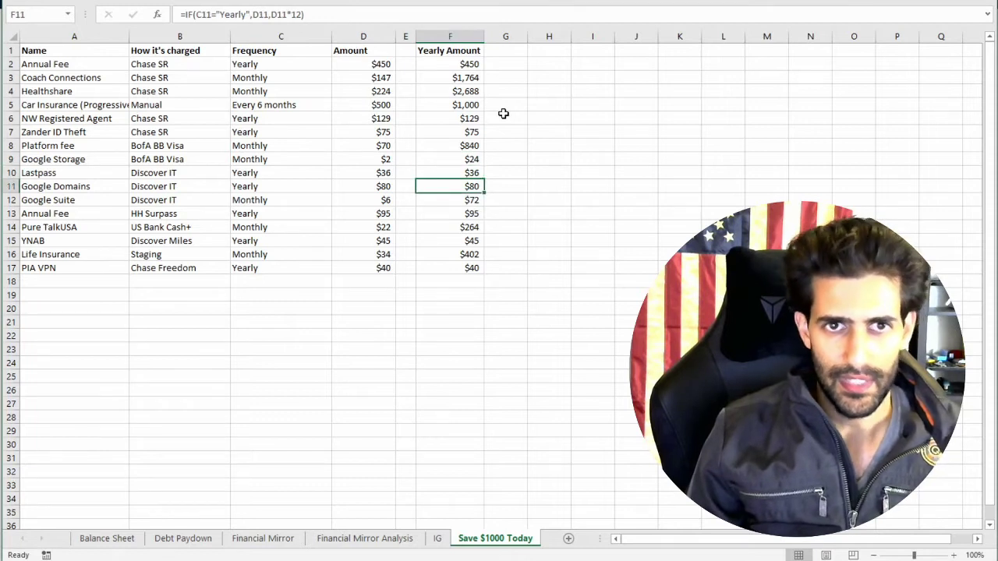
key("Down")
key("Down")
key("Down")
key("Down")
key("Down")
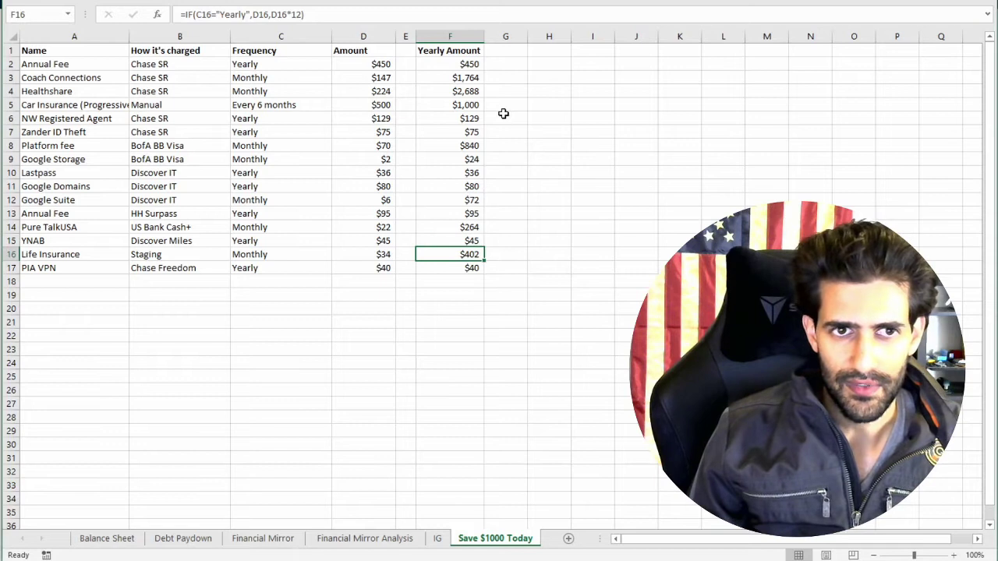
key("Down")
key("ctrl+Up")
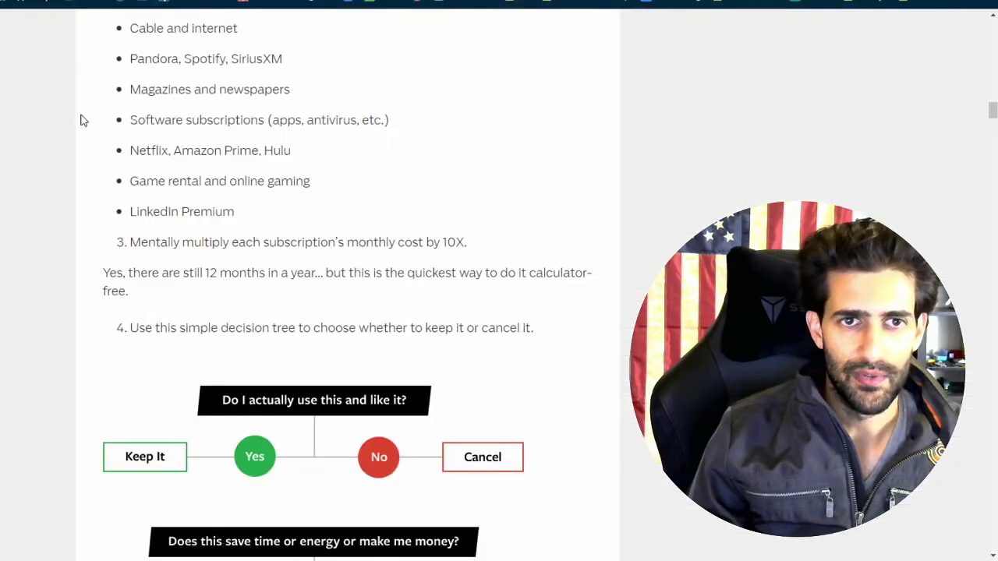
scroll(173, 174, "down", 2)
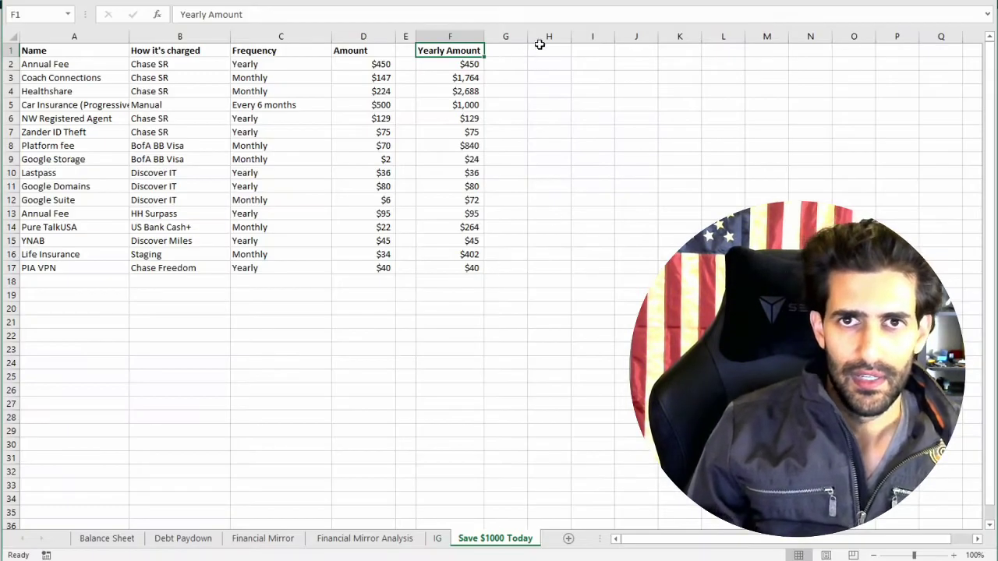
Add the column header "Use & Like?" in H1 of the expense sheet.
left_click(541, 48)
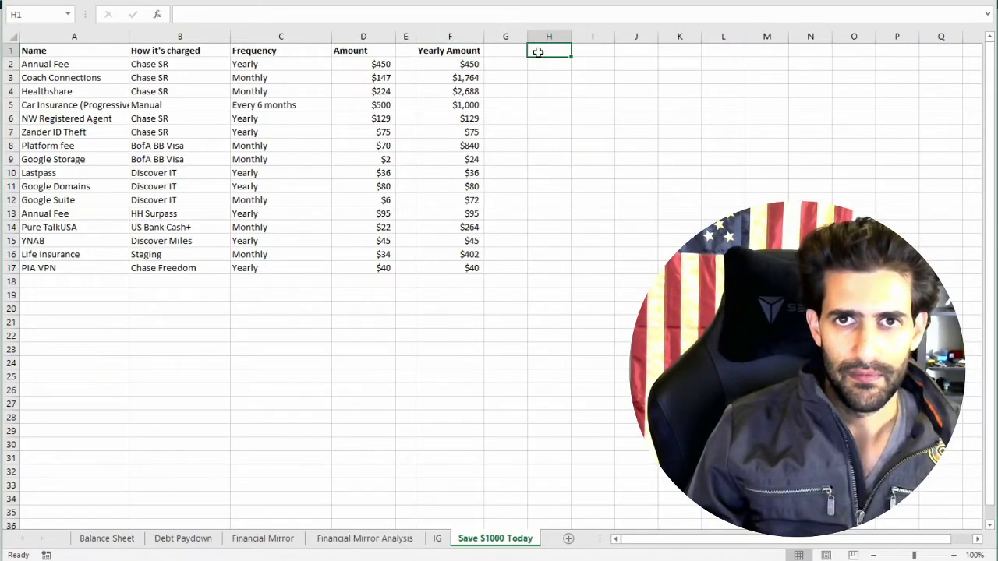
type("Use & Like?")
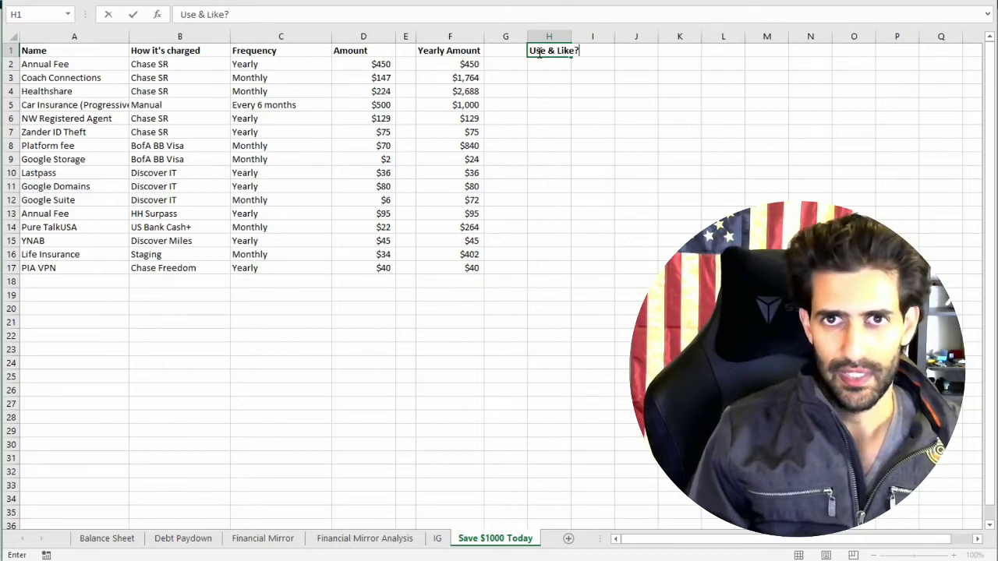
key("Return")
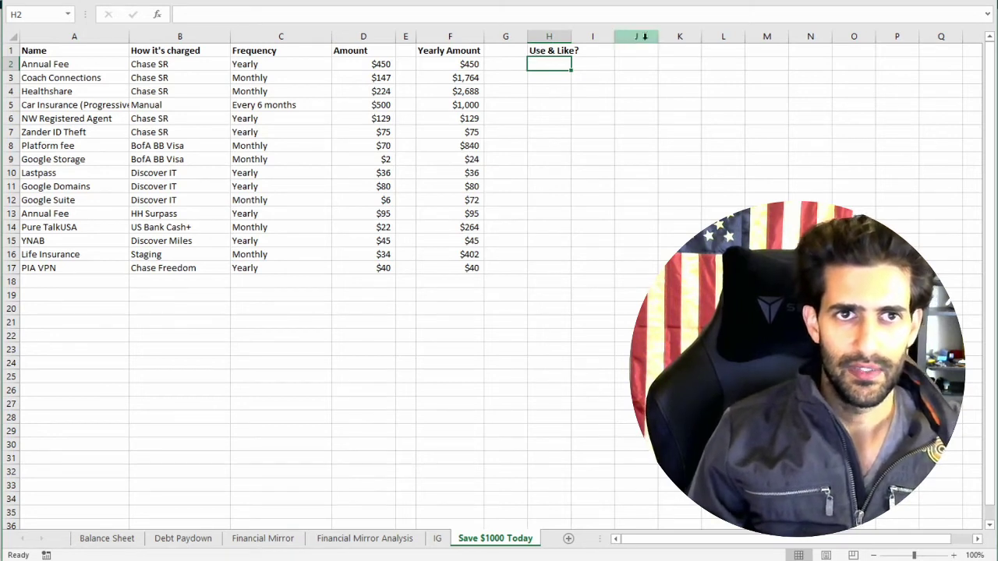
Mark the first annual fee with Y in H2 under Use & Like?
type("Y")
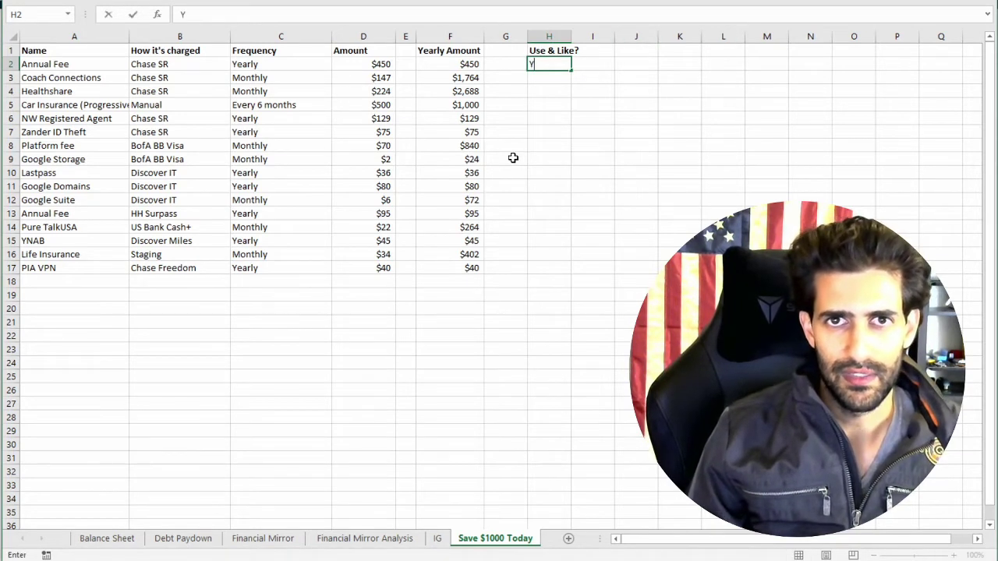
key("BackSpace")
type("N")
key("BackSpace")
type("Y")
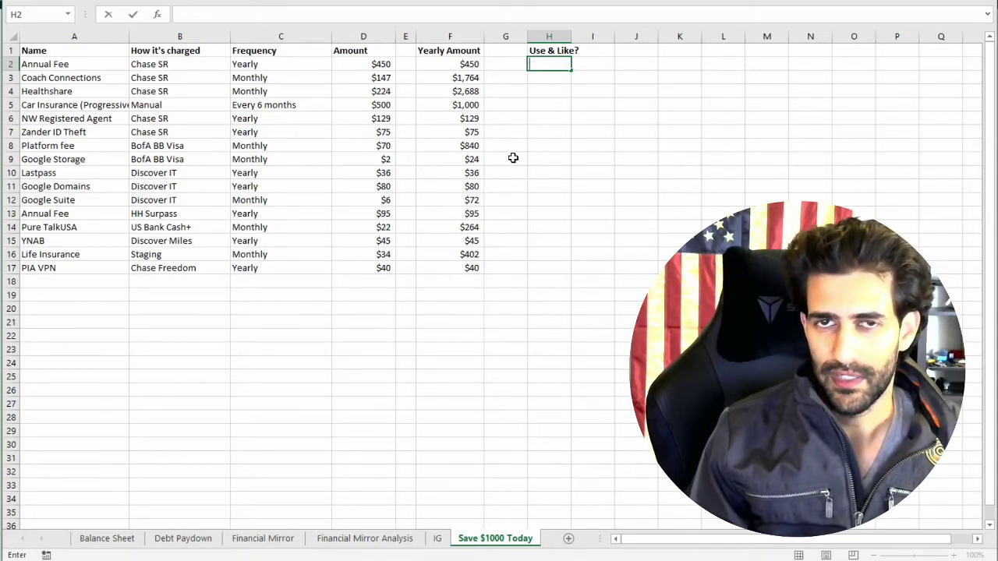
key("BackSpace")
type("N")
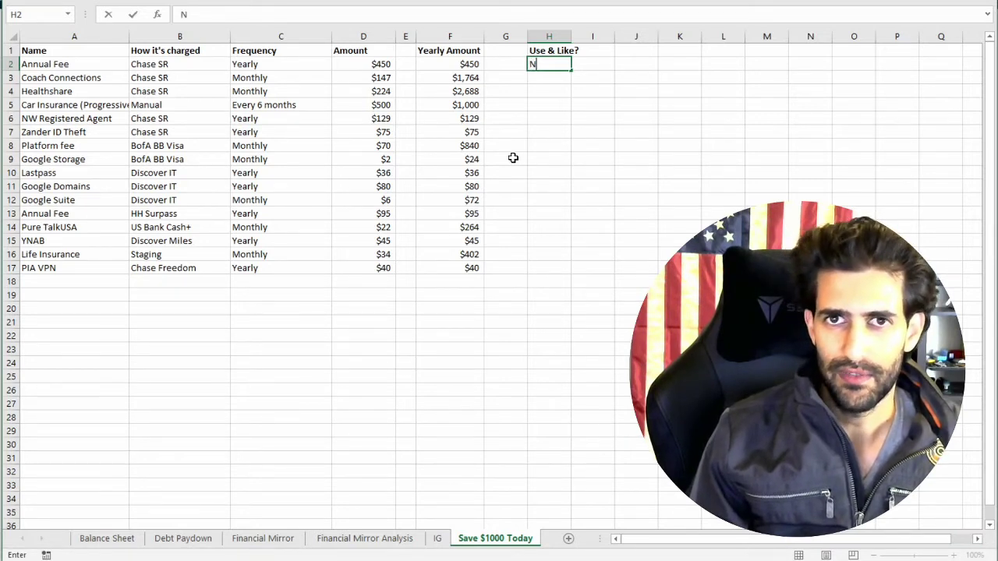
key("BackSpace")
type("Y")
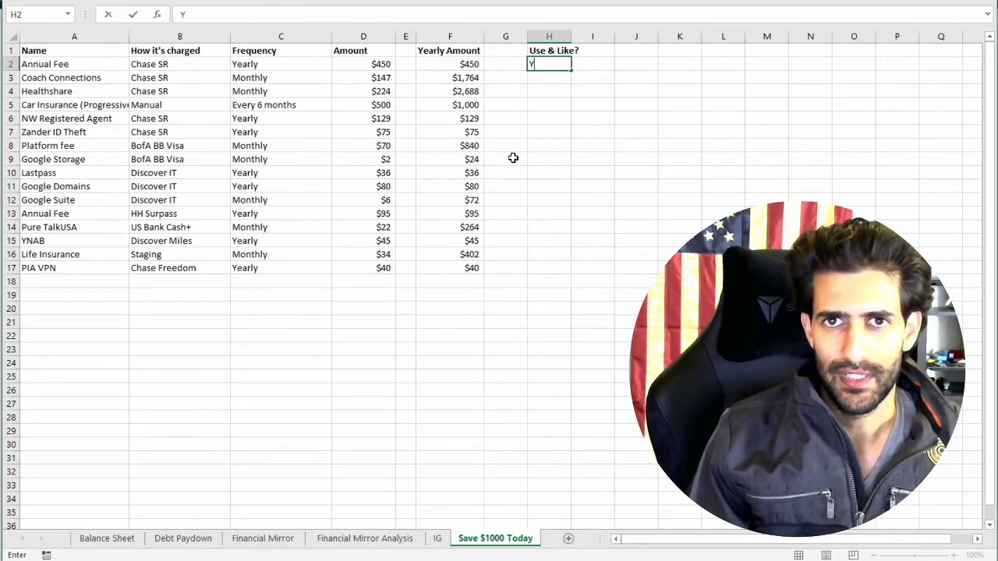
key("Return")
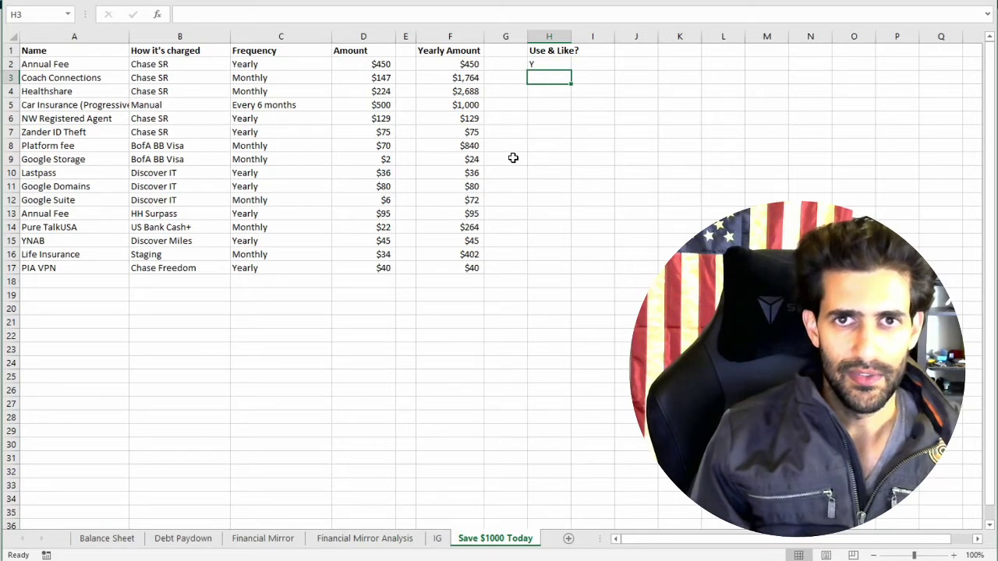
Rate Coach Connections as YY in H3 under Use & Like?
type("Y")
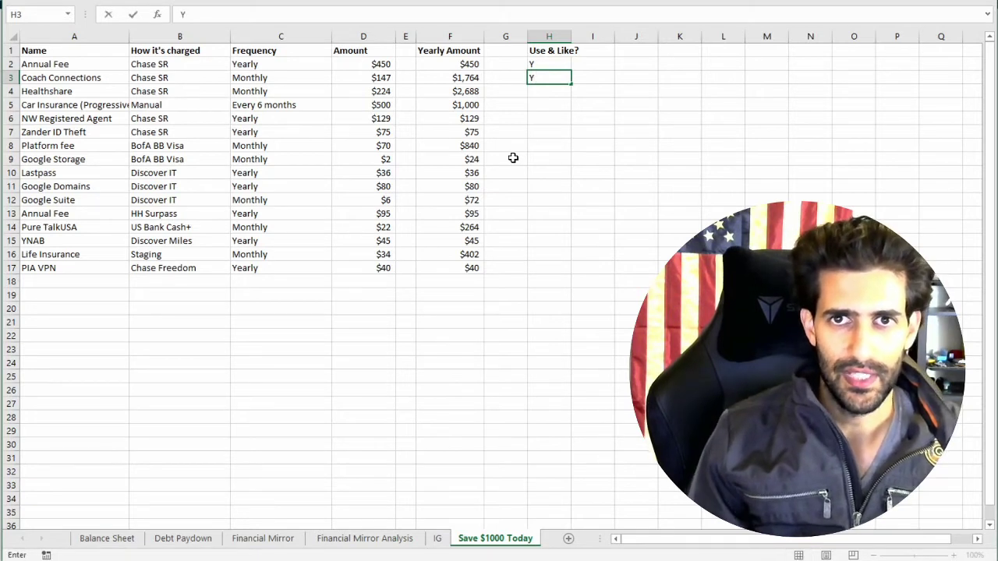
type("Y")
key("Return")
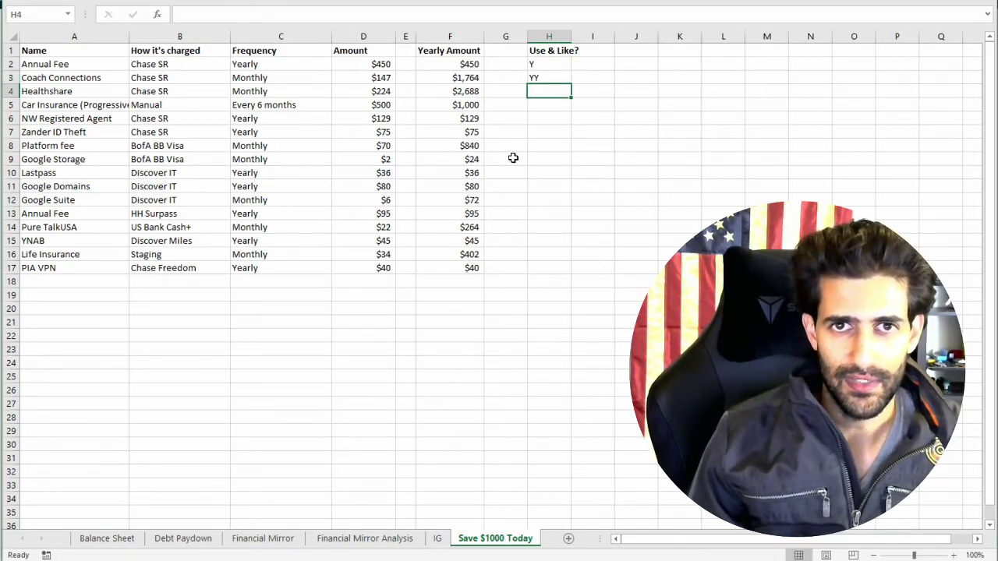
Rate Healthshare as NN in H4 under Use & Like?
type("N")
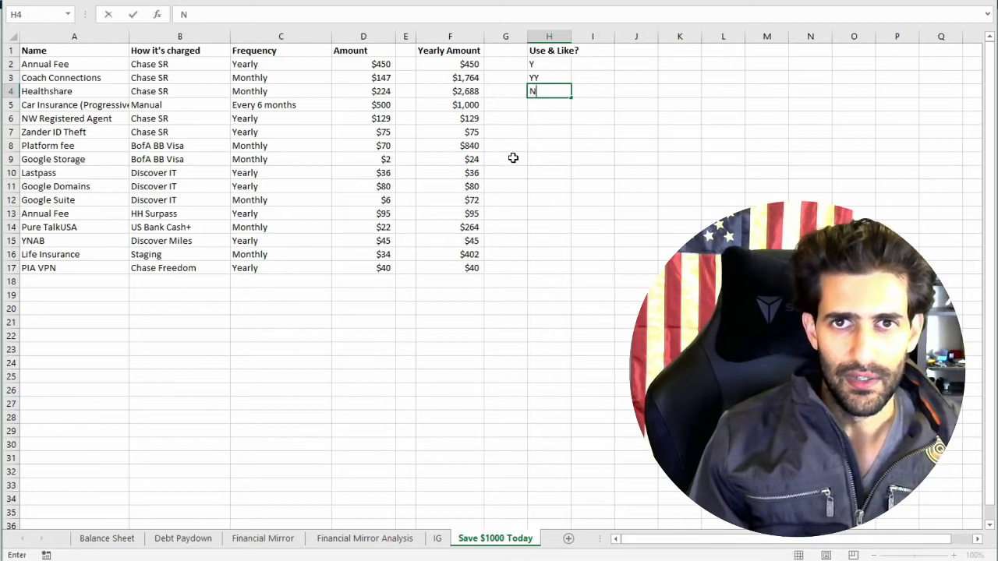
type("N")
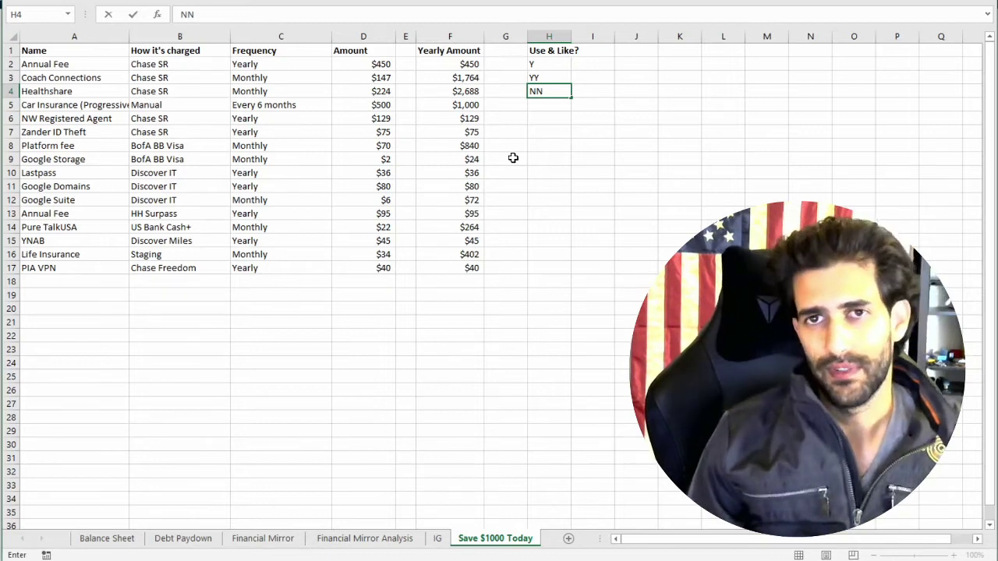
key("Right")
key("Left")
key("Left")
key("Right")
key("Down")
key("Up")
key("Up")
key("Down")
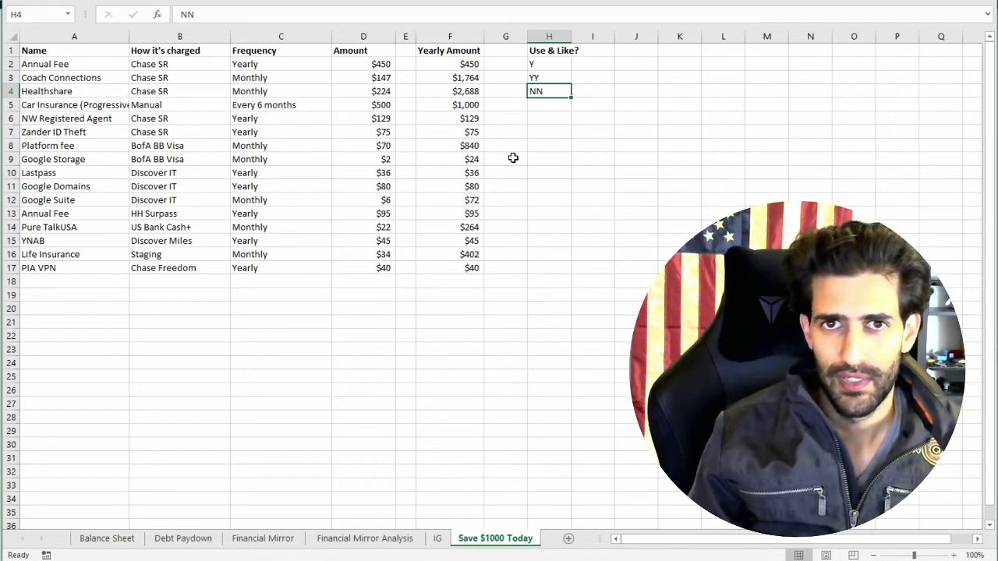
Replace Healthshare's rating in H4 with a single N.
type("N")
key("Left")
key("Left")
key("Left")
key("Left")
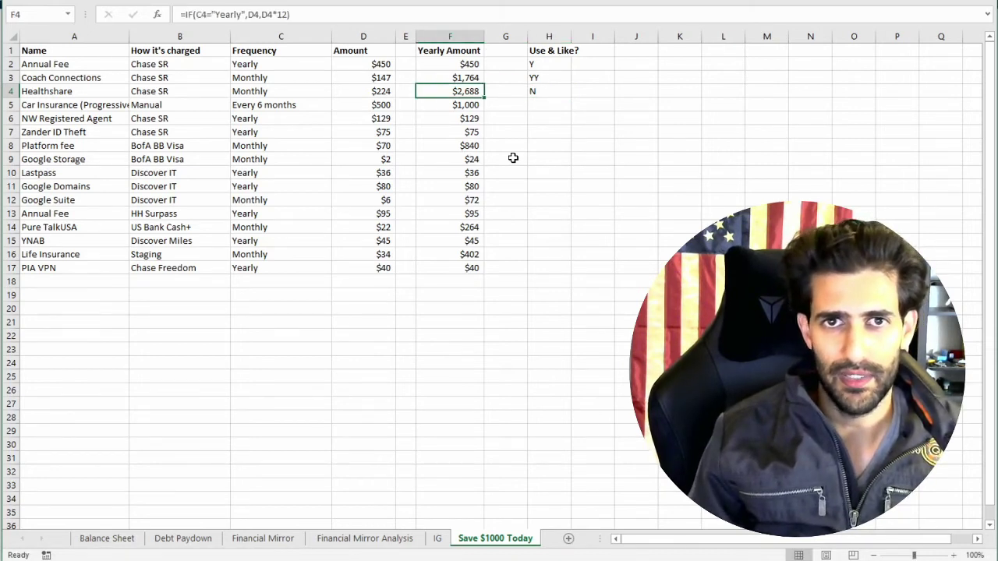
Add the column header "New Cost" in J1.
key("Right")
key("Right")
key("Right")
key("Right")
key("Right")
key("Right")
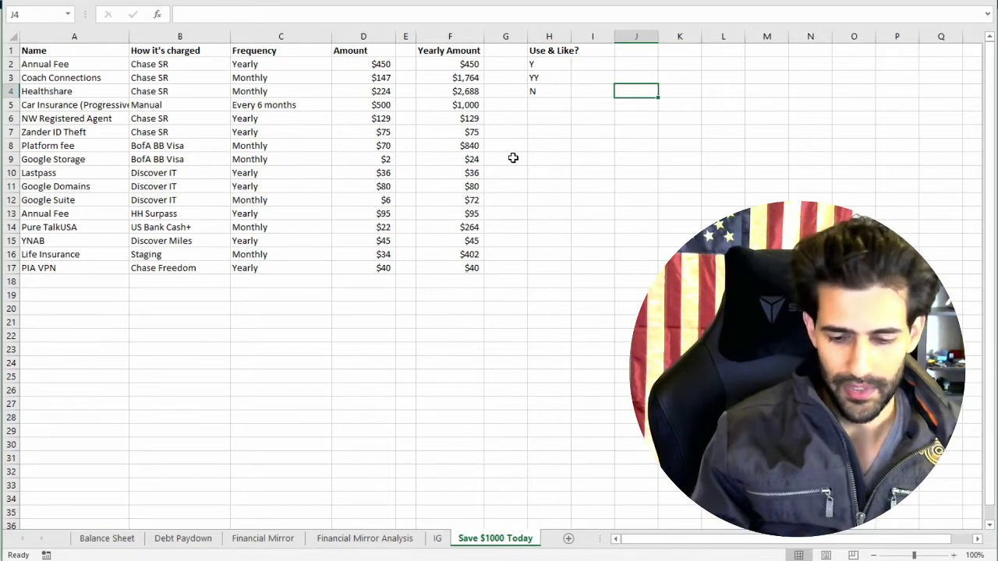
key("Up")
key("Up")
key("Up")
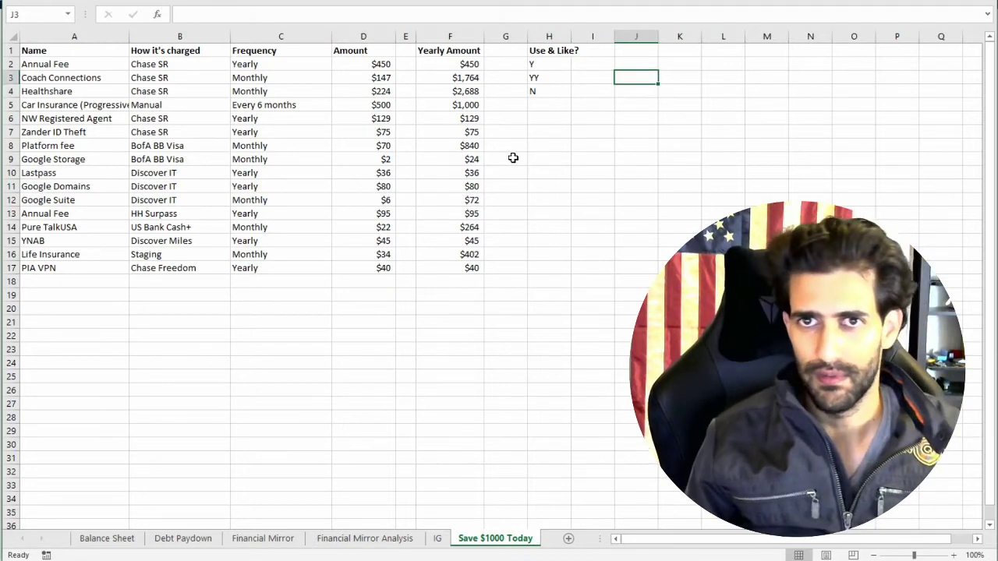
type("Save $1")
key("BackSpace")
key("BackSpace")
key("BackSpace")
key("BackSpace")
key("BackSpace")
key("BackSpace")
type("New Cost")
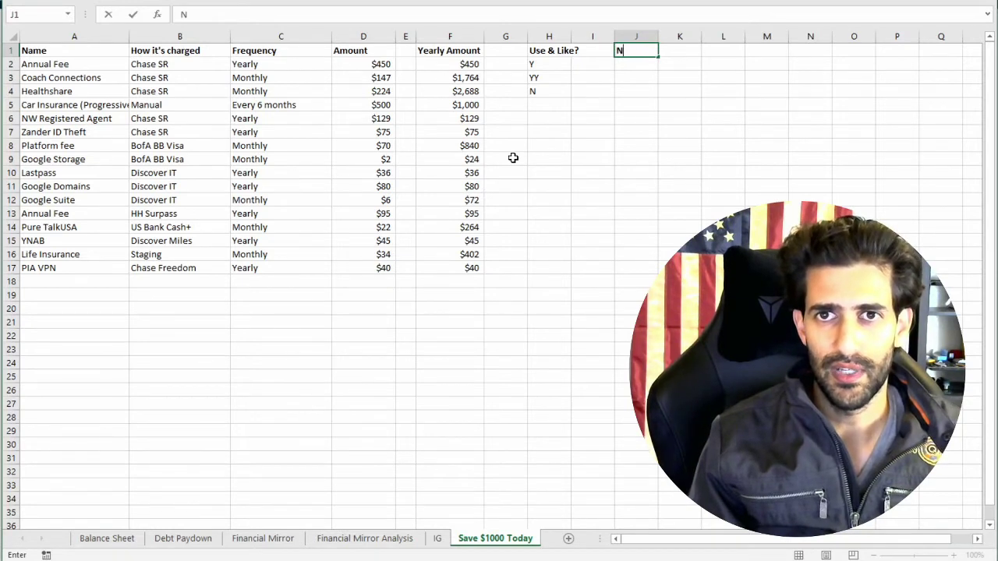
key("Return")
Enter ??? in J4 as the new cost of Healthshare.
key("Down")
key("Down")
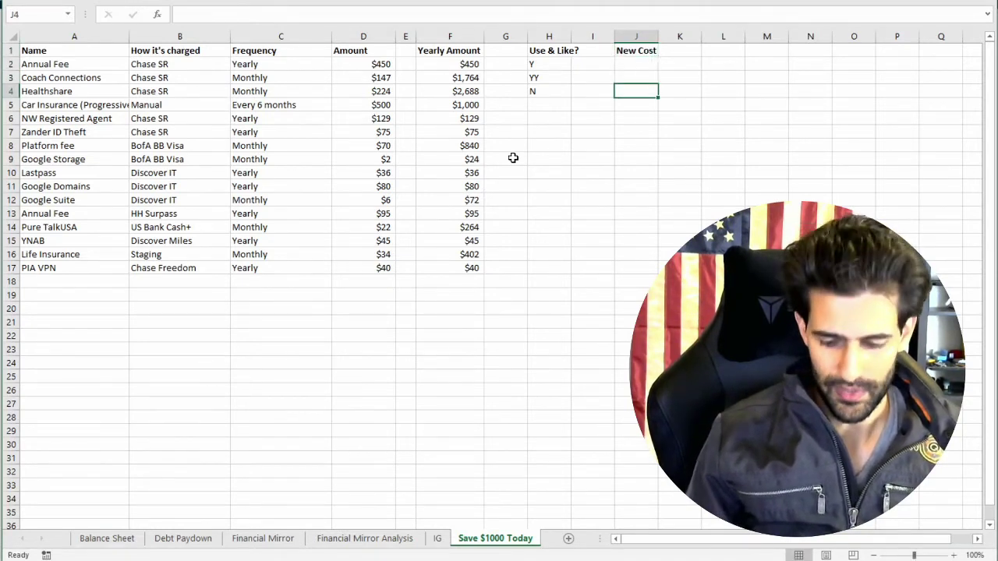
type("???")
key("Return")
Review the Healthshare row's yearly amount, rating and new cost.
key("Left")
key("Left")
key("Up")
key("Left")
key("Left")
key("Right")
key("Right")
key("Right")
key("Right")
key("Left")
key("Left")
key("Left")
key("Right")
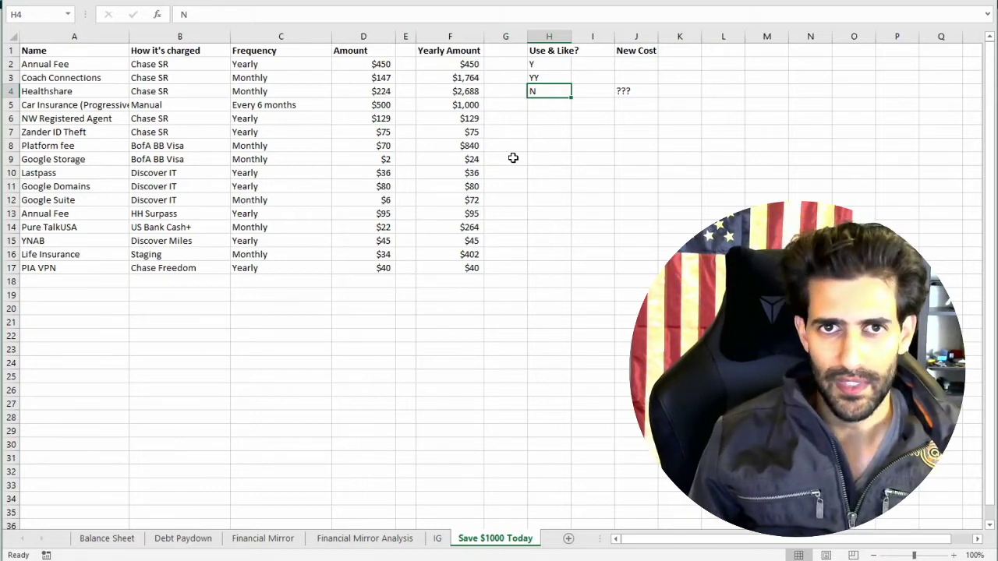
key("Left")
key("Left")
key("Right")
key("Right")
key("Right")
key("Right")
key("Left")
key("Left")
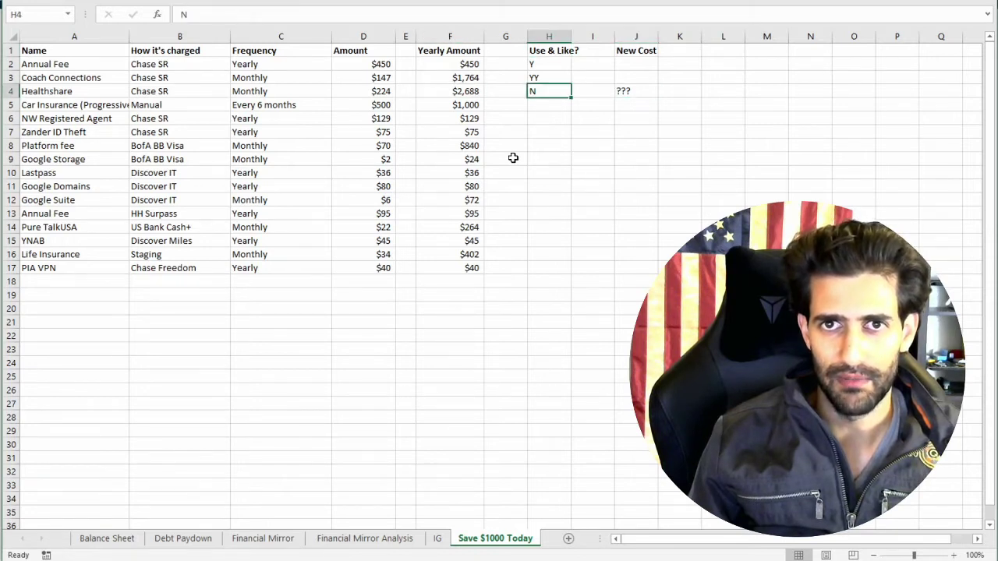
scroll(513, 158, "down", 1)
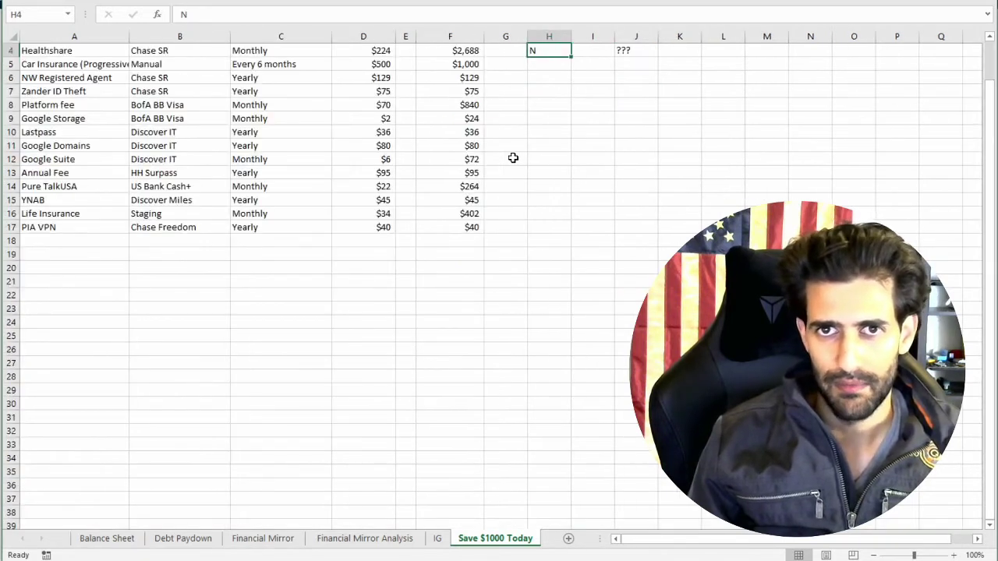
Mark the car insurance with N in H5 and enter $0 as its new cost in J5.
key("Up")
key("Up")
key("Up")
key("Down")
key("Down")
key("Down")
key("Down")
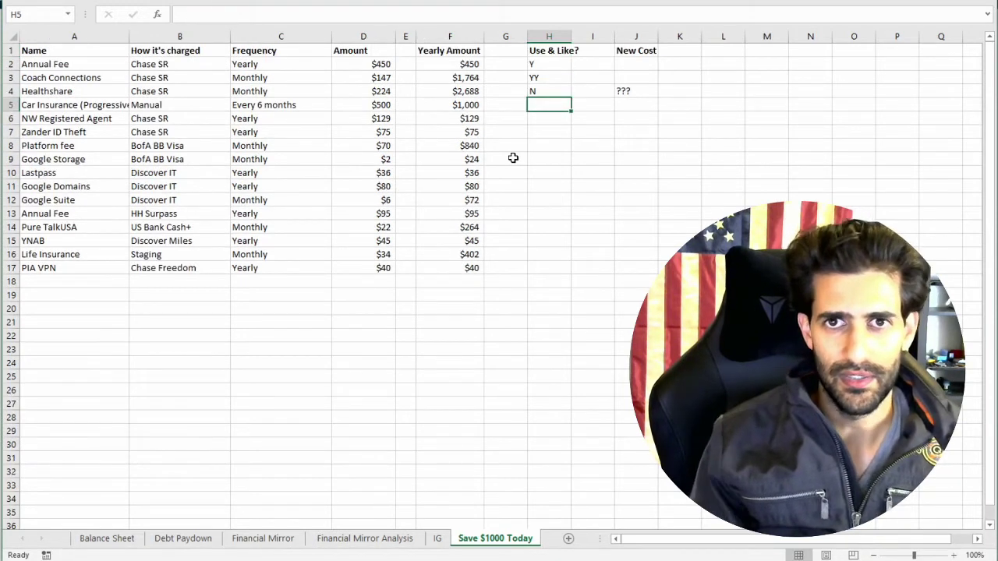
type("N")
key("Tab")
key("Tab")
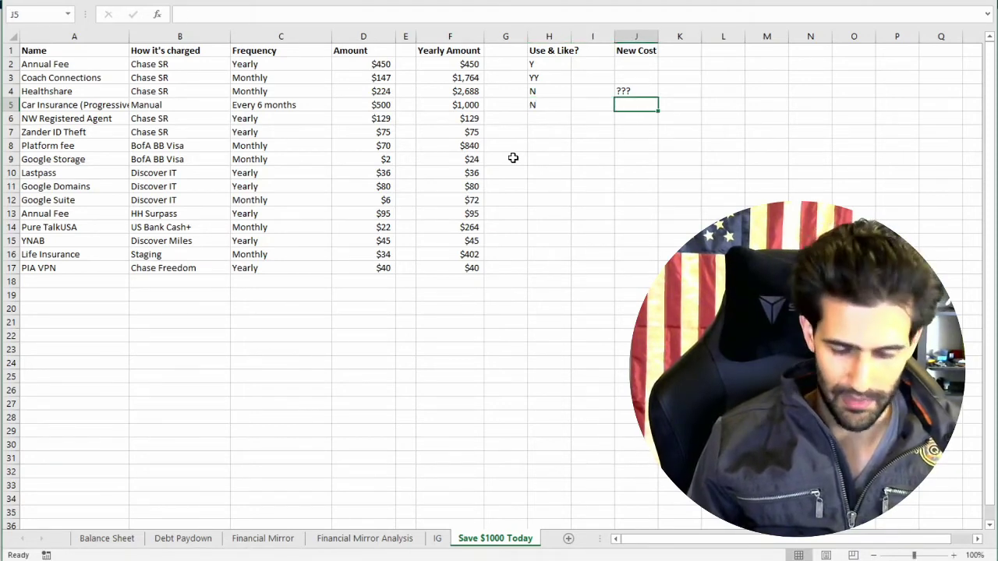
type("$0")
key("Return")
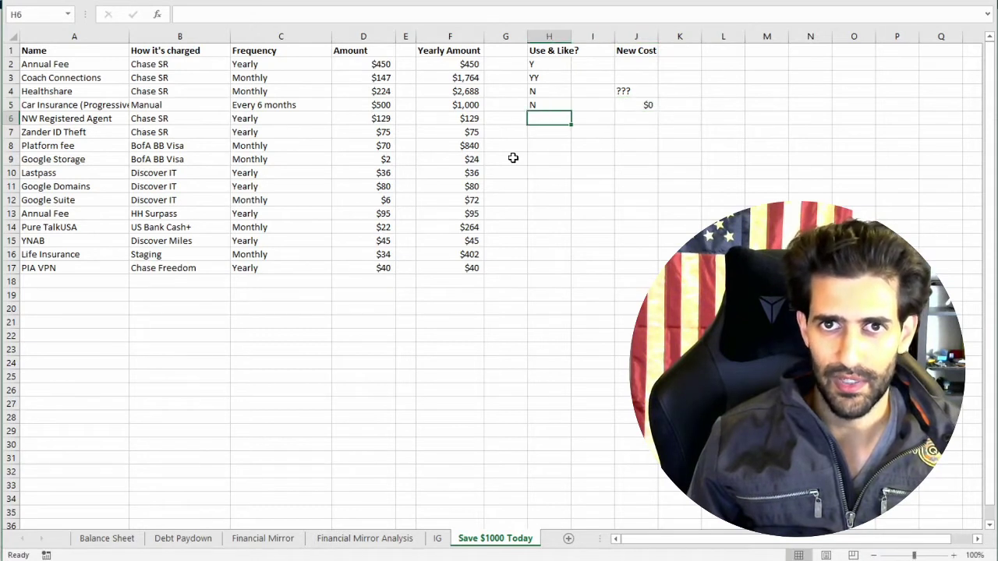
Review the car insurance's yearly amount and the NW Registered Agent row's yearly amount, frequency and charge method.
key("Up")
key("Left")
key("Left")
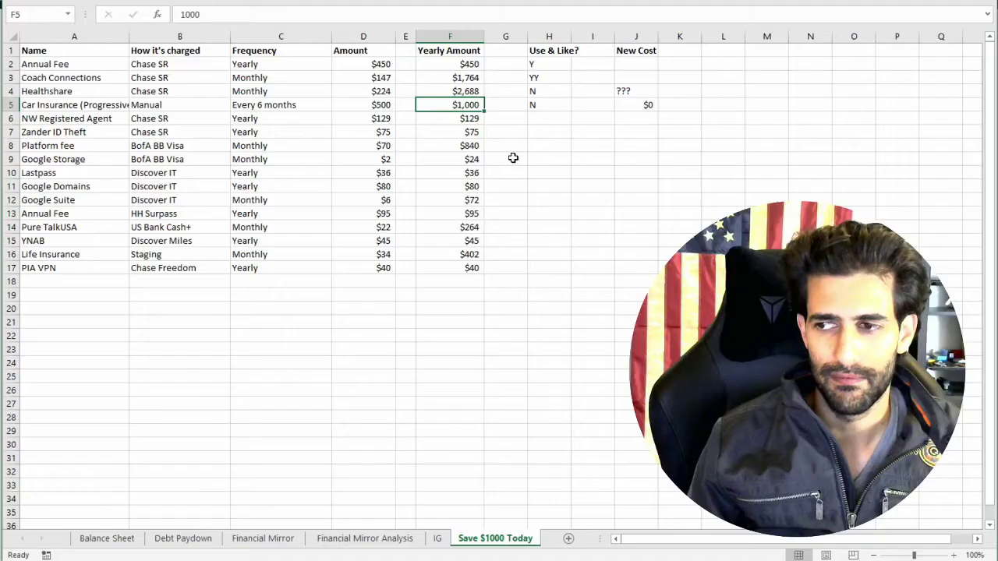
key("Down")
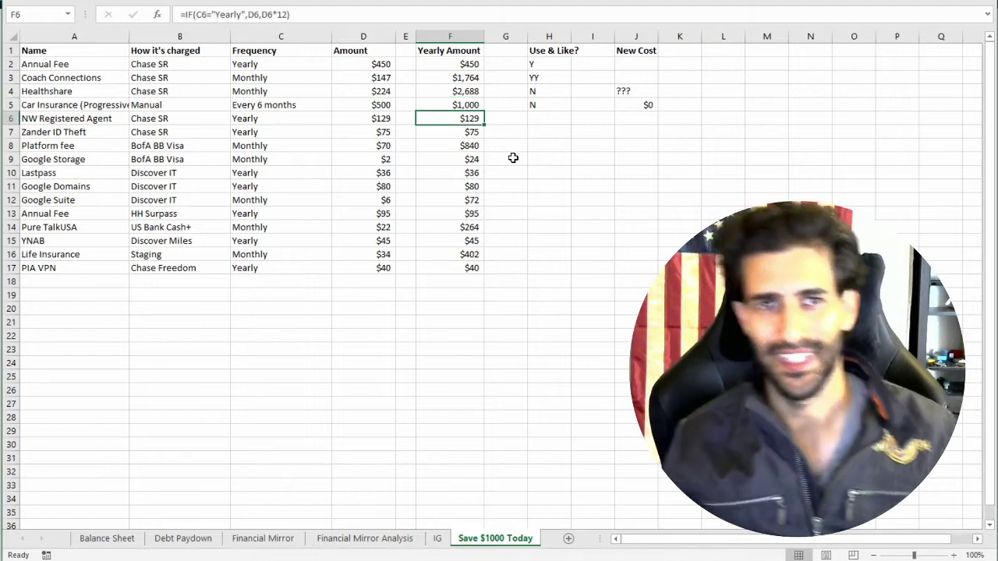
key("Left")
key("Left")
key("Left")
key("Left")
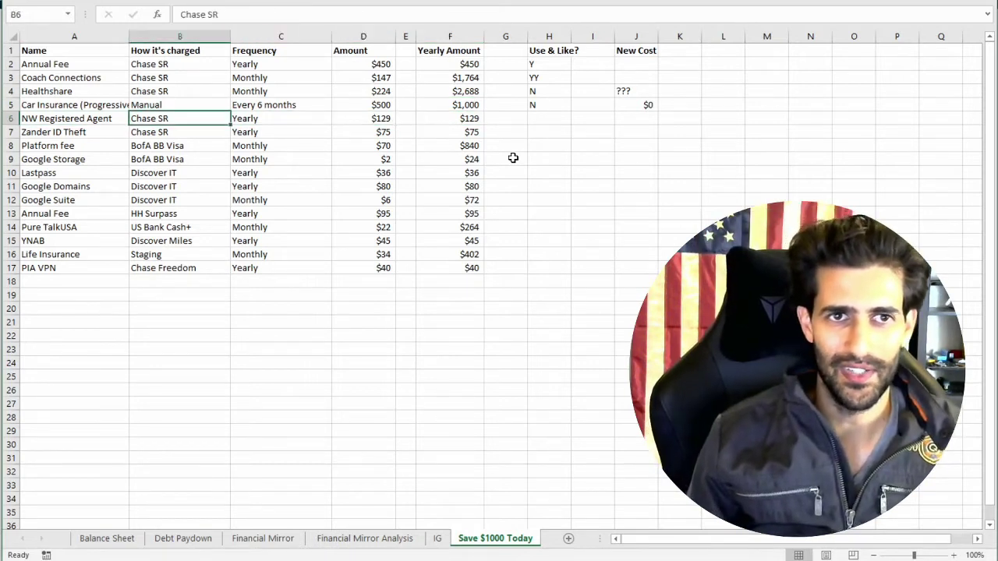
Set the Use & Like ratings of NW Registered Agent in H6 and Healthshare in H4 to Investigate.
key("Right")
key("Right")
key("Right")
key("Right")
key("Right")
key("Right")
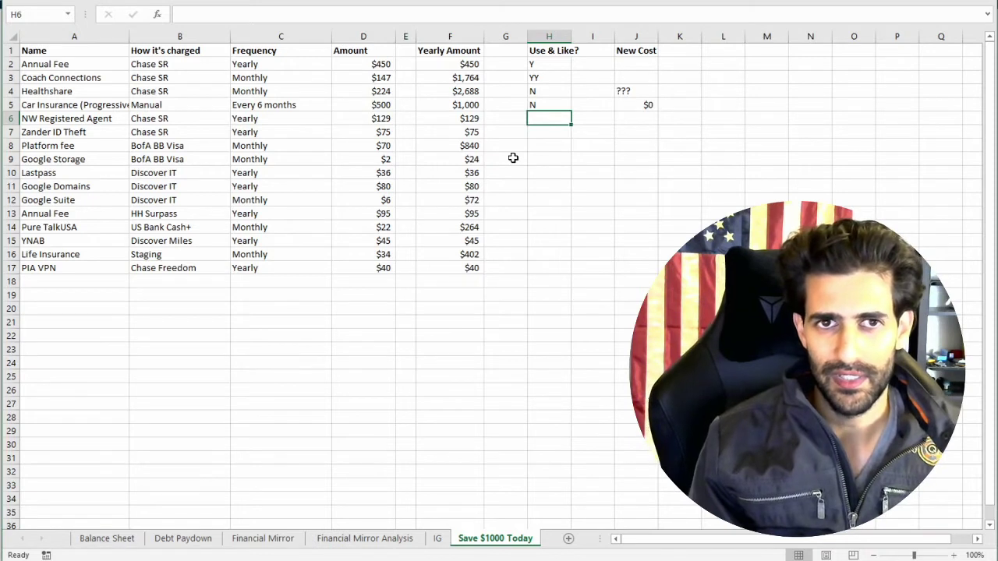
type("N")
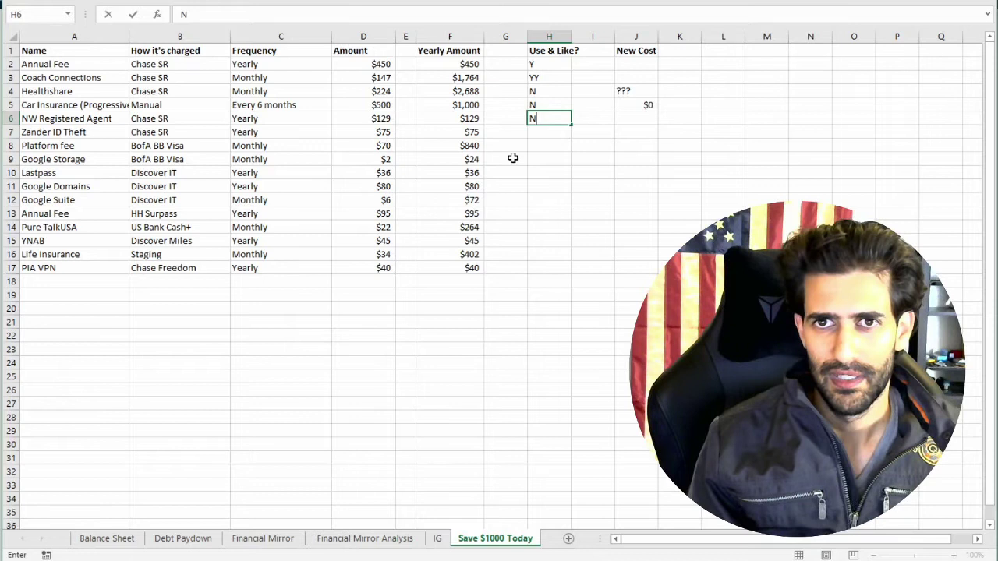
key("BackSpace")
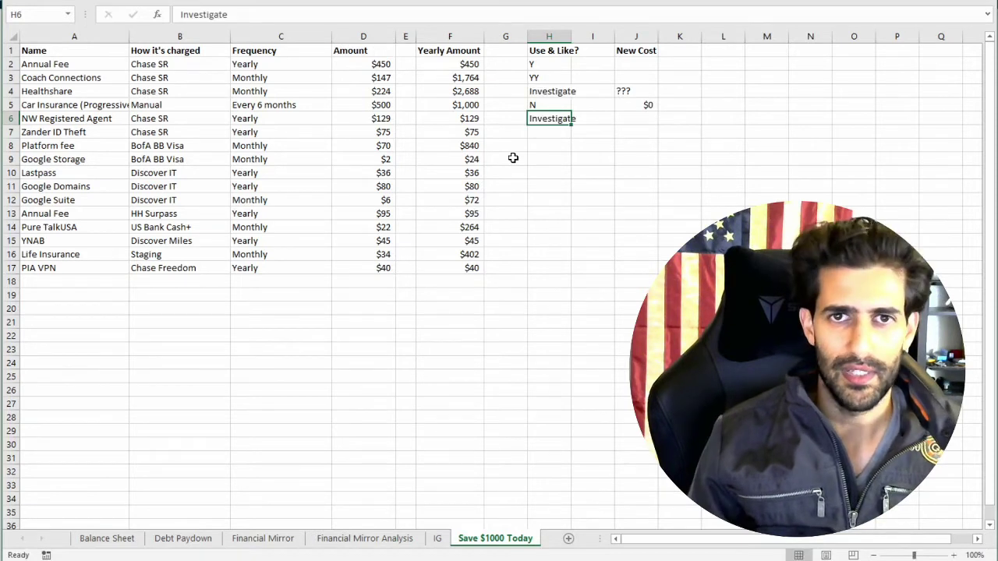
key("Return")
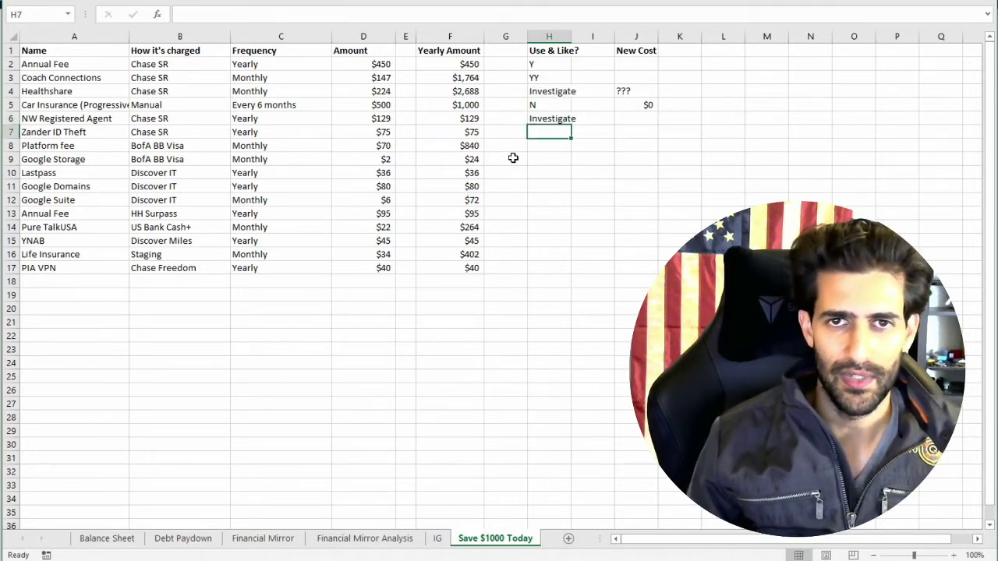
Mark Zander ID Theft with NN in H7.
type("NN")
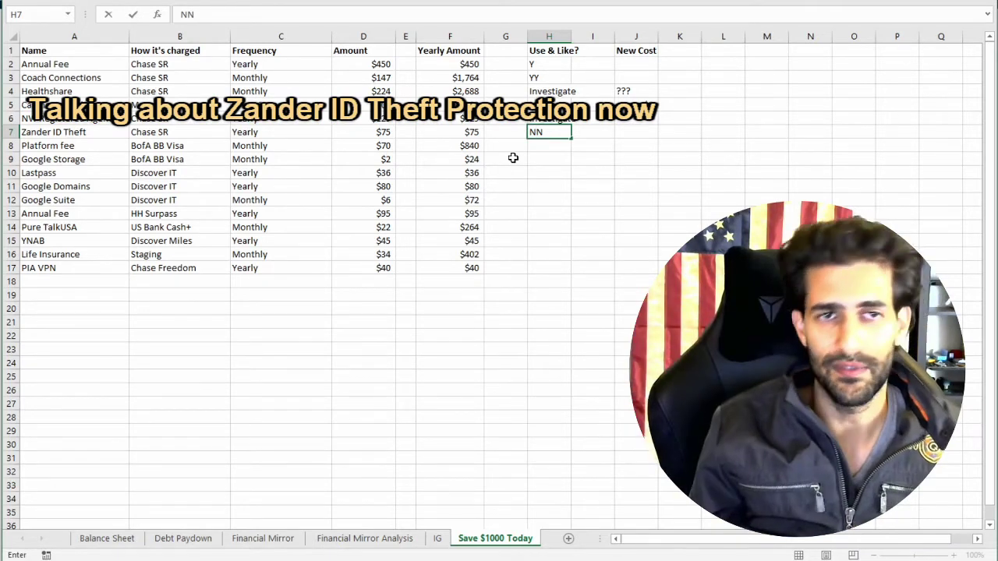
left_click(450, 240)
Fit columns B, C and D to their contents and narrow the empty column E.
scroll(449, 240, "up", 1)
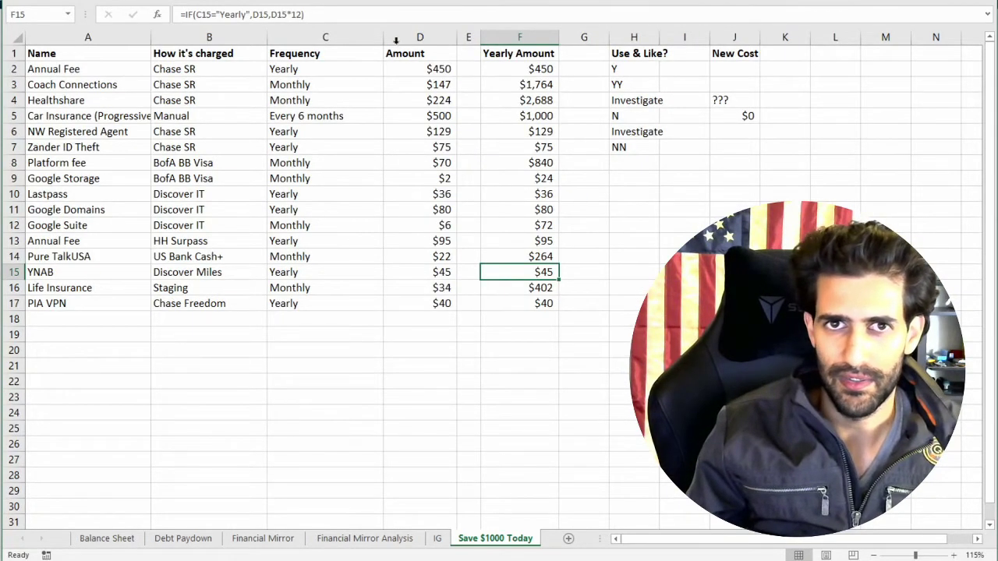
mouse_move(378, 37)
left_mouse_down()
mouse_move(256, 42)
mouse_move(265, 45)
left_mouse_up()
double_click(265, 45)
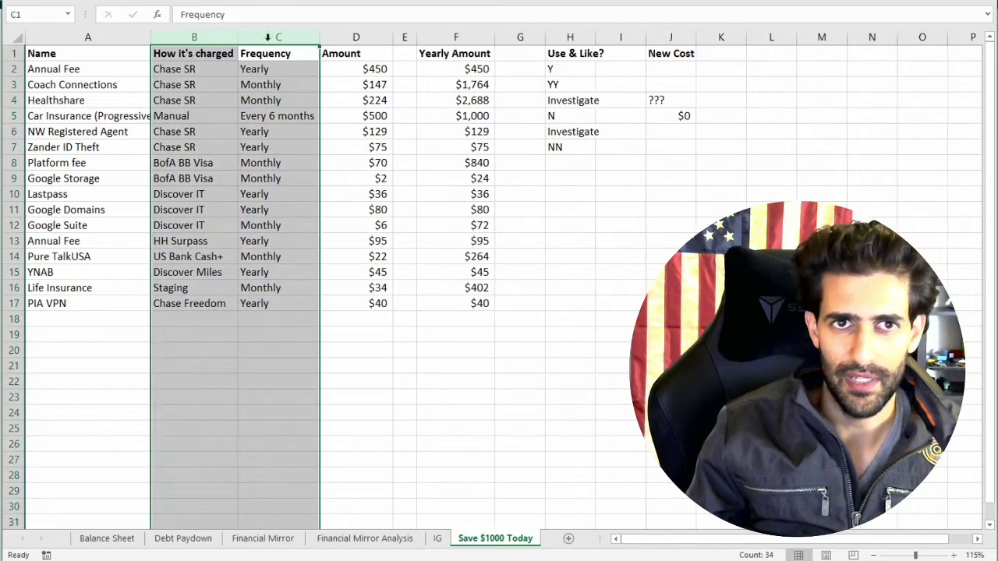
left_click(355, 115)
double_click(391, 36)
left_click_drag(388, 37, 382, 36)
left_click(417, 98)
Review the Zander ID Theft row and its rating, and check the accounts on the Balance Sheet.
left_click(572, 164)
left_click_drag(105, 148, 545, 148)
left_click(545, 148)
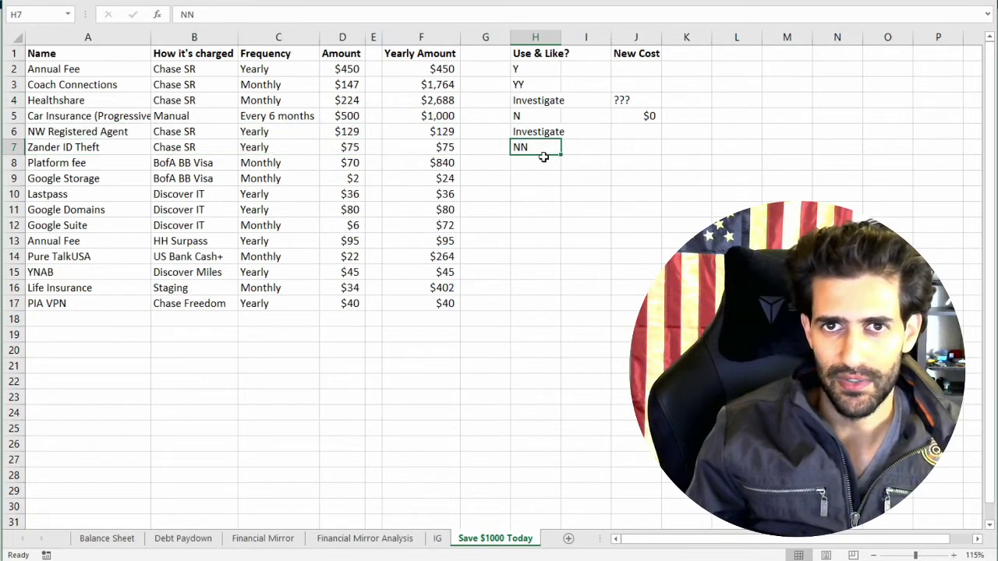
left_click(489, 192)
scroll(490, 190, "up", 1)
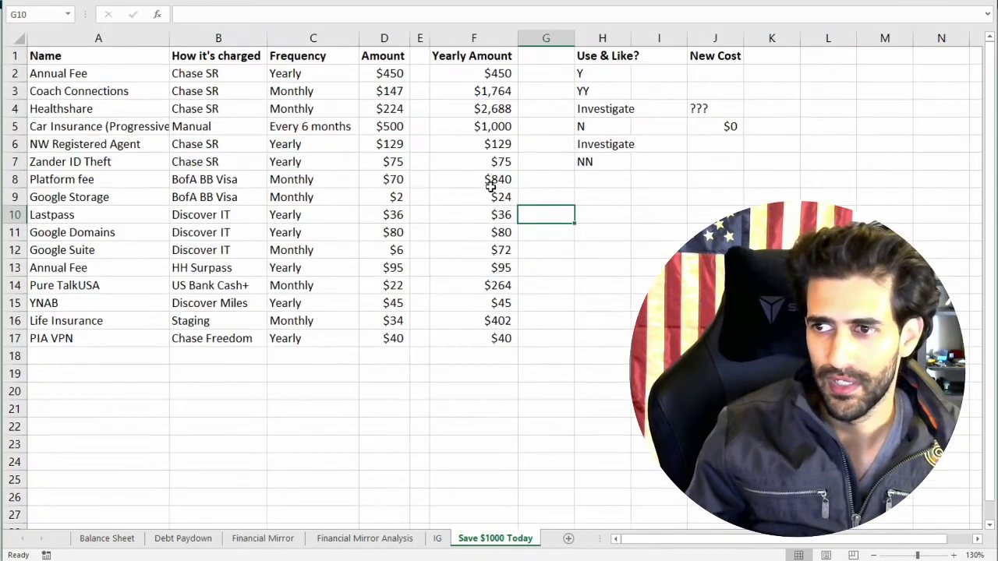
left_click(601, 178)
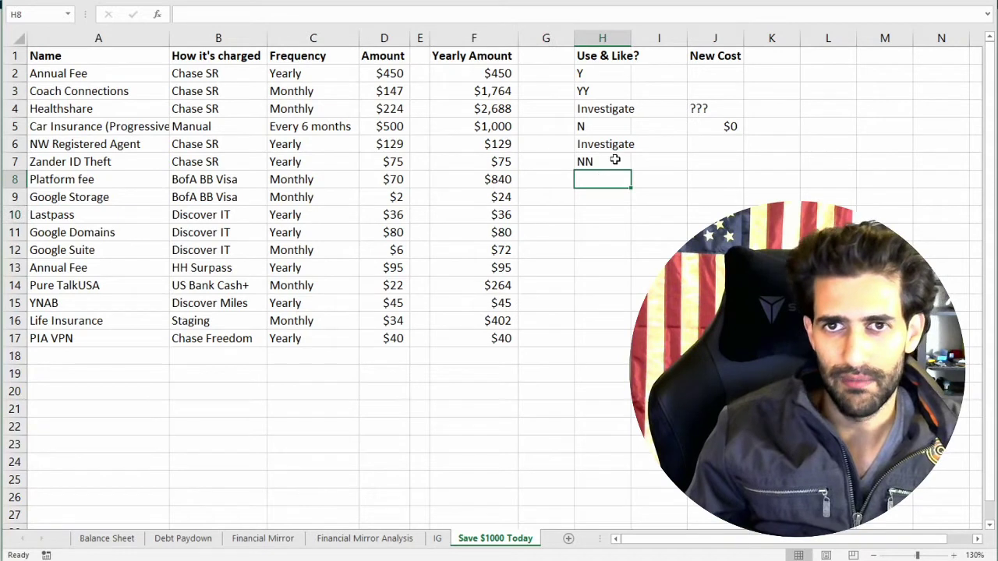
left_click(612, 160)
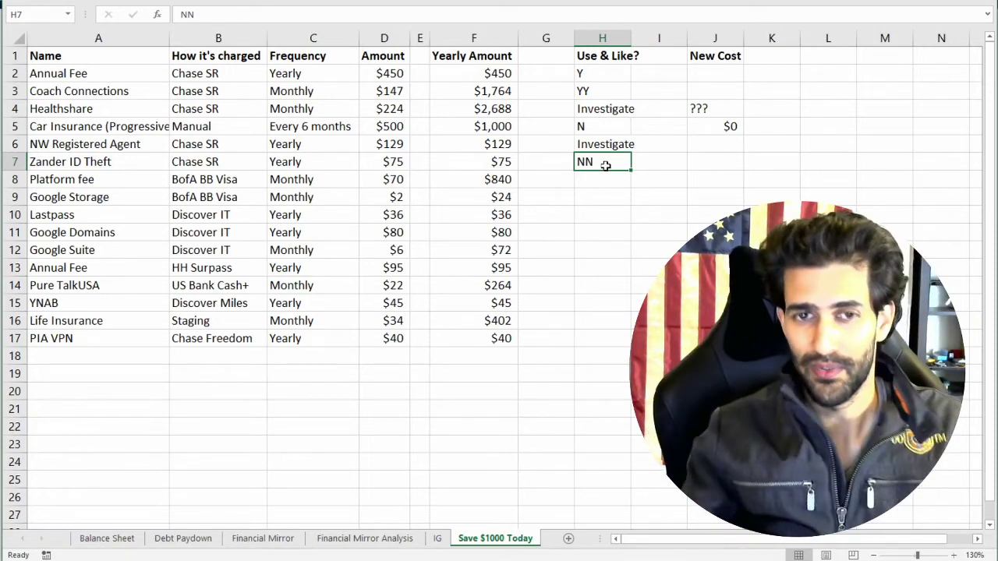
left_click(113, 543)
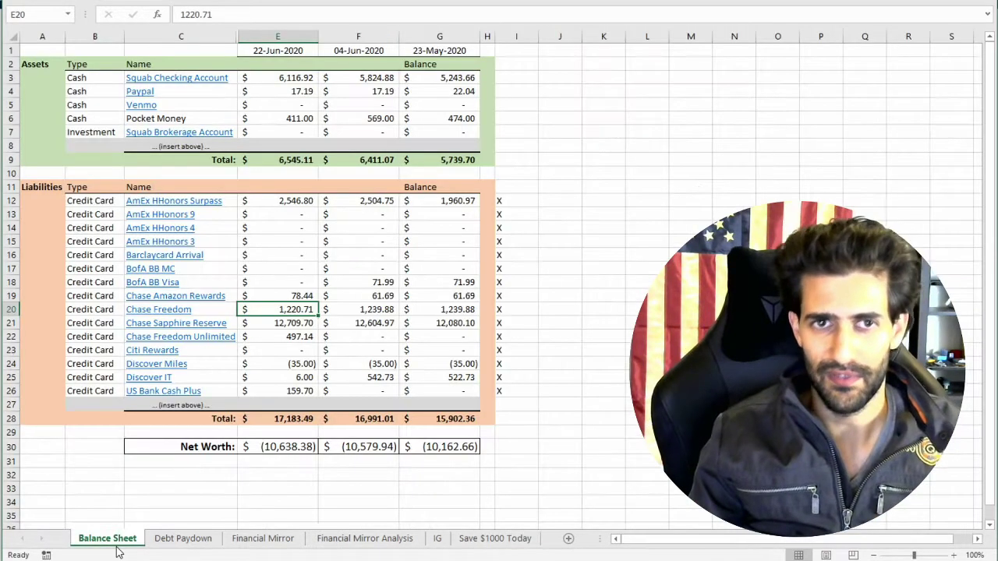
left_click(500, 545)
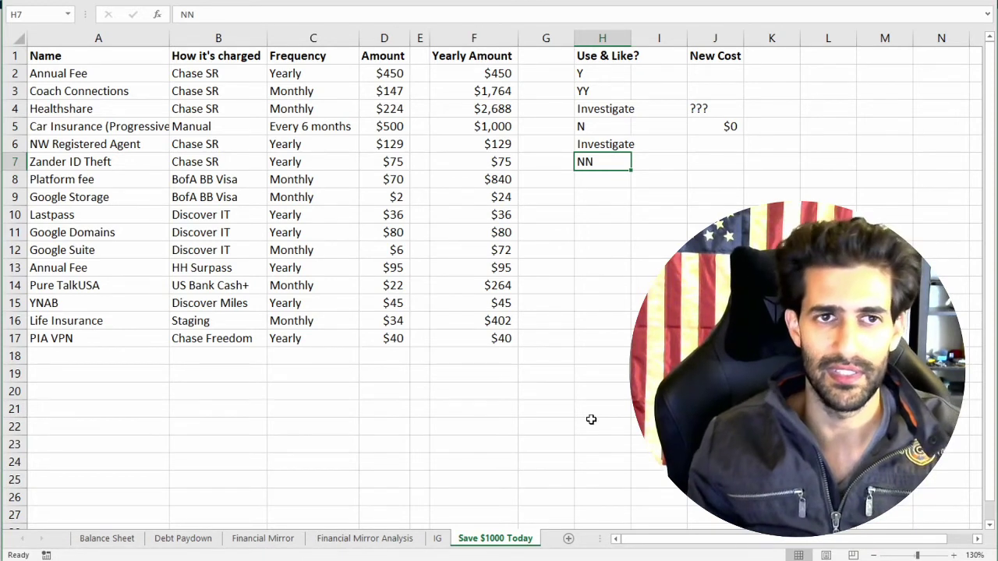
Enter $0 in J7 as the new cost of Zander ID Theft.
left_click(733, 166)
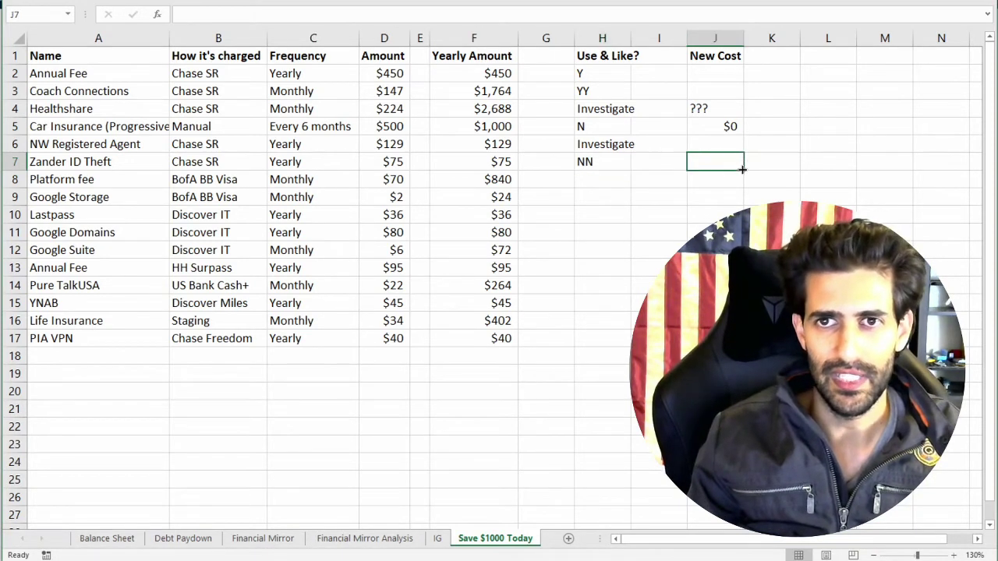
type("$0")
key("Return")
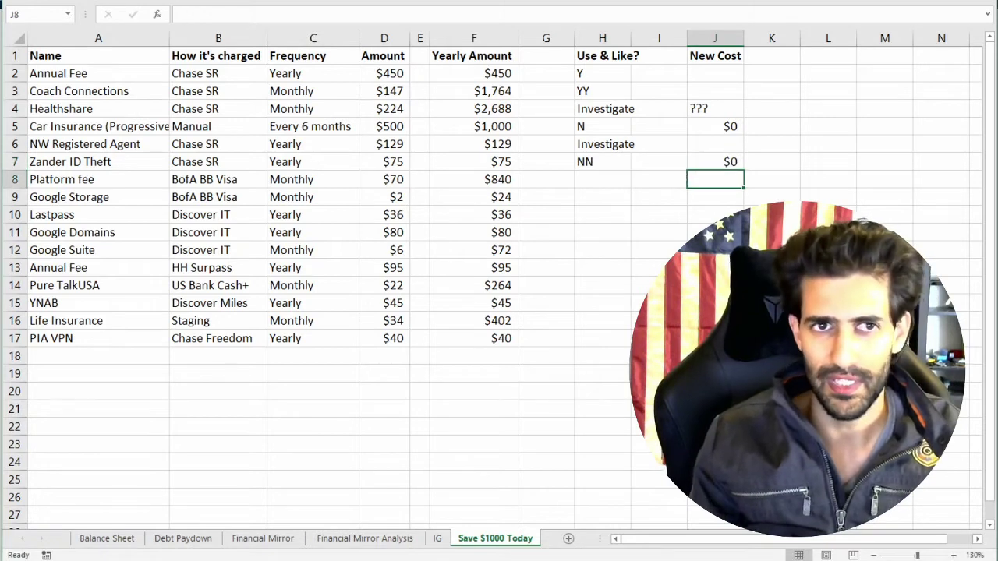
Review the Platform fee row's name, charge method, frequency, amount and yearly amount.
left_click(602, 179)
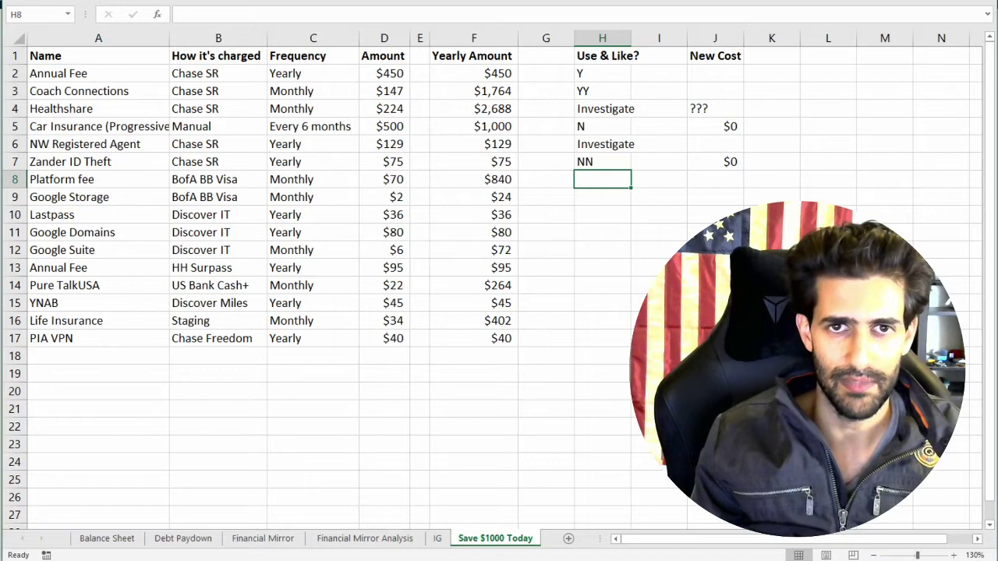
key("Left")
key("Left")
key("Left")
key("Left")
key("Left")
key("Left")
key("Left")
key("Right")
key("Right")
key("Right")
key("Right")
key("Right")
key("Right")
key("Right")
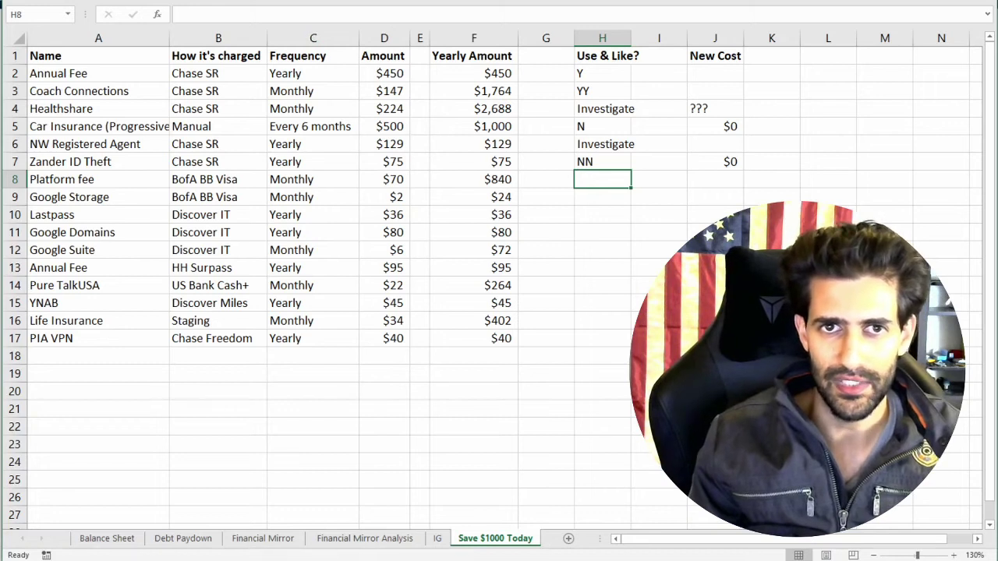
key("Left")
key("Left")
key("Left")
key("Left")
key("Right")
key("Right")
key("Left")
key("Left")
key("Left")
key("Left")
key("Left")
key("Right")
key("Right")
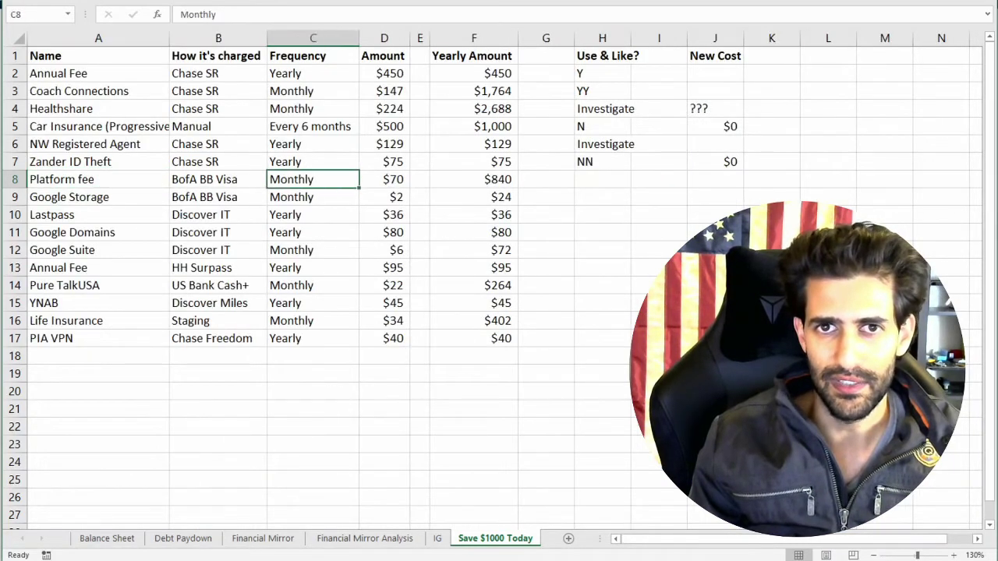
Mark the Platform fee with Y in H8.
key("Right")
key("Right")
key("Right")
key("Right")
key("Right")
type("Y")
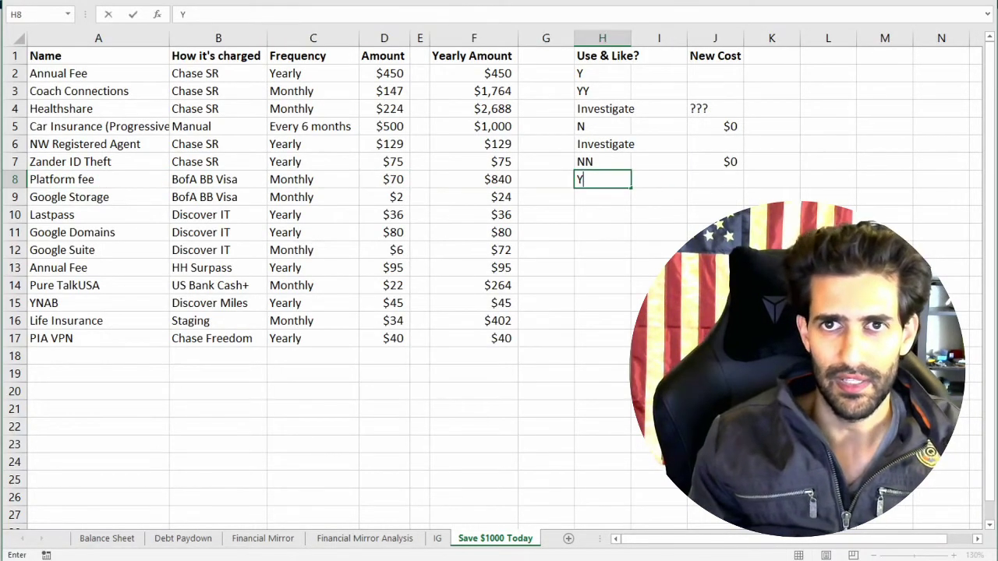
key("BackSpace")
type("NNT")
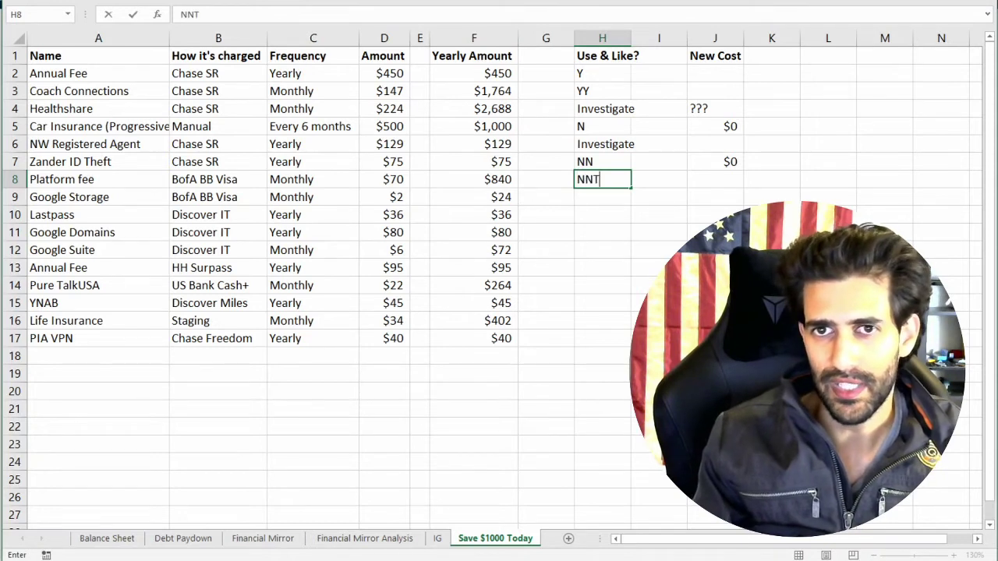
key("BackSpace")
key("BackSpace")
key("BackSpace")
type("YY")
key("BackSpace")
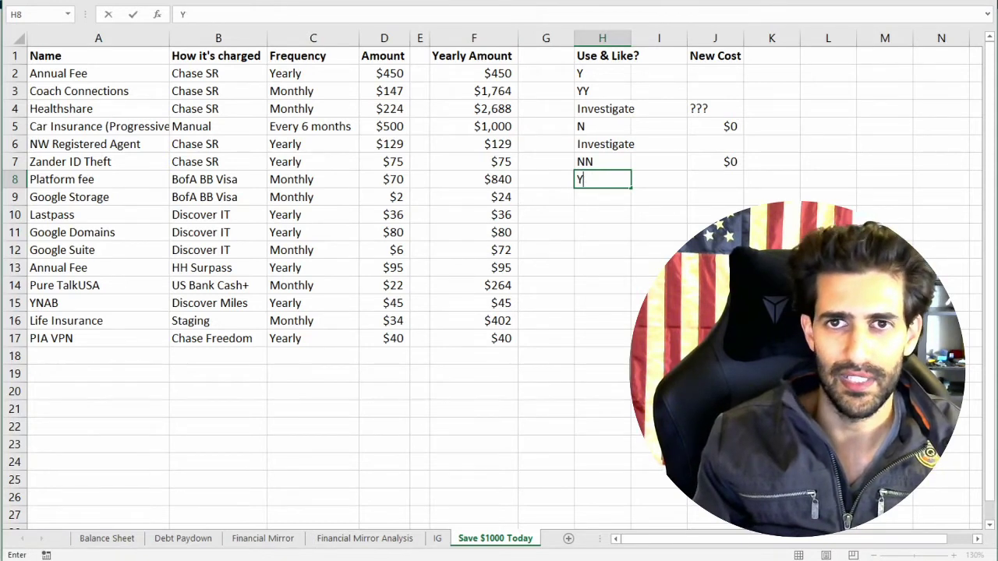
key("Return")
Change the Coach Connections rating in H3 to a single Y.
key("Up")
key("Up")
key("Up")
key("Up")
key("Up")
key("Up")
type("Y")
key("Return")
Change the Zander ID Theft rating in H7 to a single N.
key("Down")
key("Down")
key("Down")
key("Down")
key("Down")
key("Up")
key("Up")
type("N")
key("Return")
key("Down")
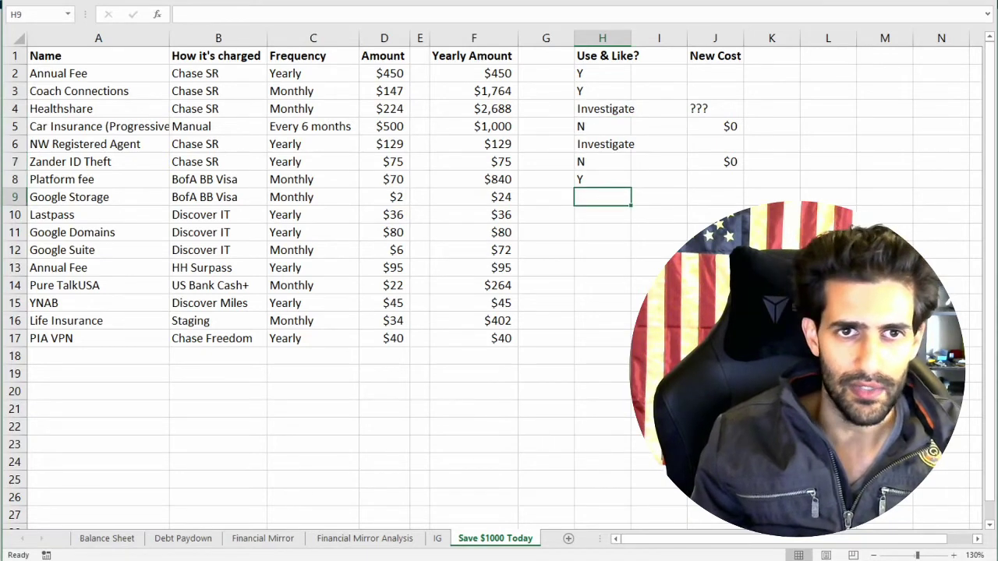
Mark Google Storage in H9 and Lastpass in H10 with Y.
type("Y")
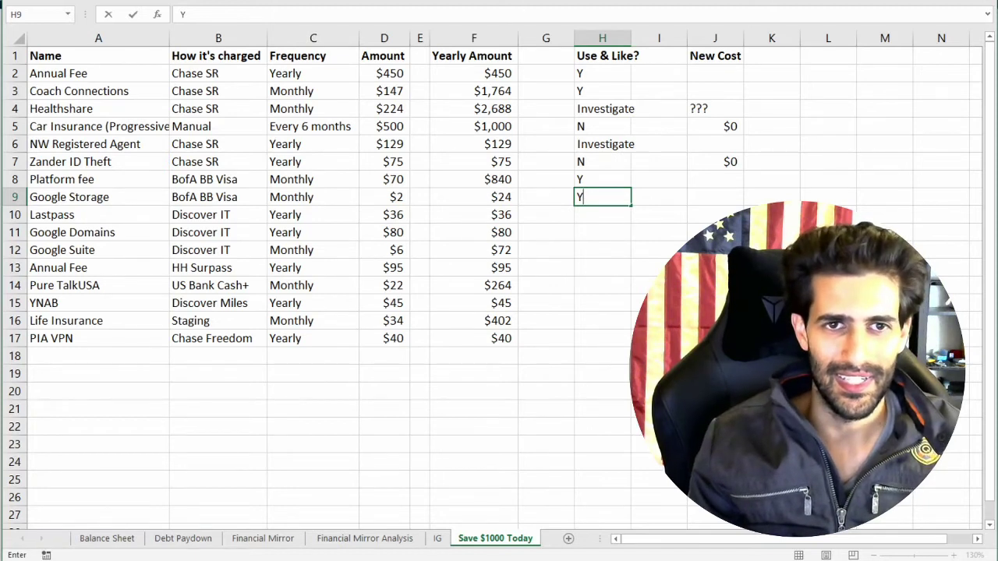
key("Left")
key("Right")
key("Down")
type("Y")
key("Return")
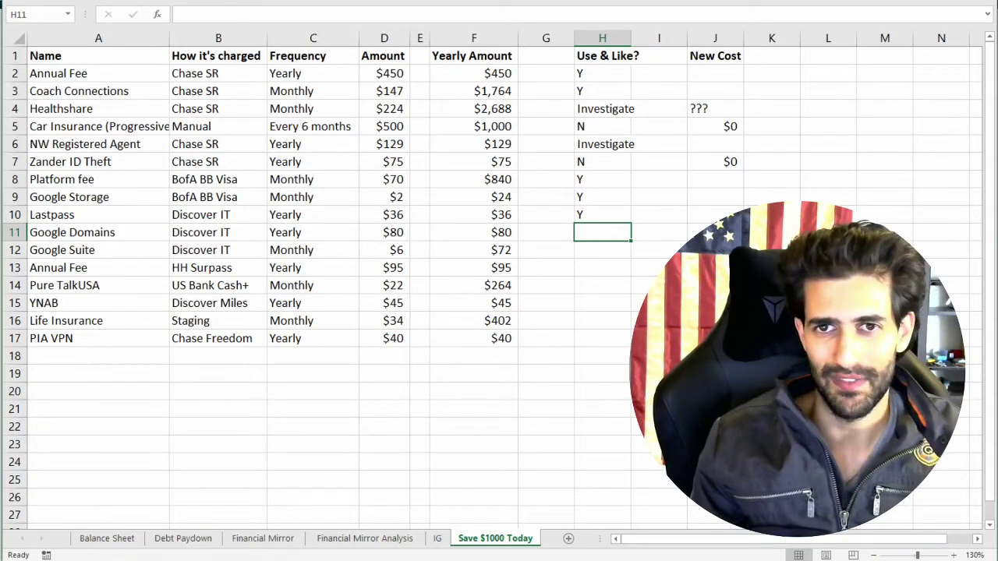
Mark Google Domains, Google Suite, the HH Surpass annual fee and Pure TalkUSA with Y in H11 through H14.
type("Y")
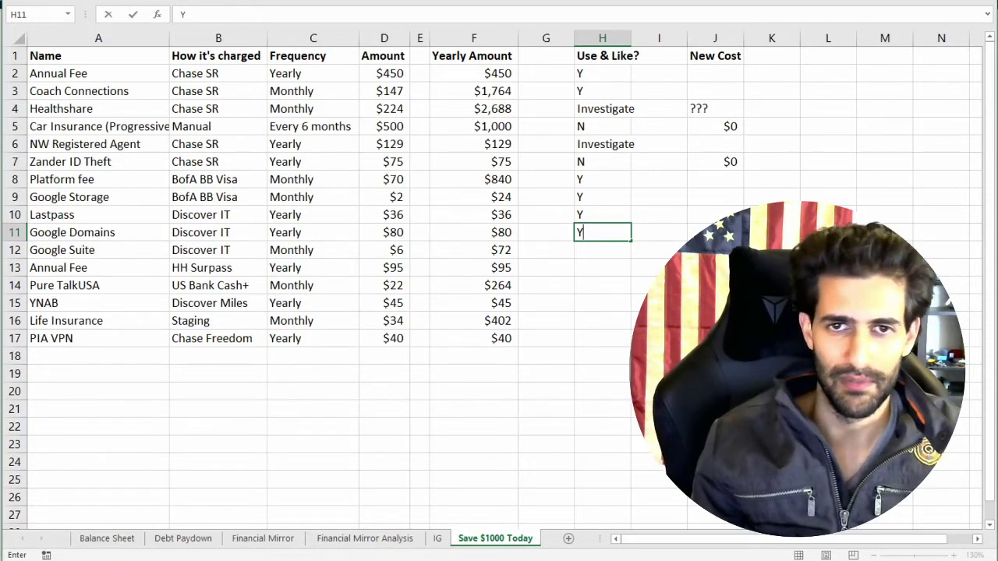
key("Return")
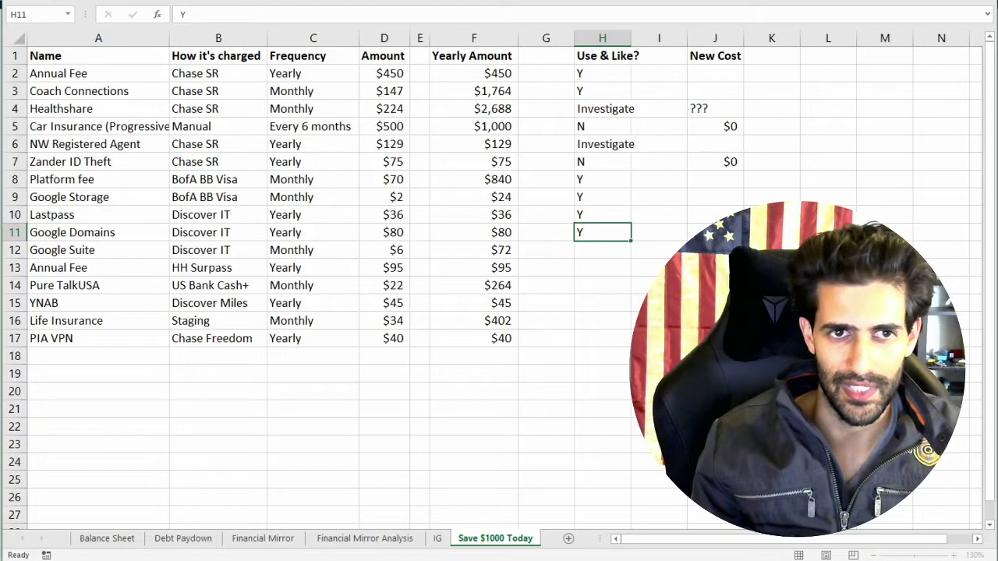
type("Y")
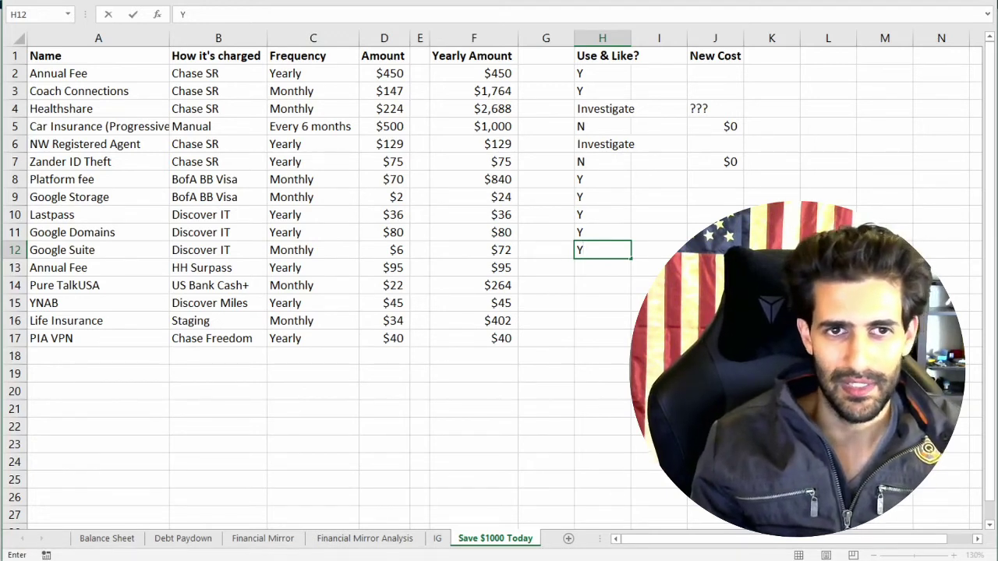
key("Return")
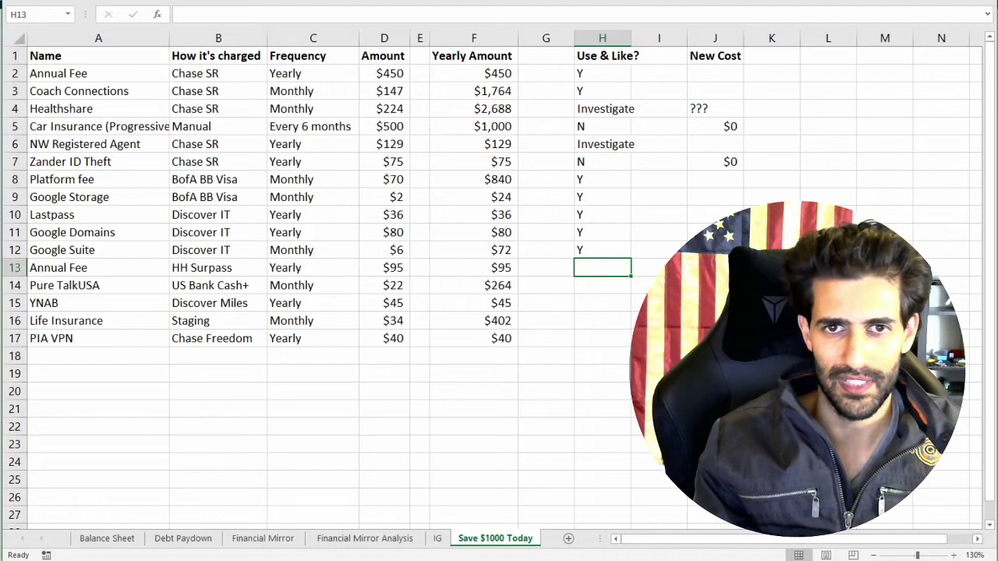
type("Y")
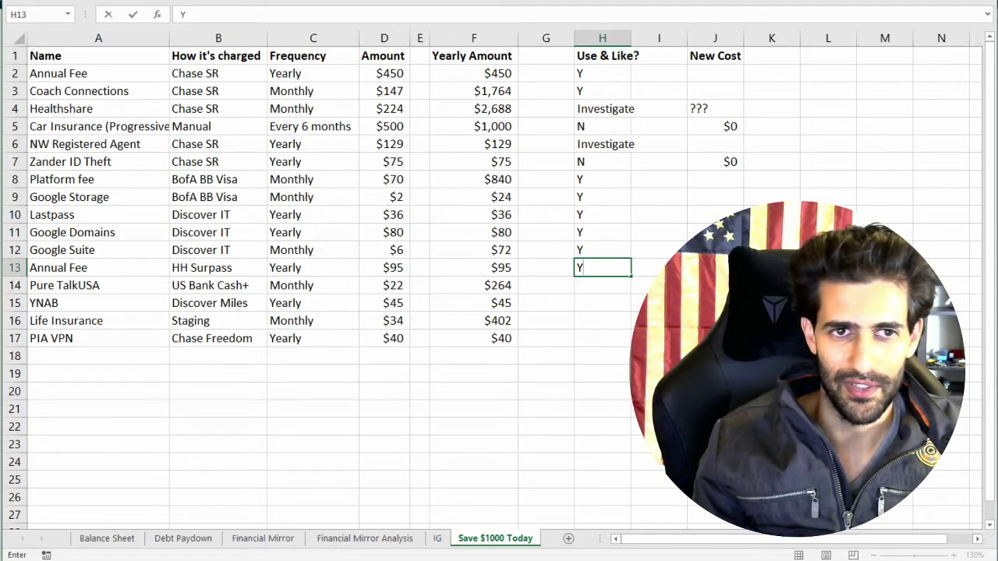
key("Return")
type("Y")
key("Return")
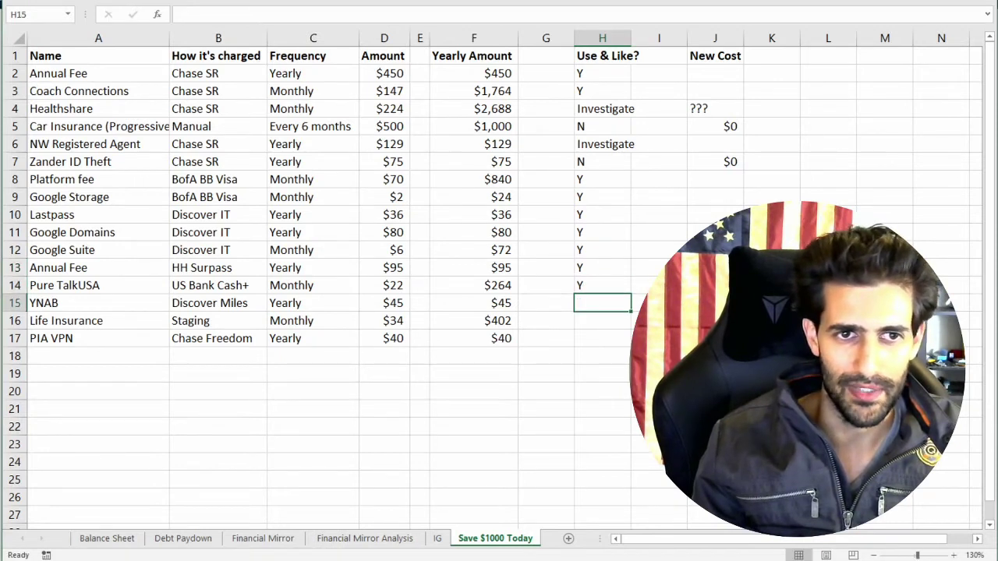
Mark YNAB with Y in H15.
type("Y")
key("BackSpace")
type("N")
key("Return")
key("Up")
type("Y")
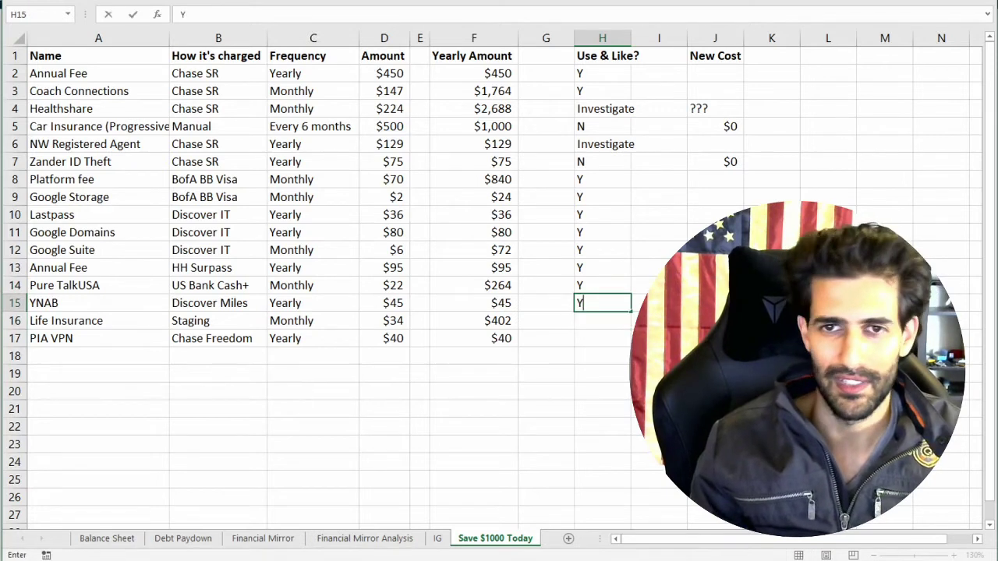
key("Return")
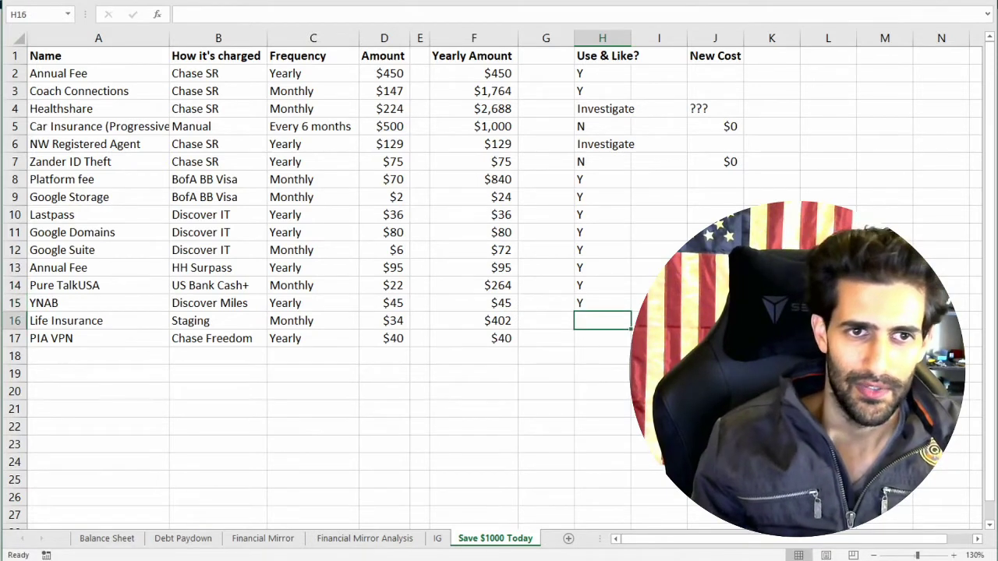
Mark Life Insurance with Y in H16.
type("N")
key("BackSpace")
type("Y")
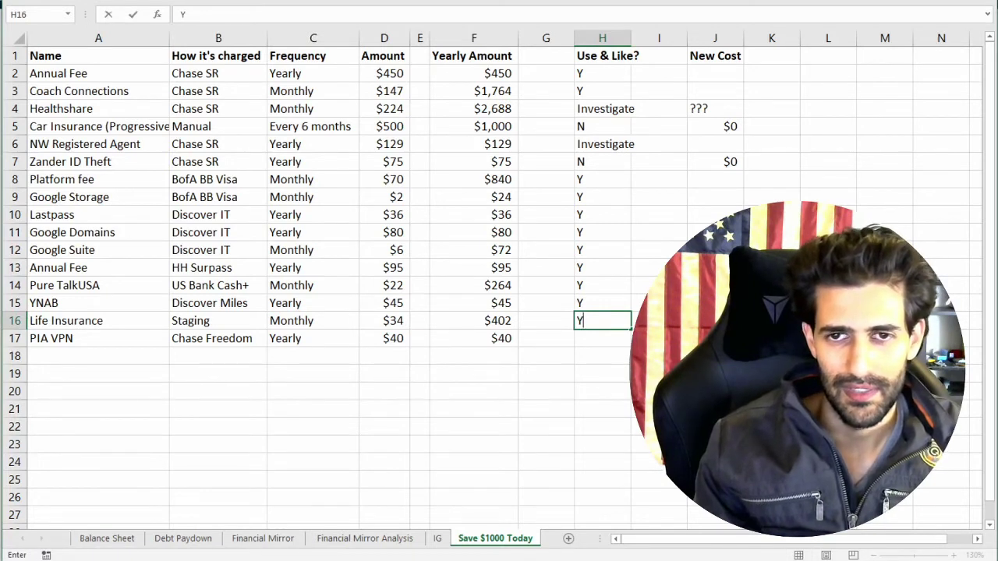
key("Return")
key("Up")
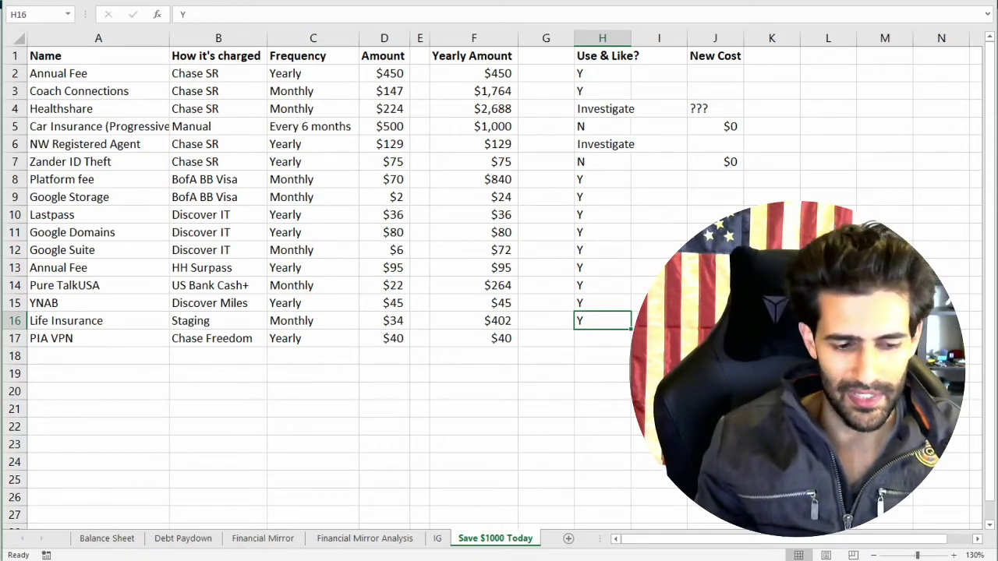
Change the Life Insurance rating in H16 to Investigate and mark PIA VPN in H17 with Y.
type("Investigate")
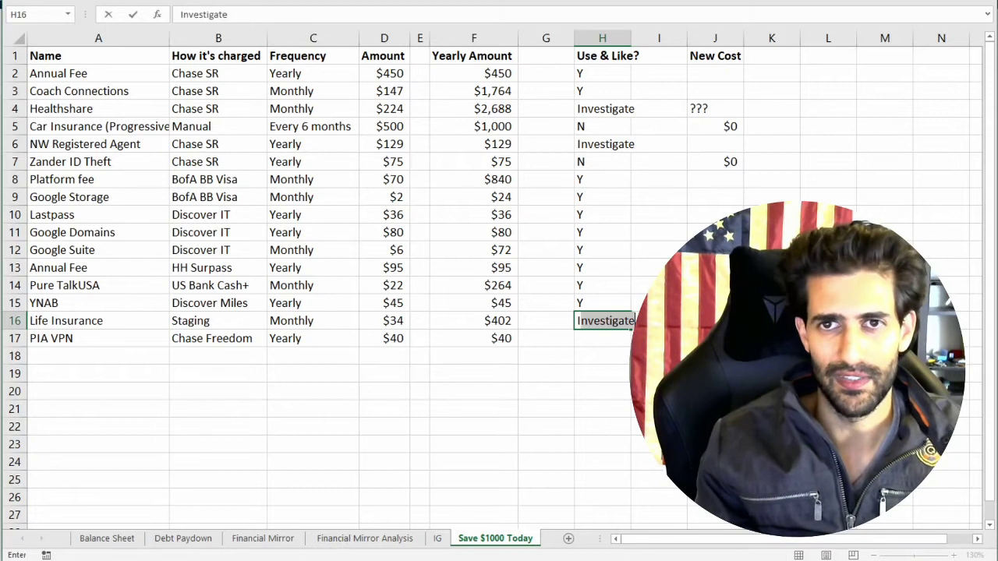
key("Return")
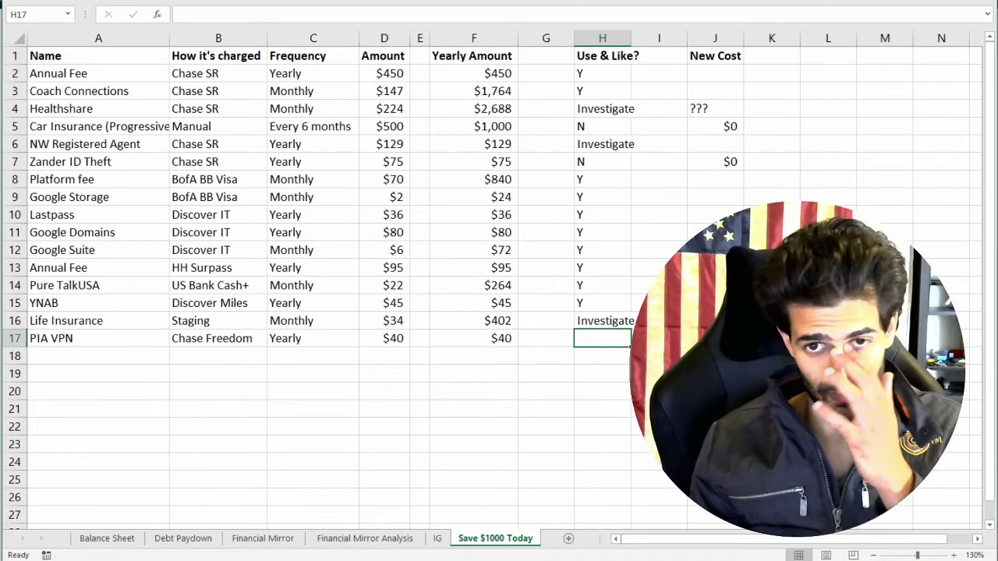
type("Y")
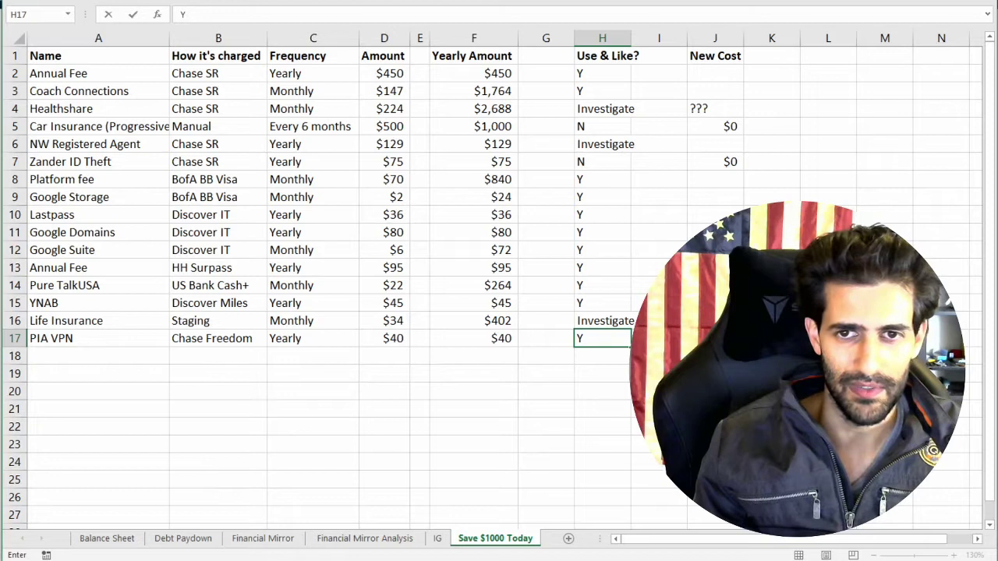
key("ctrl+Return")
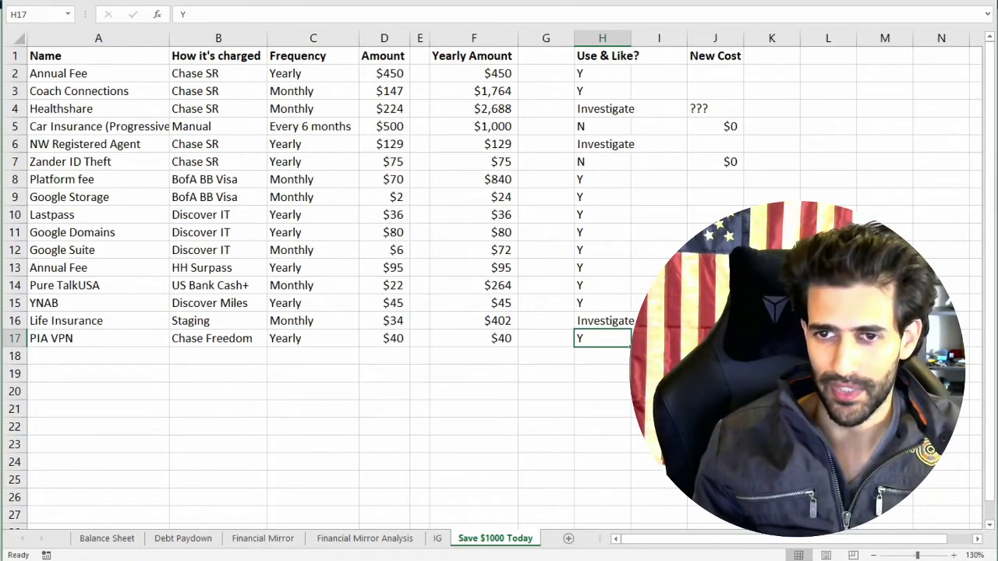
Check the combined yearly amount of the two expenses rated N, Car Insurance and Zander ID Theft.
left_click(708, 127)
left_click(621, 127)
left_click(490, 127)
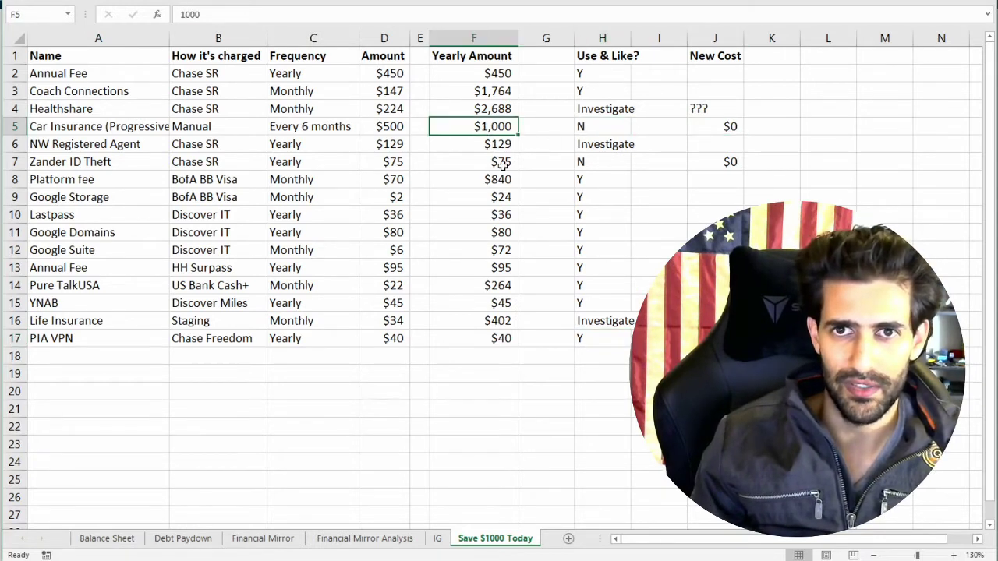
left_click(497, 164, "ctrl")
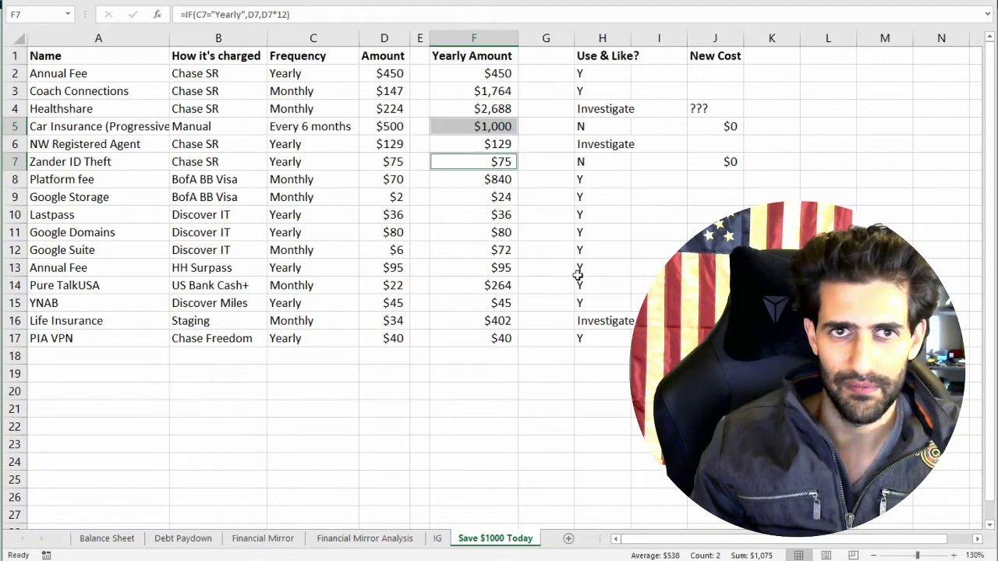
Review the yearly amounts of the expenses marked Investigate: Healthshare, NW Registered Agent and Life Insurance.
left_click(599, 110)
left_click(508, 107)
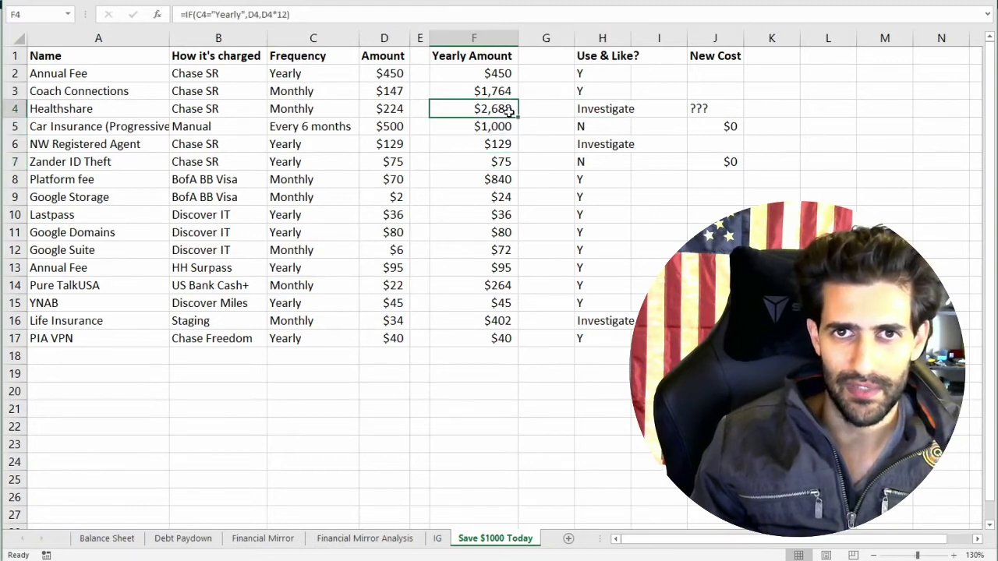
left_click(697, 109)
left_click(480, 145)
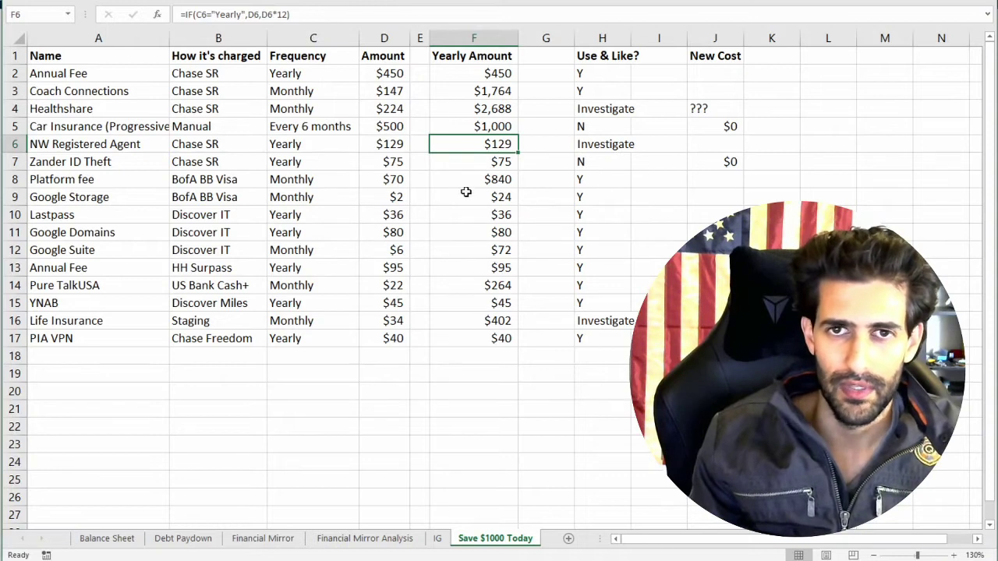
left_click(598, 143)
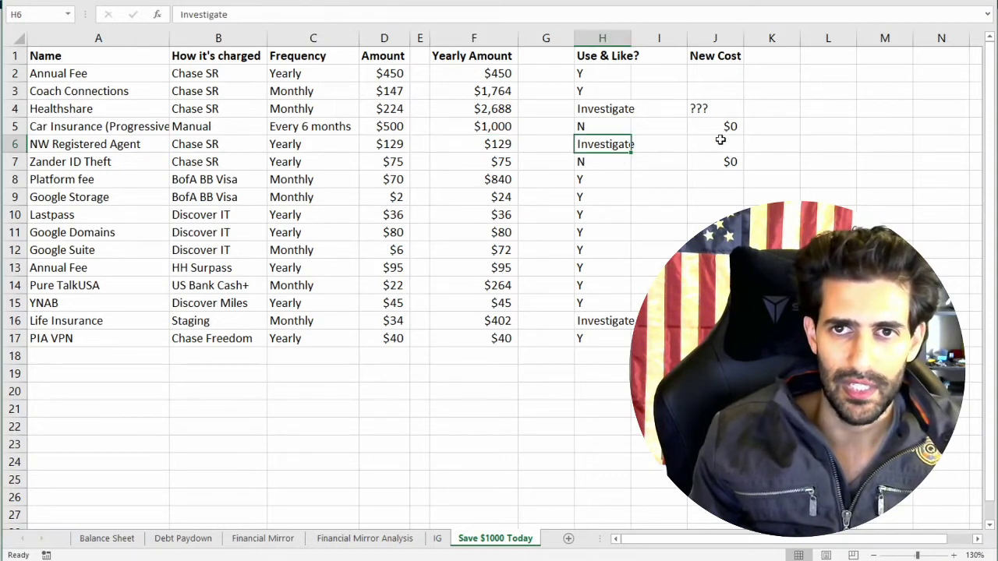
left_click(496, 143)
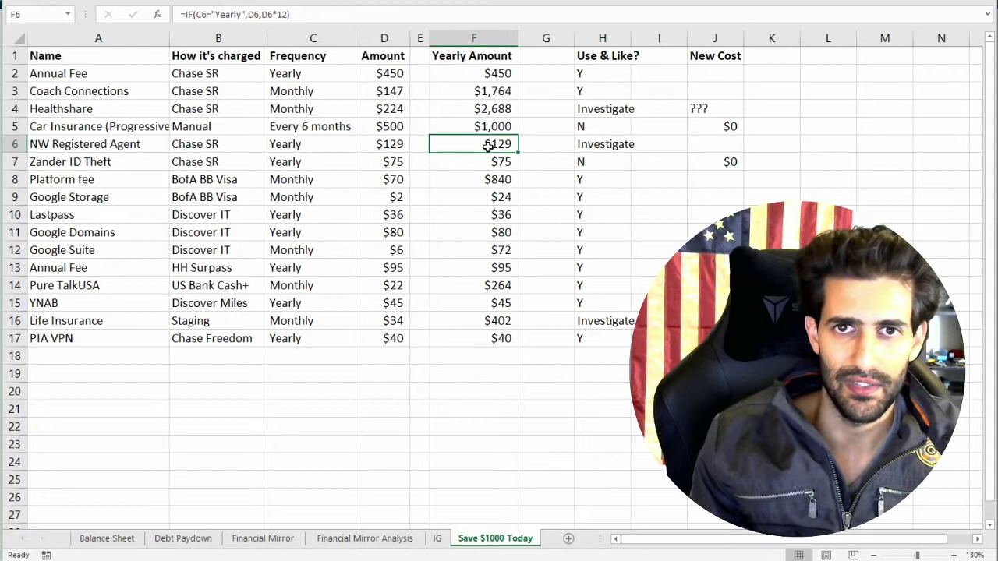
left_click(498, 326)
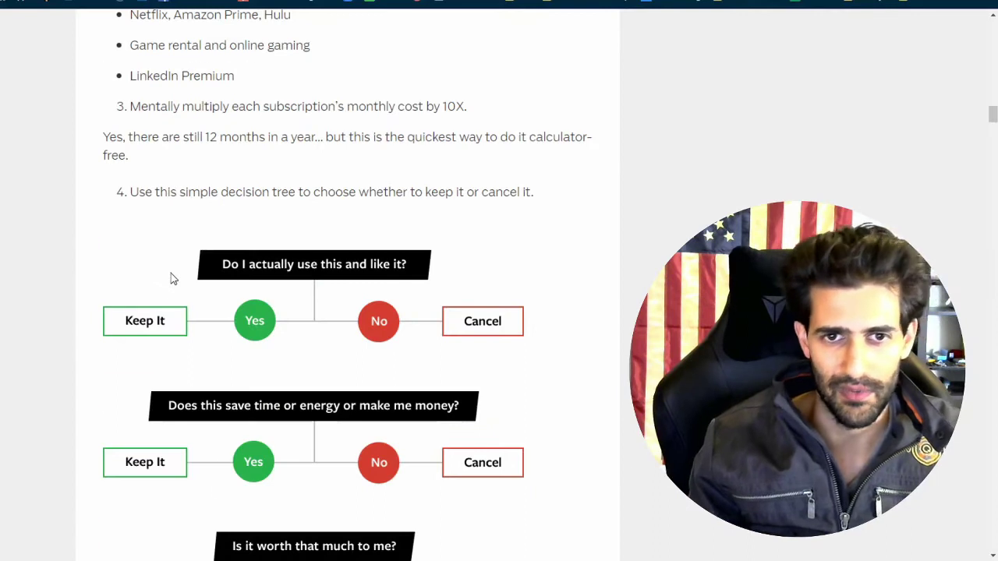
Switch to the savings article in the browser and read the keep-or-cancel decision tree questions.
scroll(171, 279, "down", 2)
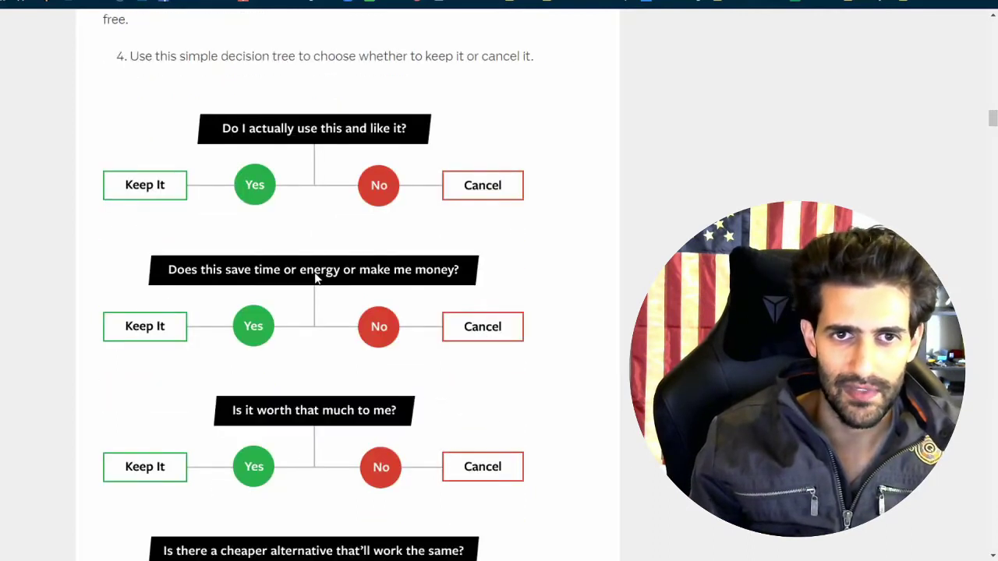
scroll(325, 296, "down", 2)
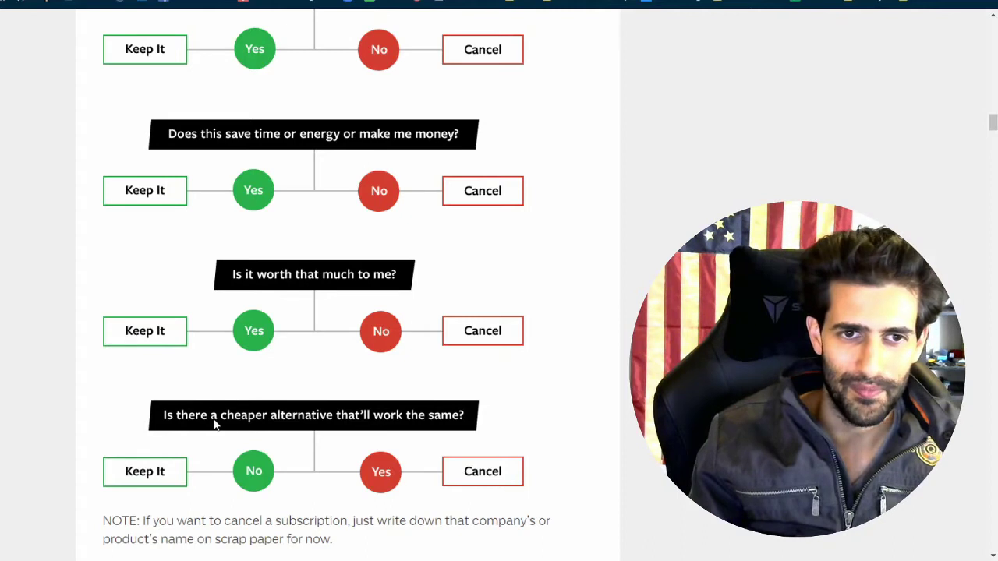
Return to the expense workbook in Excel and rename the heading in H1 to Questions.
key("alt+Tab")
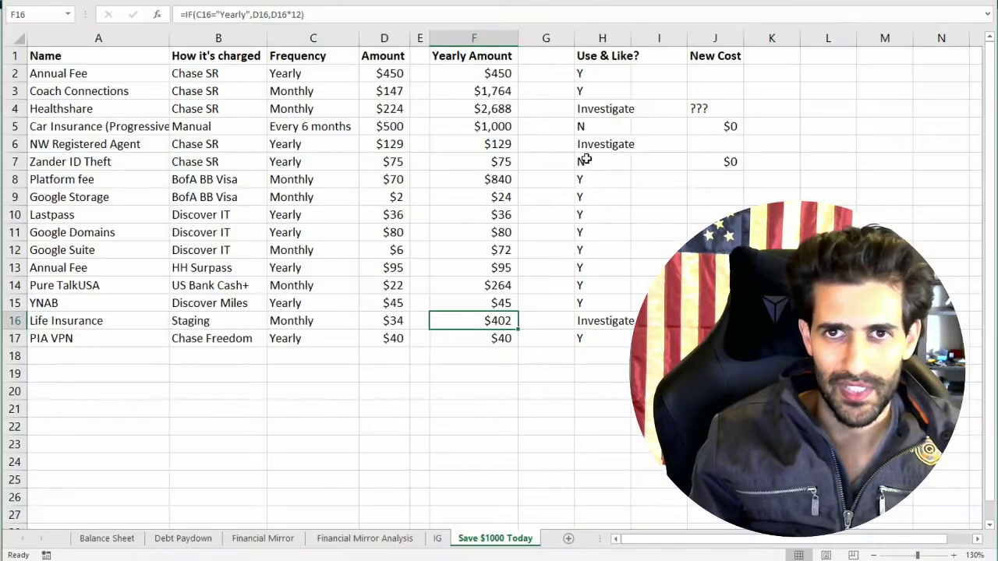
mouse_move(82, 111)
left_mouse_down()
mouse_move(651, 123)
mouse_move(638, 109)
left_mouse_up()
left_click(620, 112)
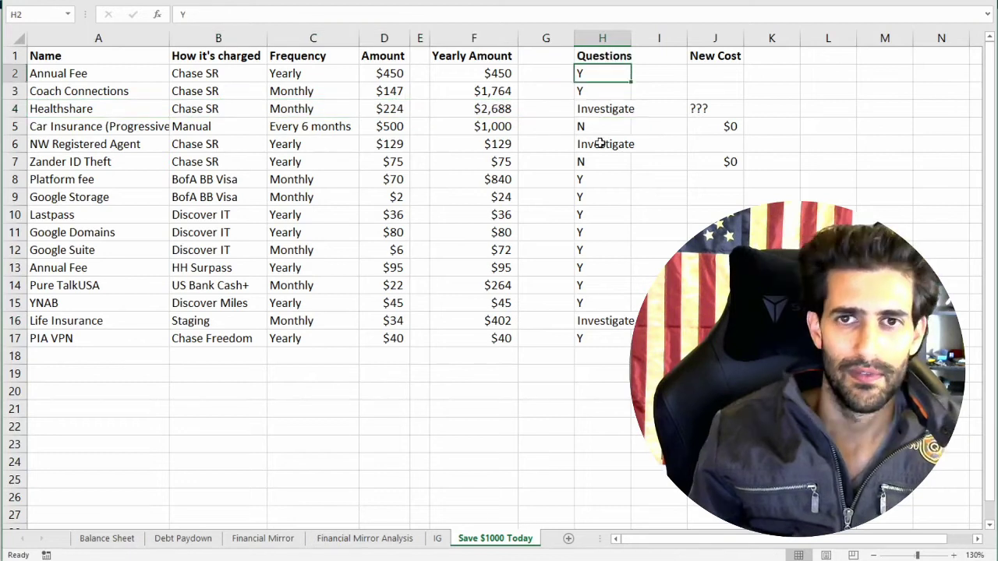
Go through the expenses from NW Registered Agent down to PIA VPN, checking each against the keep-or-cancel questions.
left_click(605, 144)
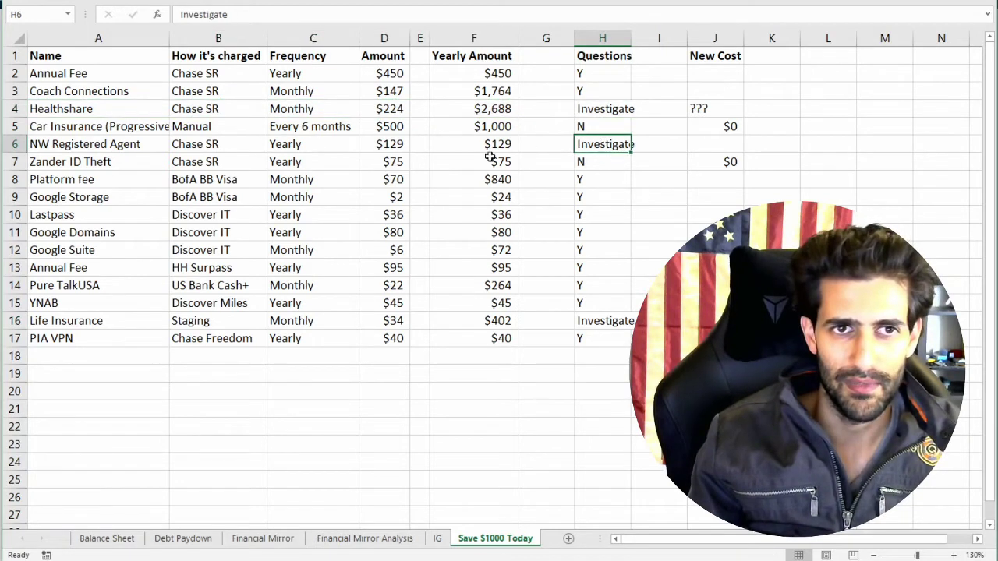
left_click(99, 181)
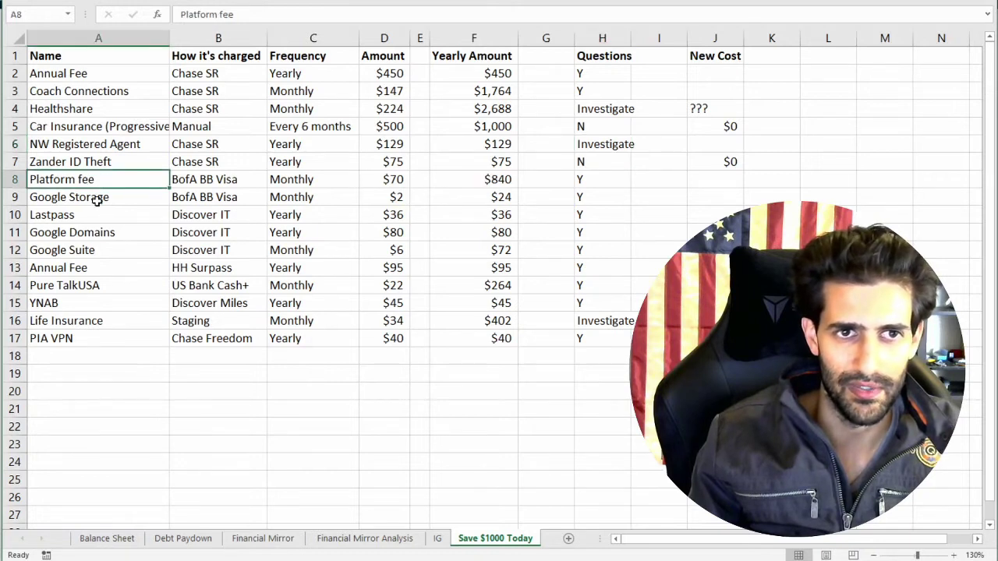
left_click(118, 200)
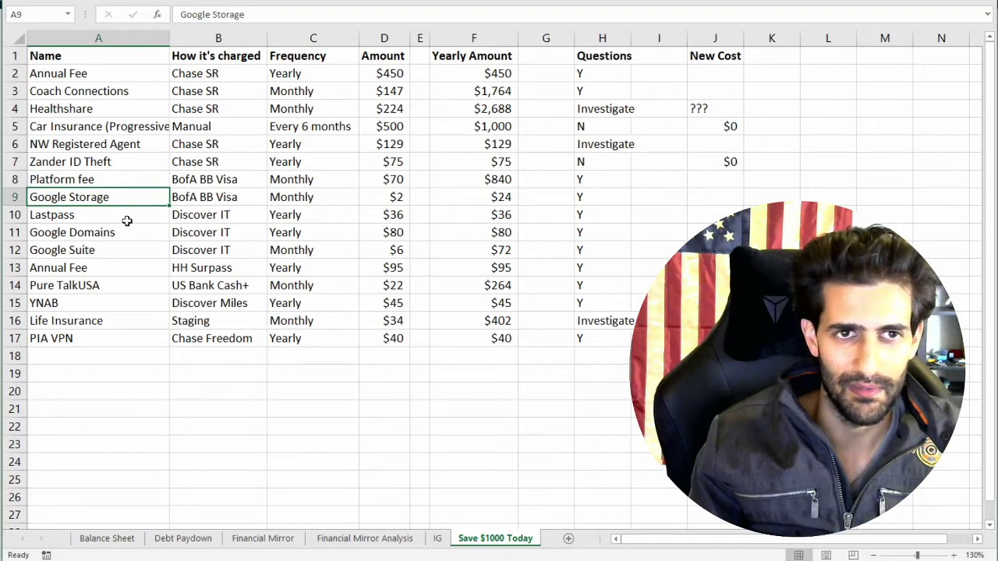
left_click(138, 217)
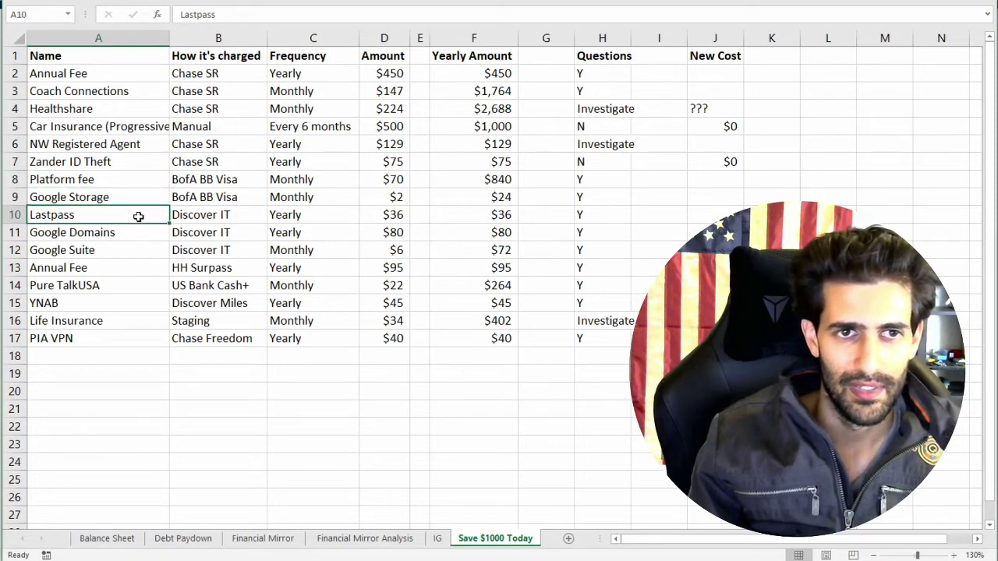
left_click(130, 235)
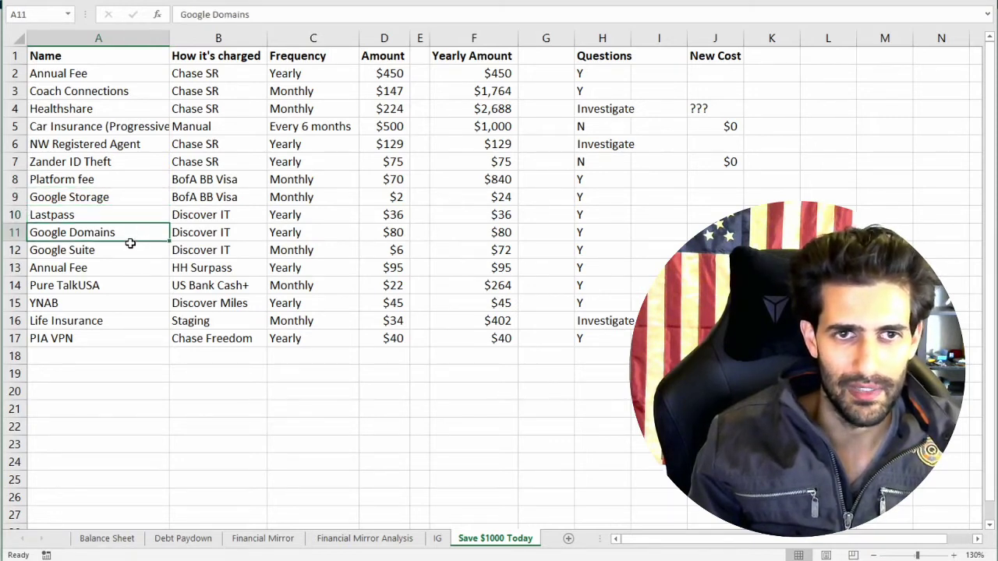
left_click(131, 253)
left_click(127, 270)
left_click_drag(148, 266, 642, 272)
left_click(642, 272)
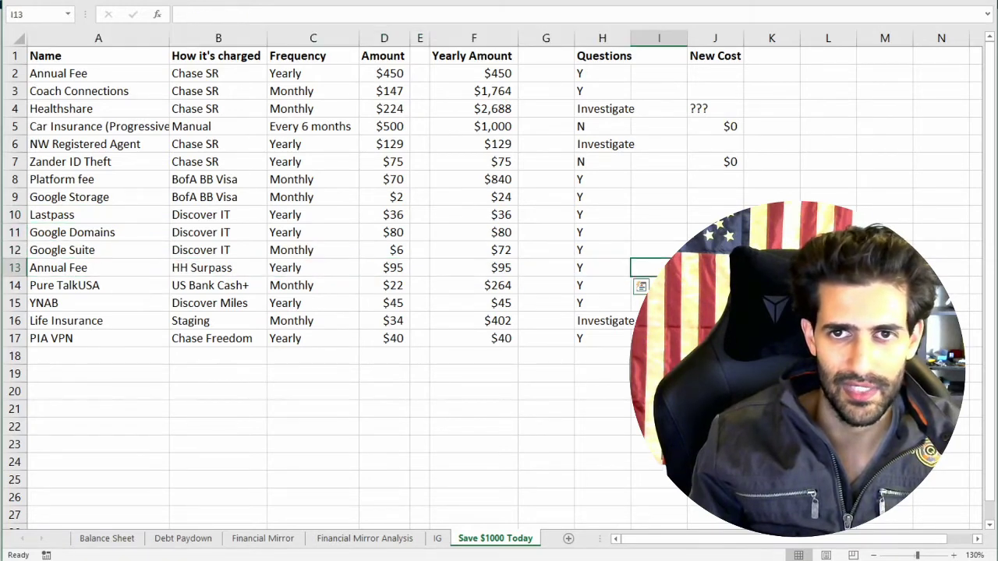
left_click(77, 287)
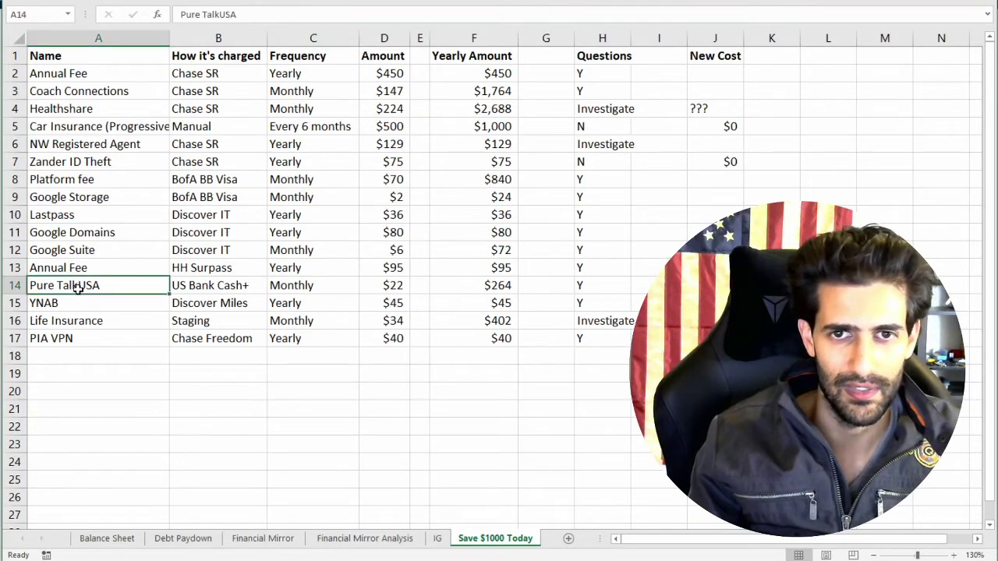
left_click(375, 285)
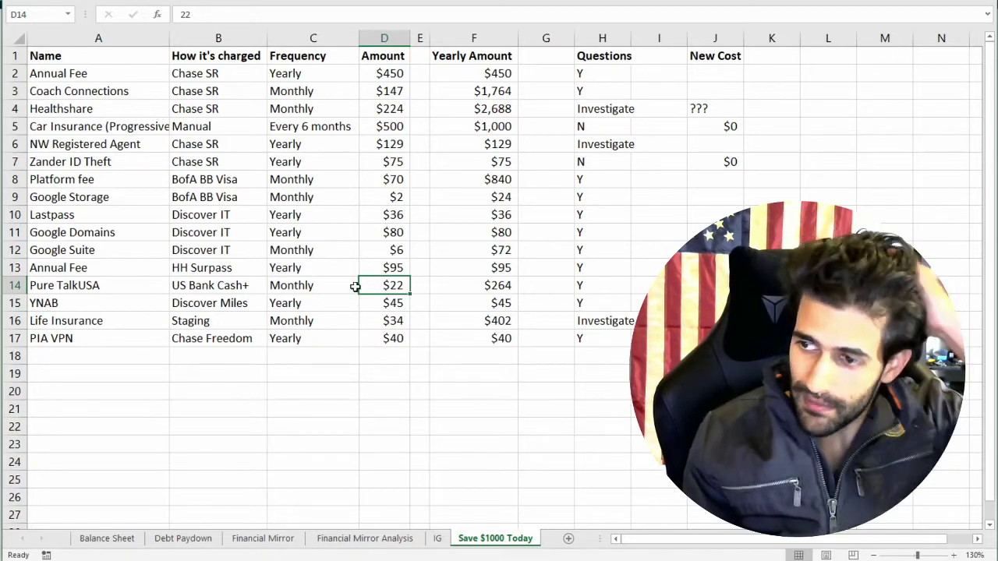
left_click(387, 321)
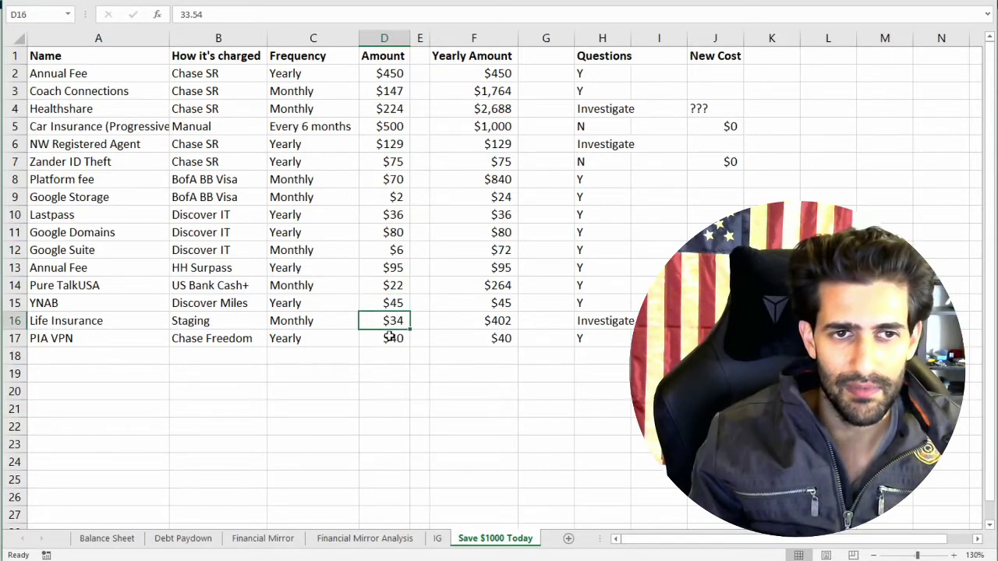
left_click(393, 340)
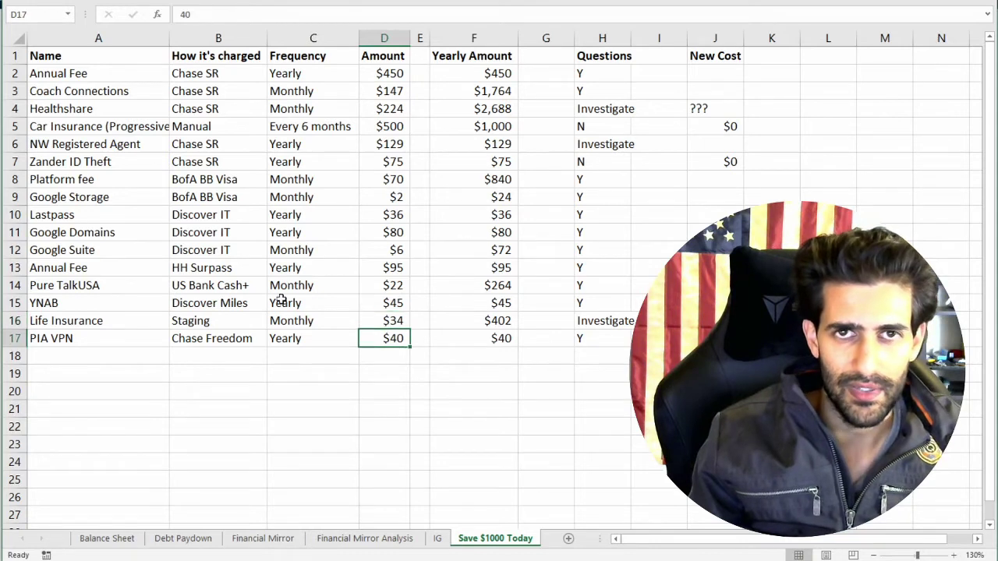
Switch to the article in the browser and read the advice on cancelling unused subscriptions.
key("alt+Tab")
scroll(152, 227, "down", 4)
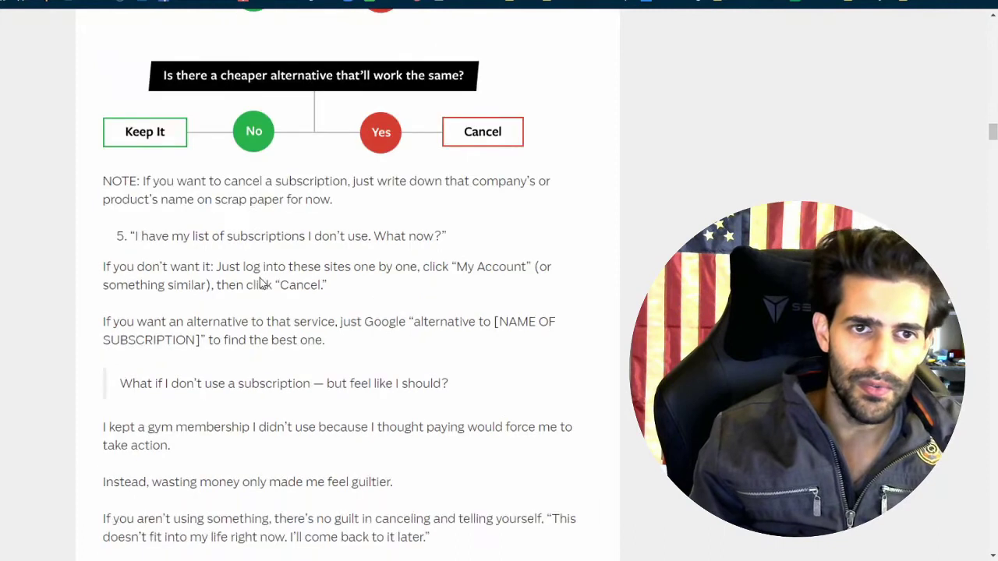
scroll(265, 273, "down", 1)
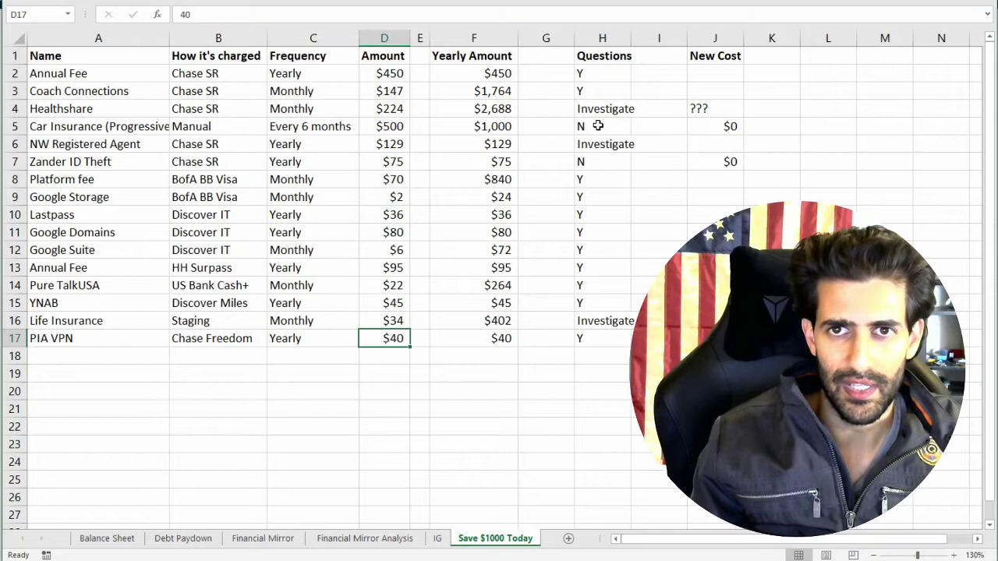
Return to the expense workbook in Excel and review the N-rated Car Insurance and Zander ID Theft rows.
left_click(600, 125)
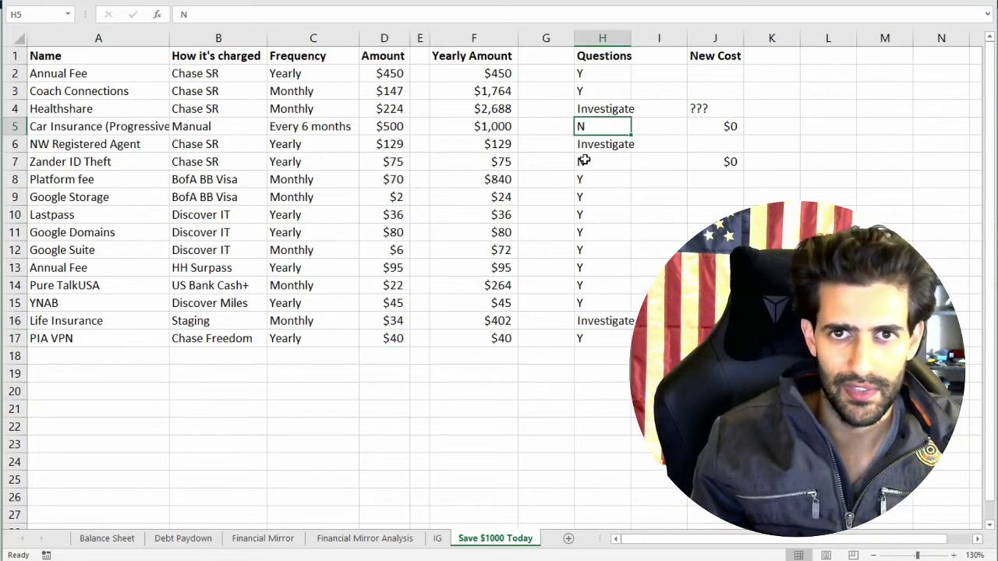
left_click_drag(592, 162, 121, 160)
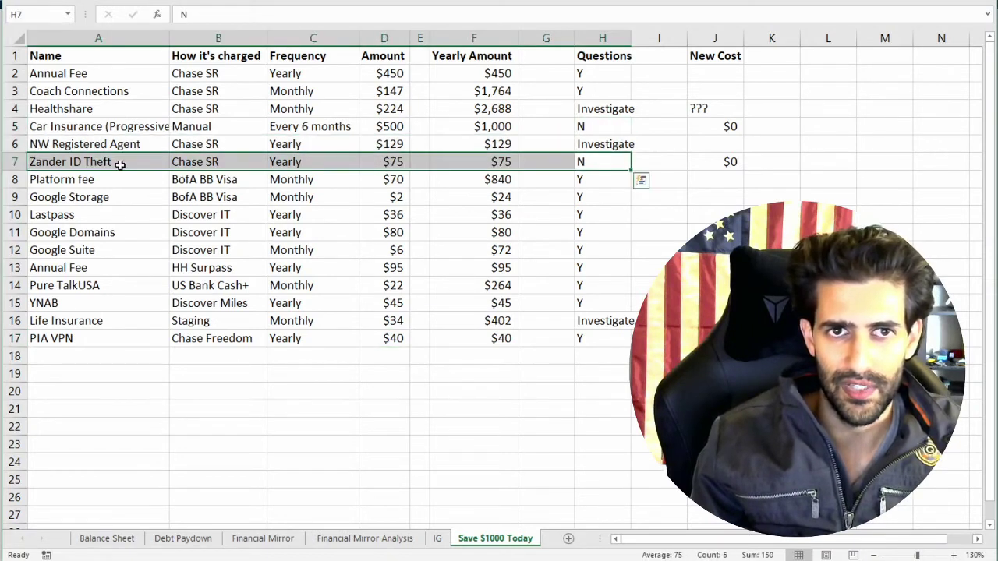
left_click(610, 164)
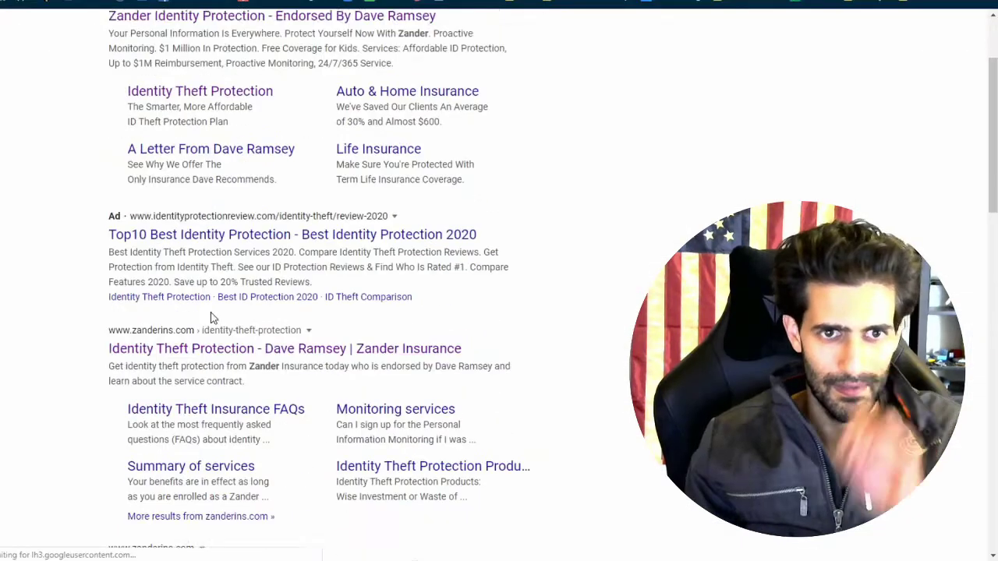
Open Zander's identity theft protection site from the browser search results, log in to the membership account and dismiss the save-password offer.
left_click(198, 348)
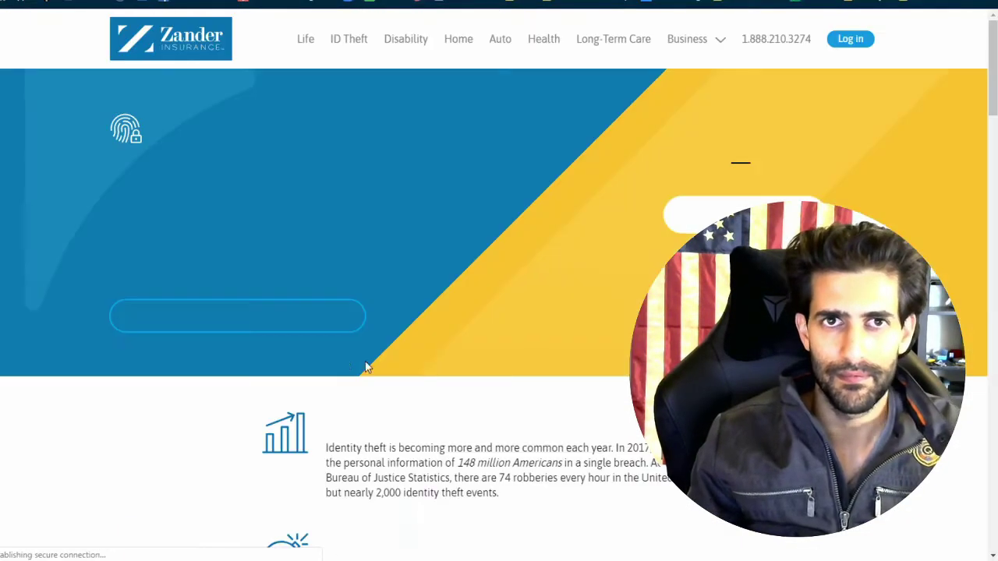
left_click(850, 39)
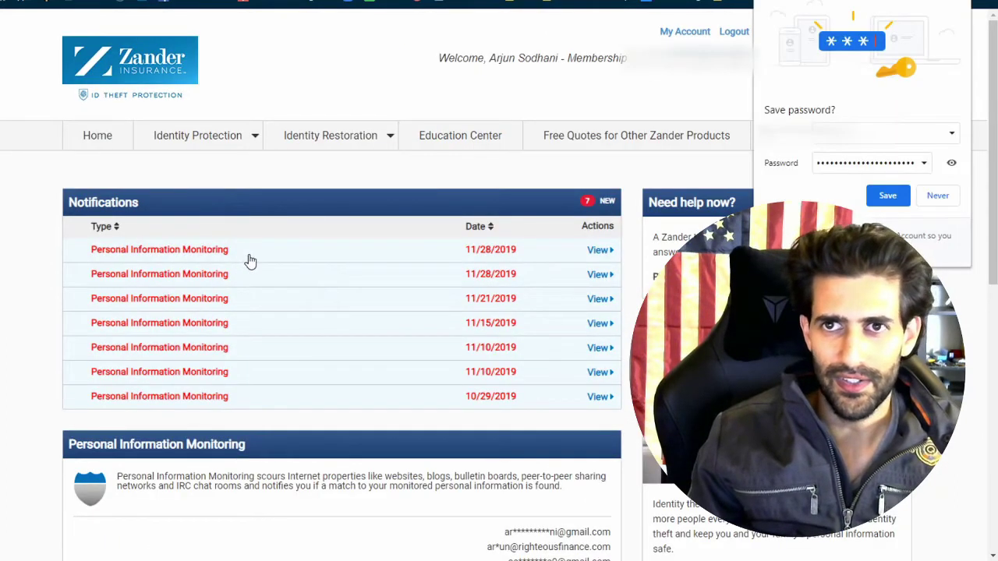
left_click(195, 256)
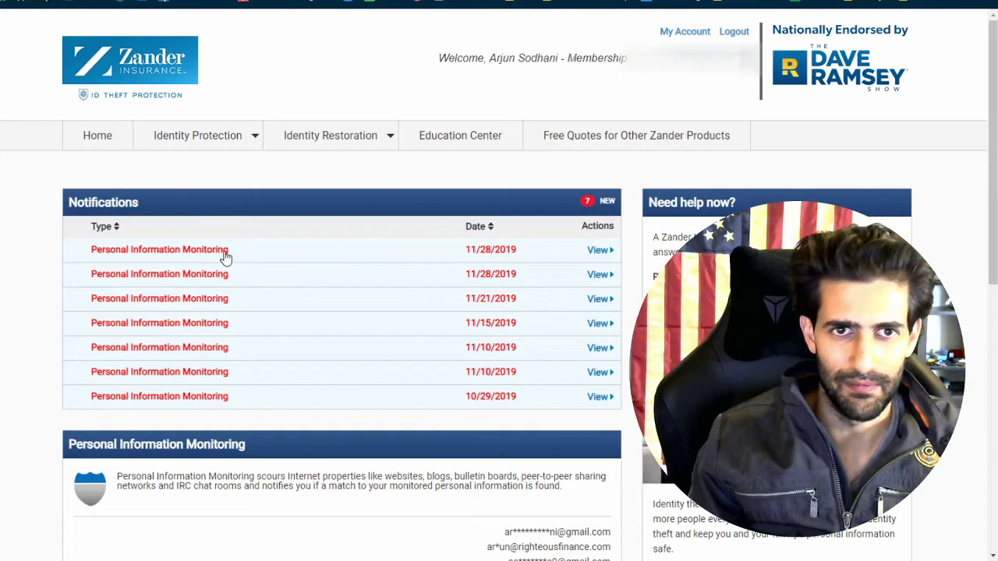
Look over the membership notifications and open the Personal Information Monitoring page under Identity Protection.
scroll(487, 305, "down", 1)
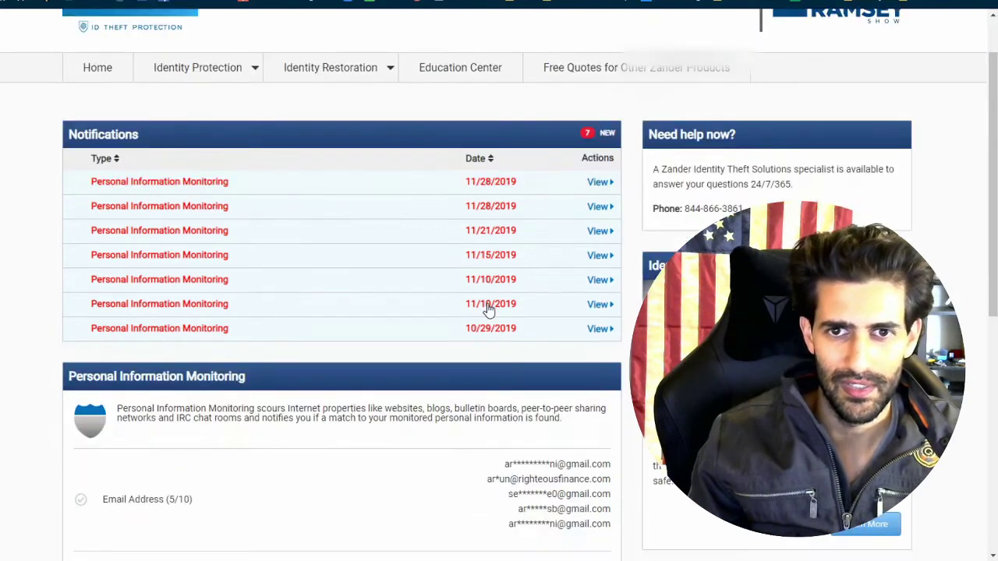
scroll(485, 309, "up", 1)
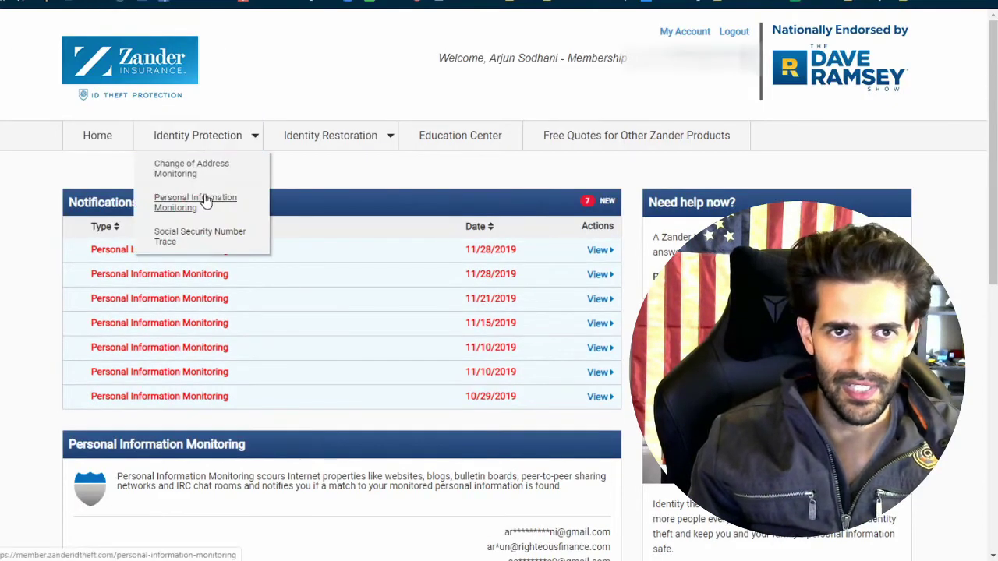
mouse_move(160, 152)
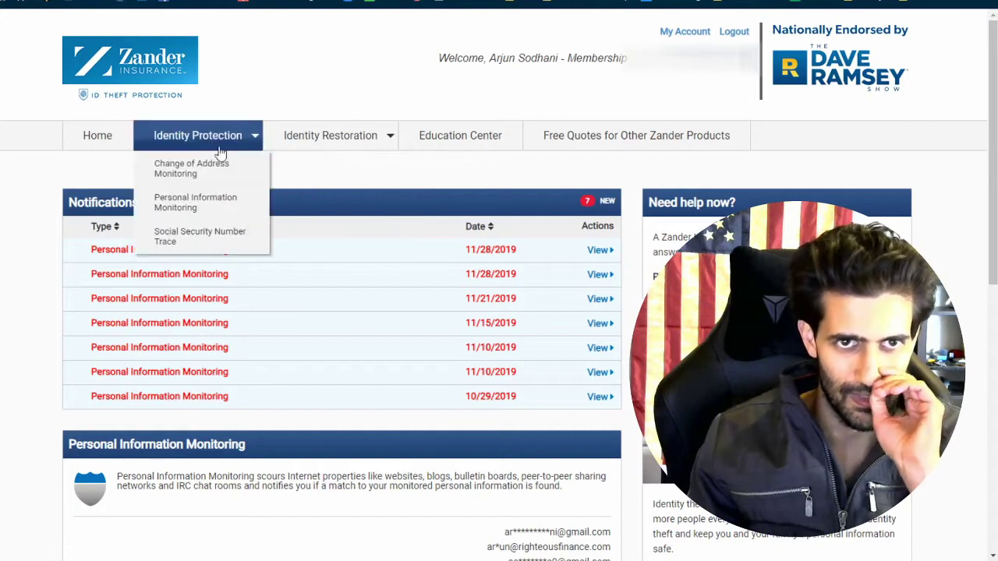
left_click(210, 204)
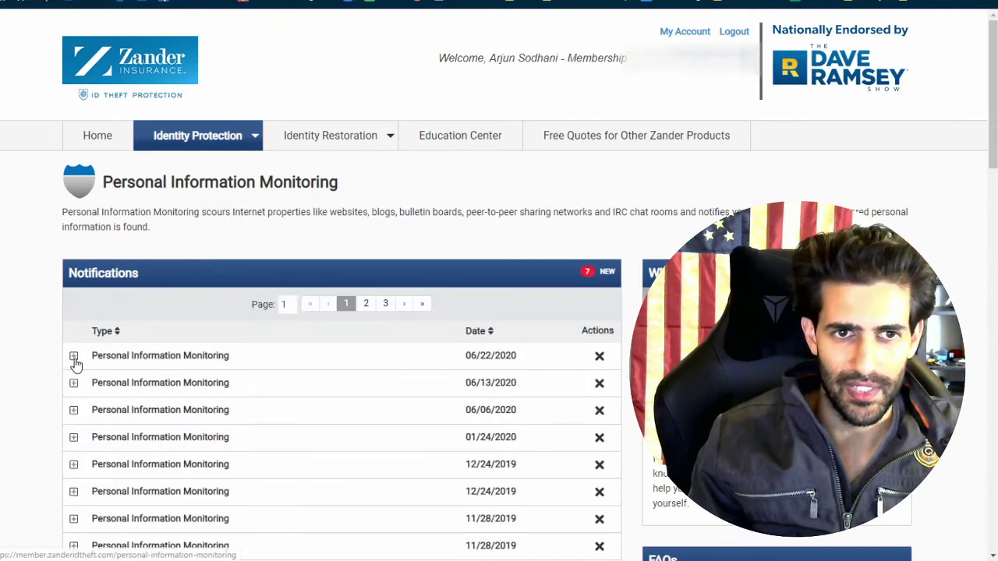
Expand the 06/22/2020 monitoring notification and examine the compromised email address, the masked password and the recommended actions.
left_click(73, 356)
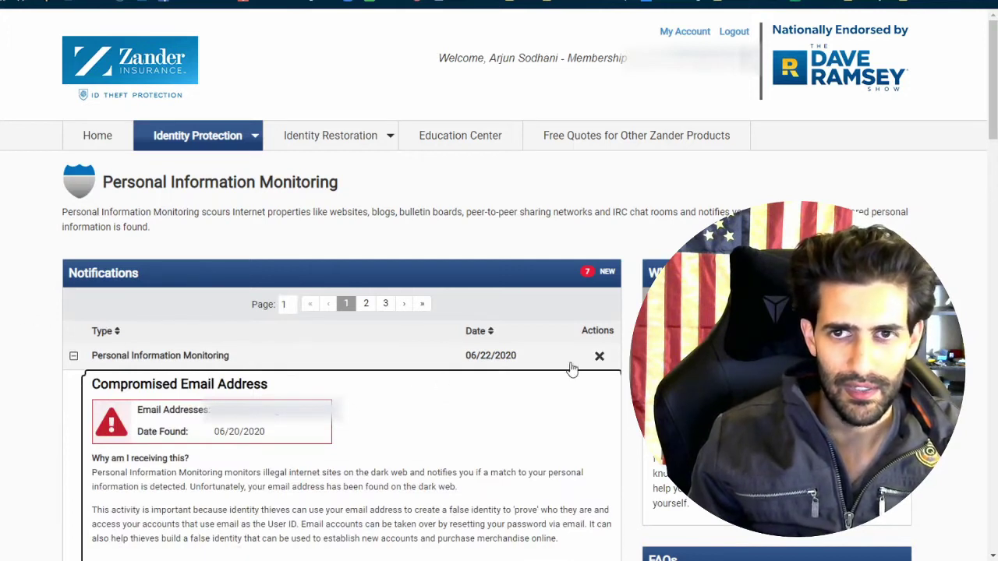
scroll(927, 183, "down", 3)
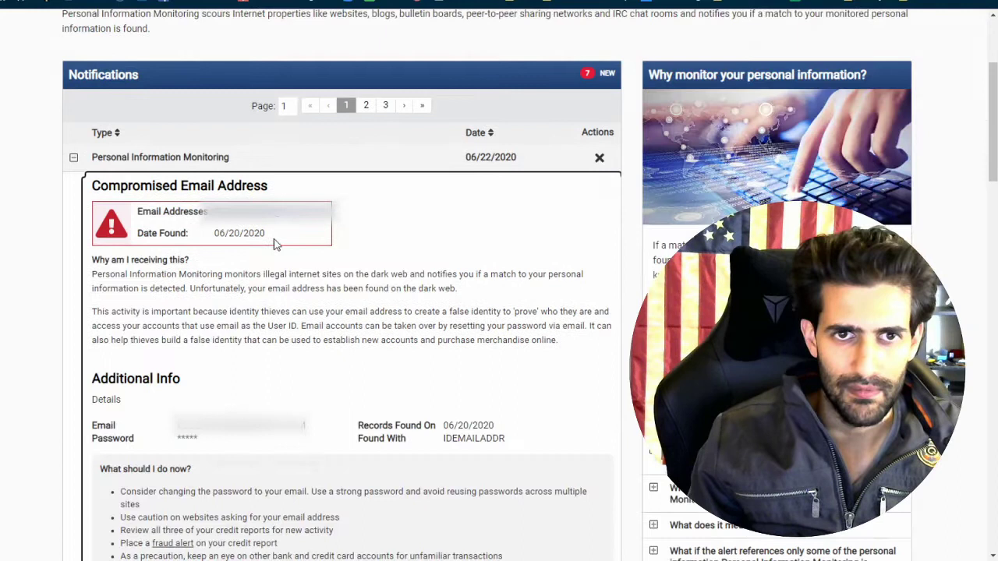
left_click_drag(215, 211, 328, 213)
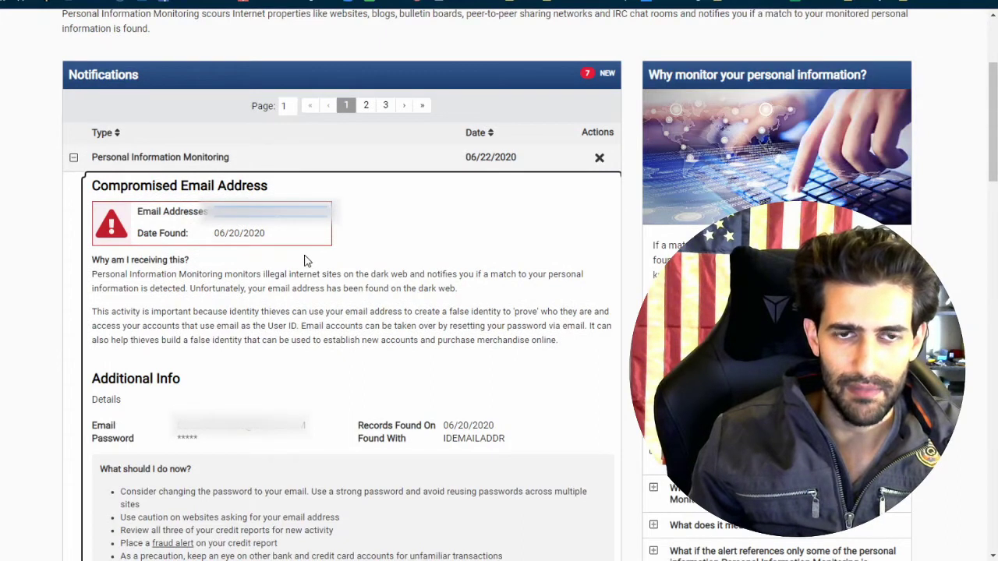
left_click(179, 441)
left_click_drag(178, 440, 200, 441)
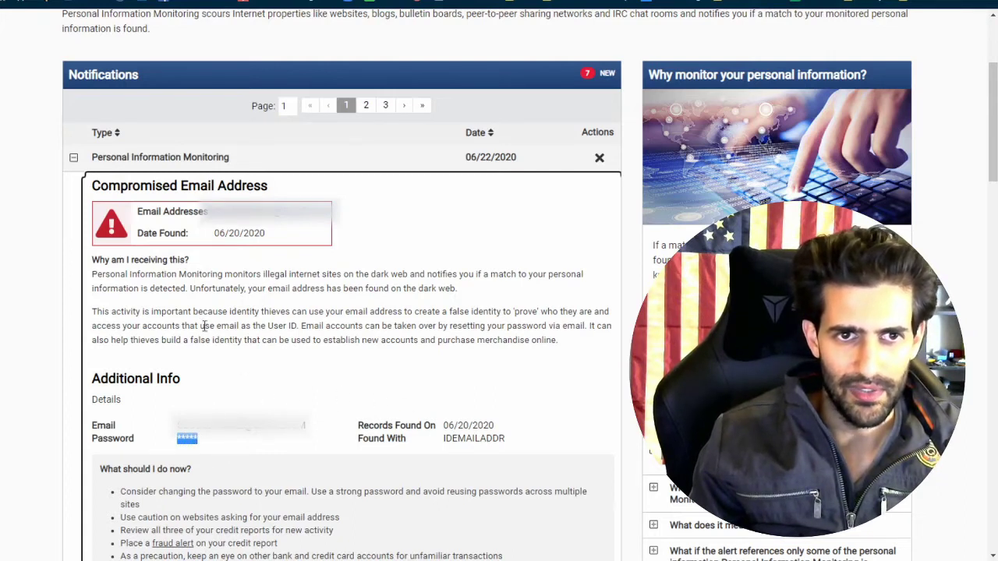
scroll(250, 398, "down", 4)
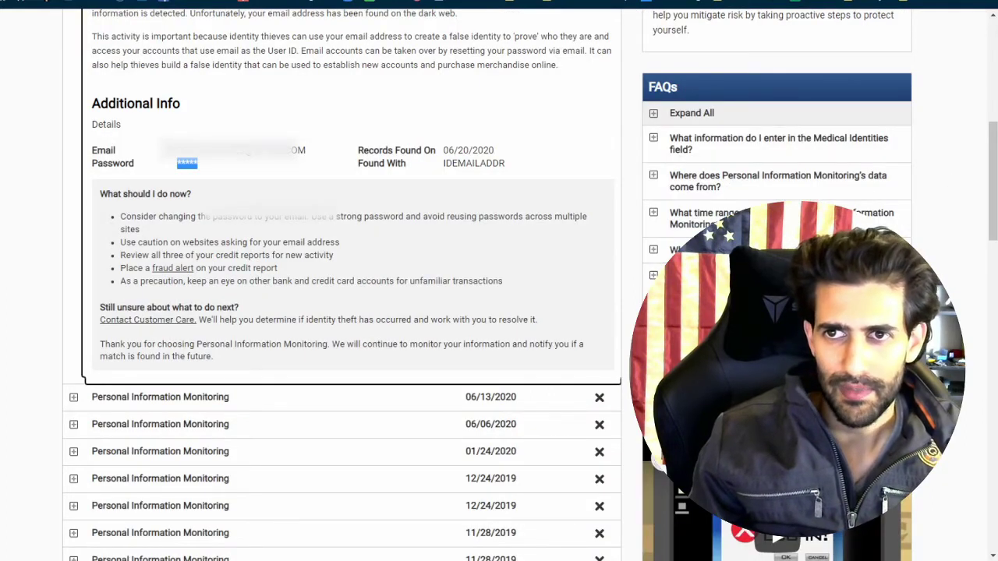
scroll(318, 139, "up", 1)
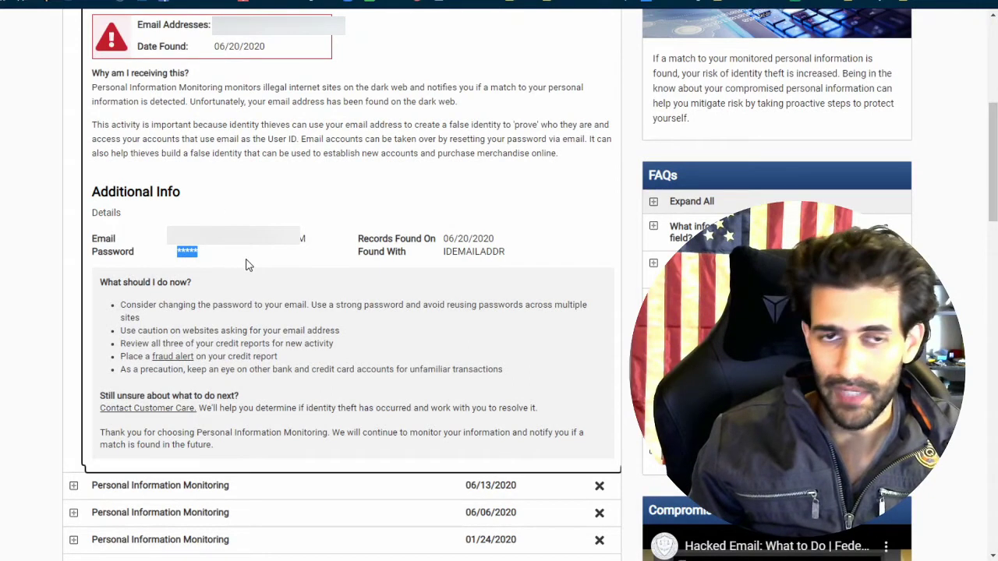
scroll(250, 269, "up", 1)
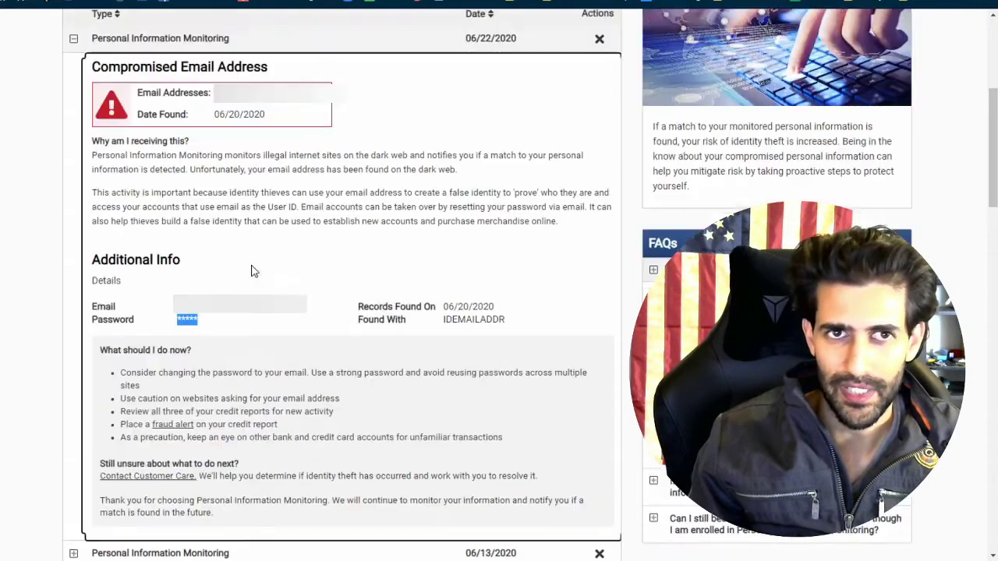
Compare the masked passwords in the 06/13/2020 and 06/22/2020 notifications, and collapse both alerts.
left_click(154, 43)
left_click(134, 67)
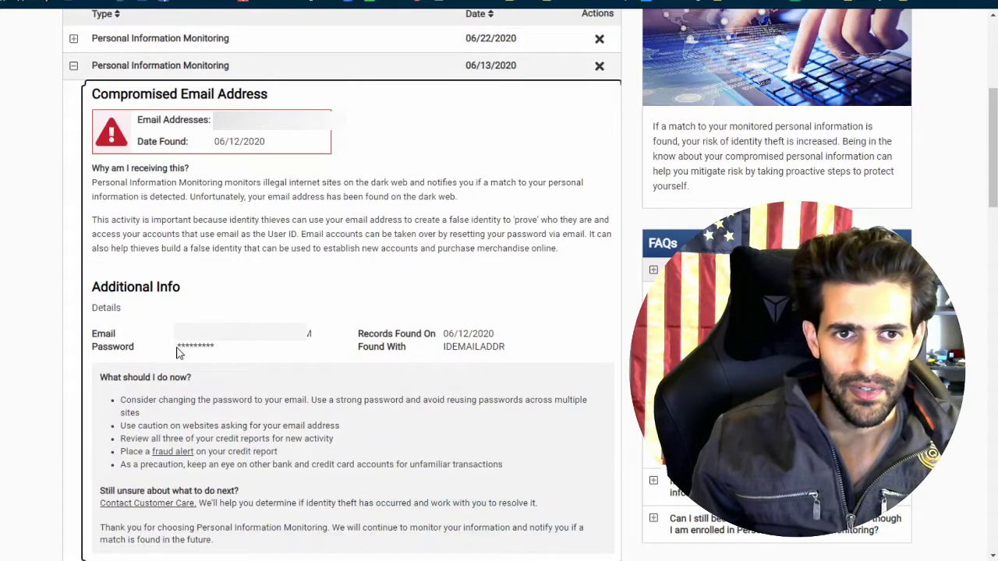
left_click_drag(185, 348, 198, 351)
left_click(175, 37)
left_click_drag(197, 320, 178, 325)
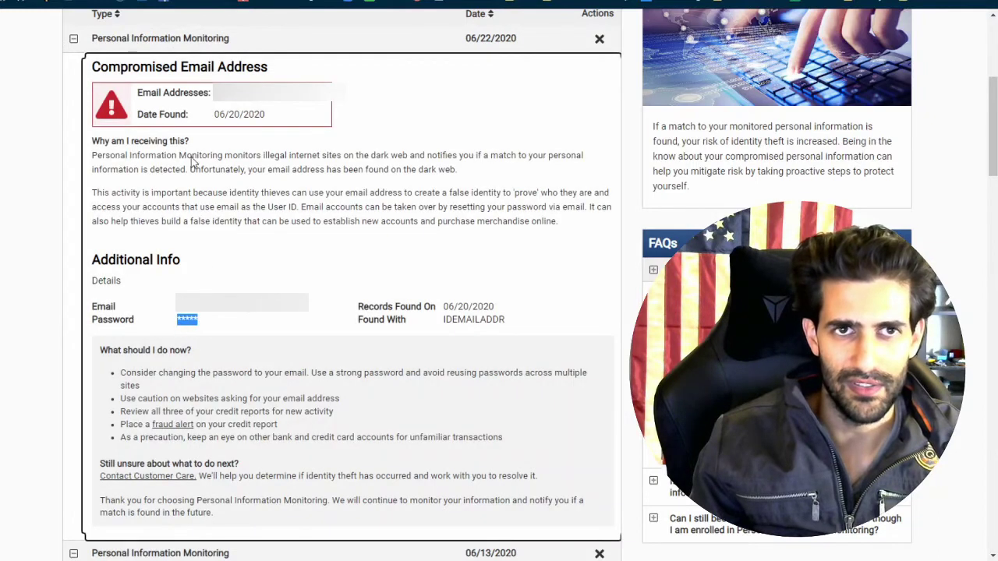
left_click(143, 38)
left_click_drag(178, 347, 209, 347)
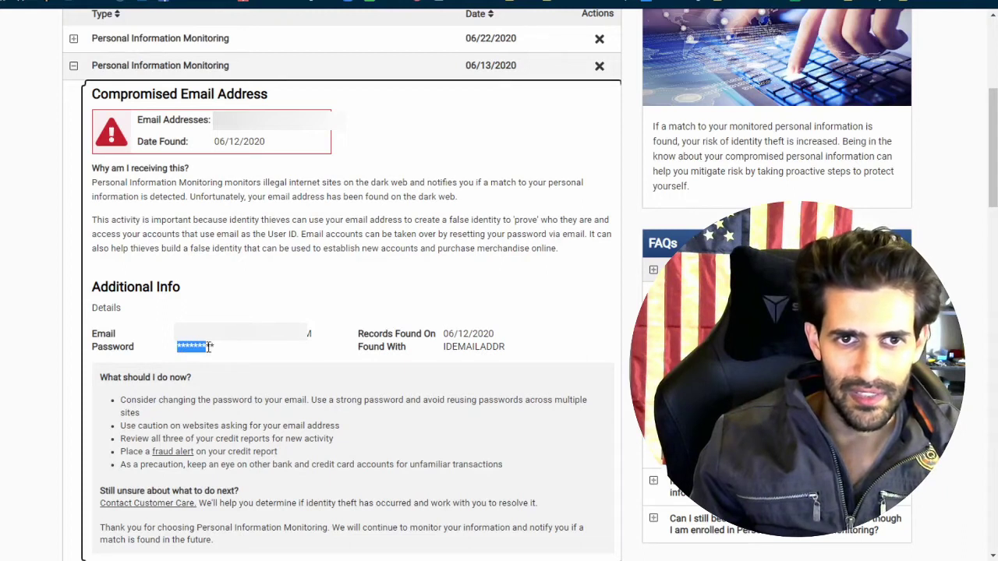
left_click(215, 349)
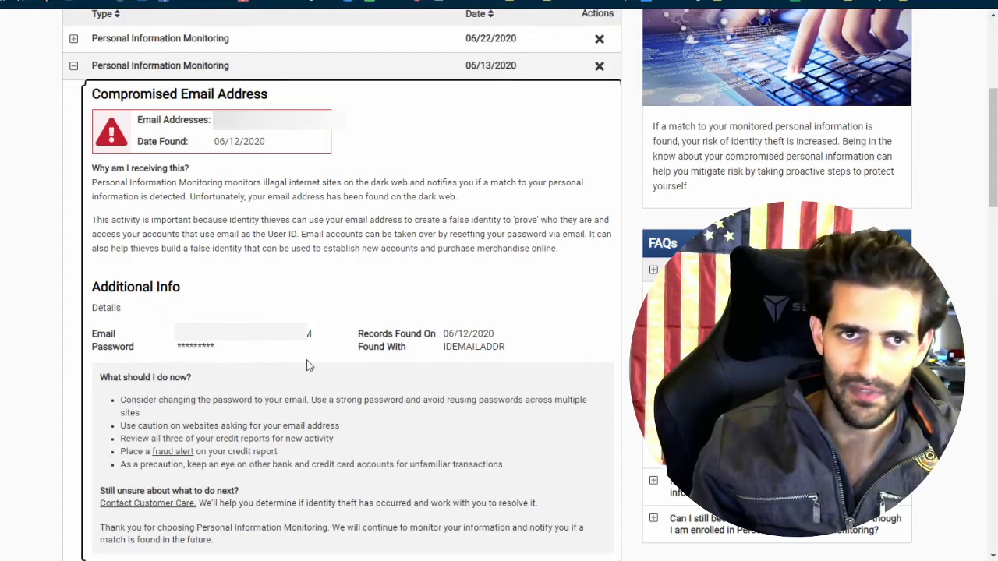
left_click(177, 66)
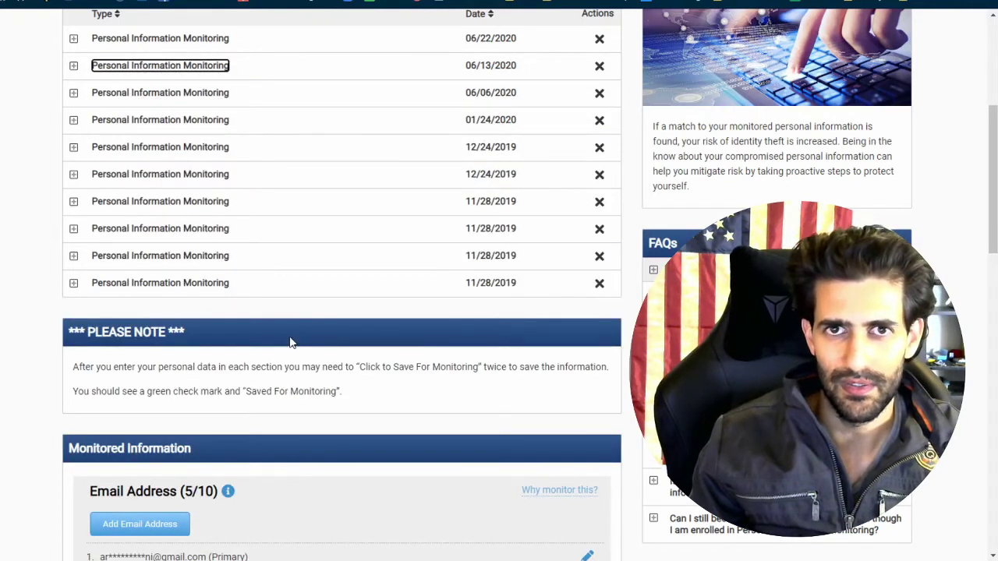
Check the services offered under Identity Restoration, including Wallet Protection.
scroll(290, 341, "up", 5)
mouse_move(319, 138)
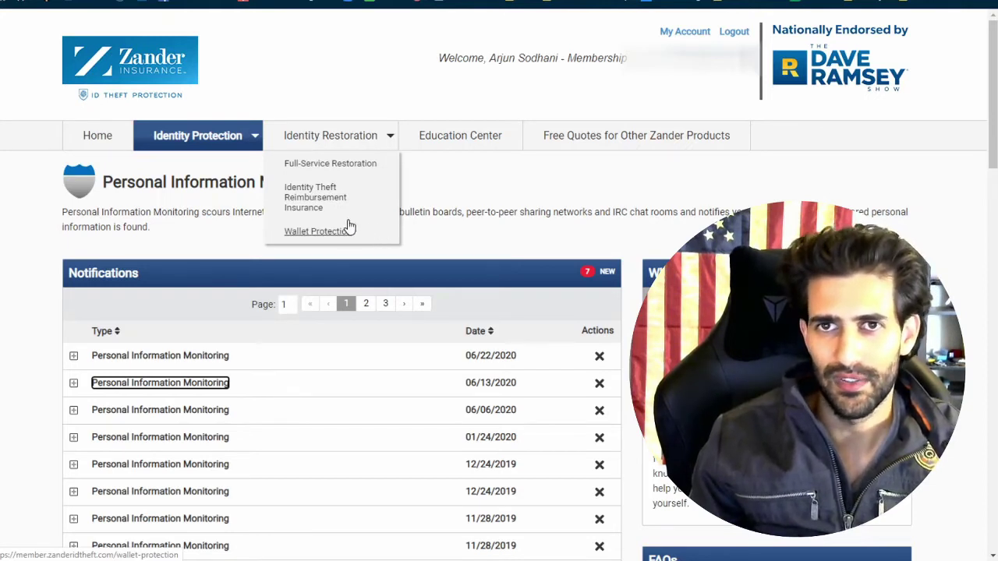
left_click(348, 228)
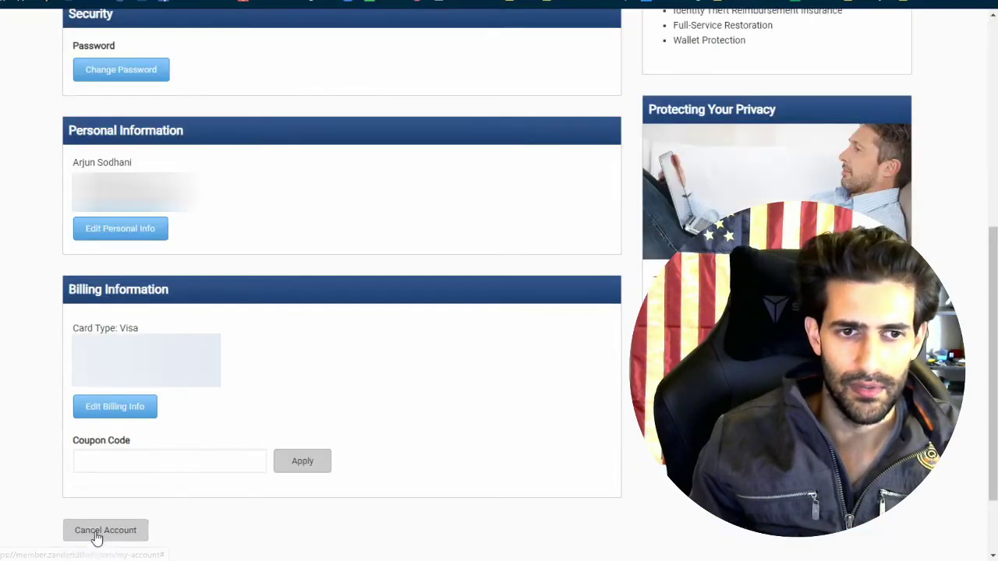
Start the cancellation of the Zander account from its account page, and check the Zander ID Theft row in the Excel expense workbook.
left_click(96, 537)
left_click(509, 211)
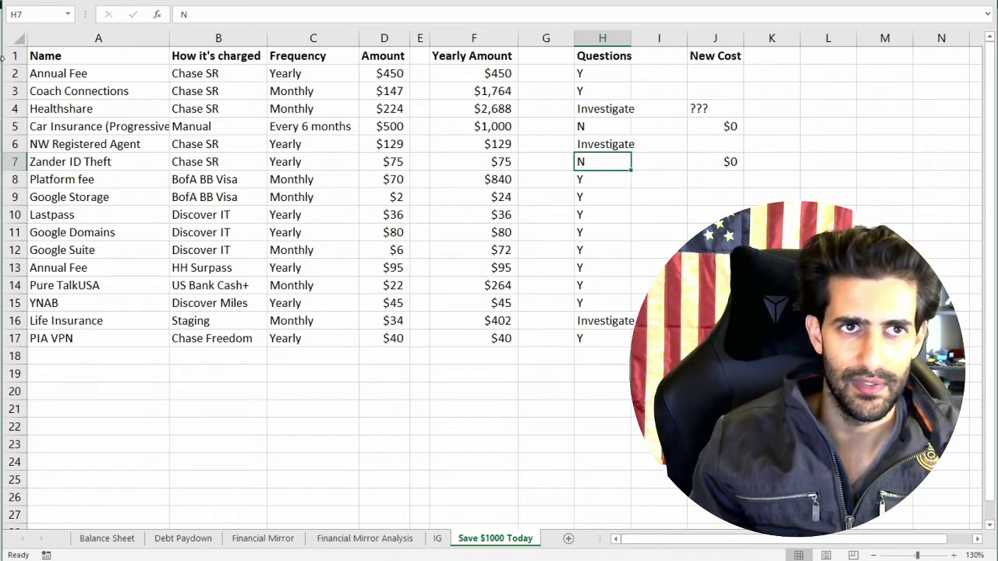
left_click(715, 153)
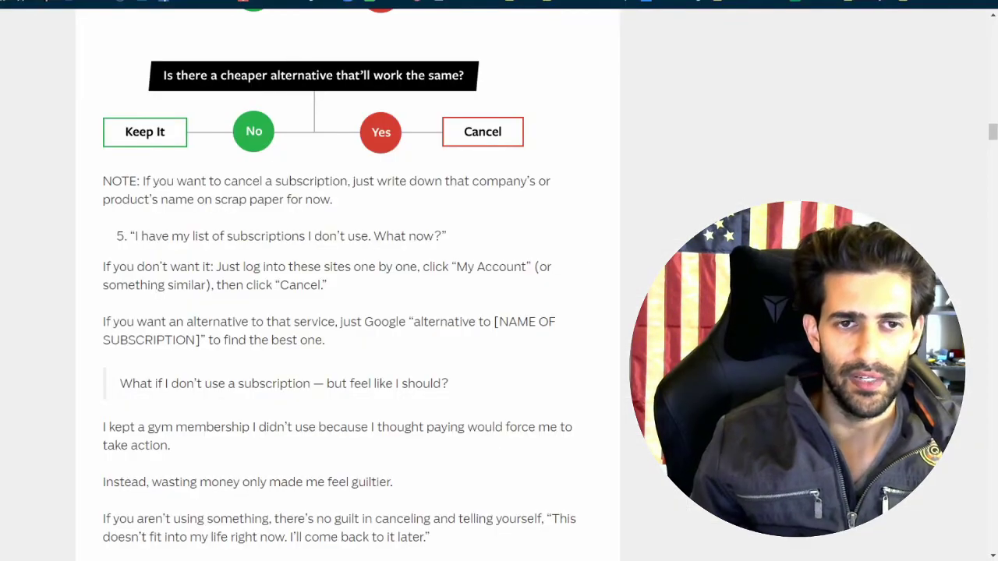
Switch to the article in the browser and read the advice on subscriptions that go unused, down to the cable, internet and banking section.
scroll(116, 318, "down", 1)
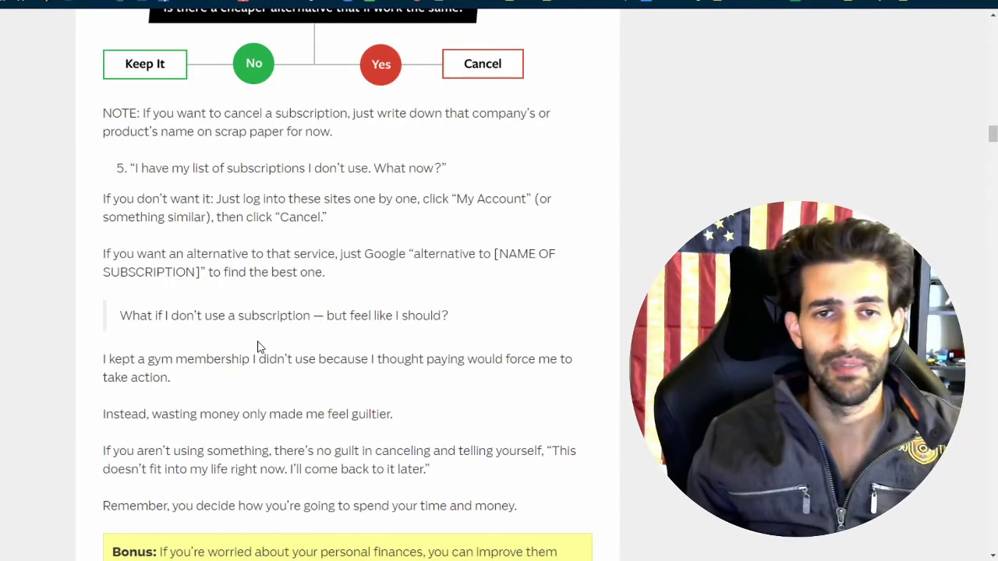
scroll(258, 346, "down", 1)
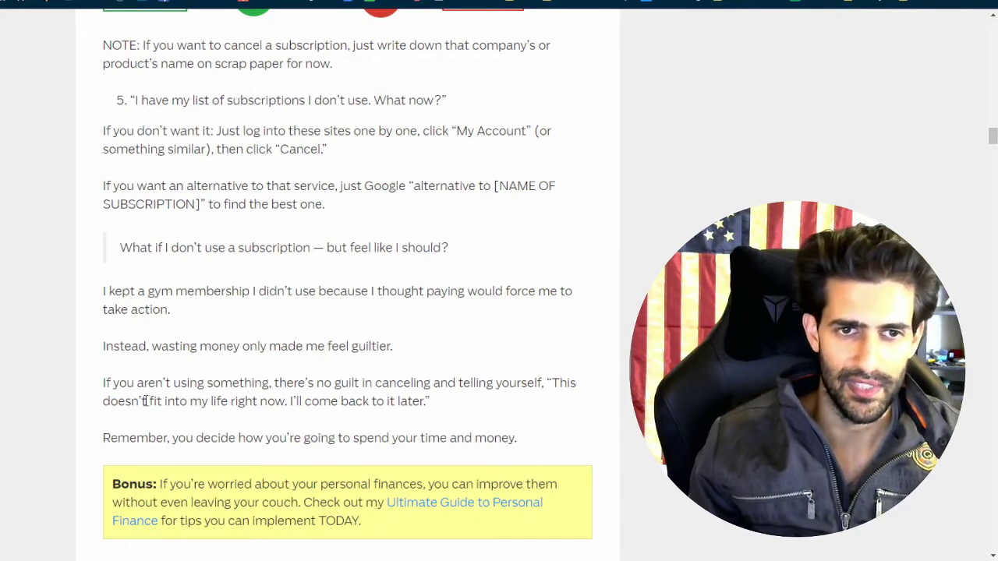
scroll(250, 401, "down", 6)
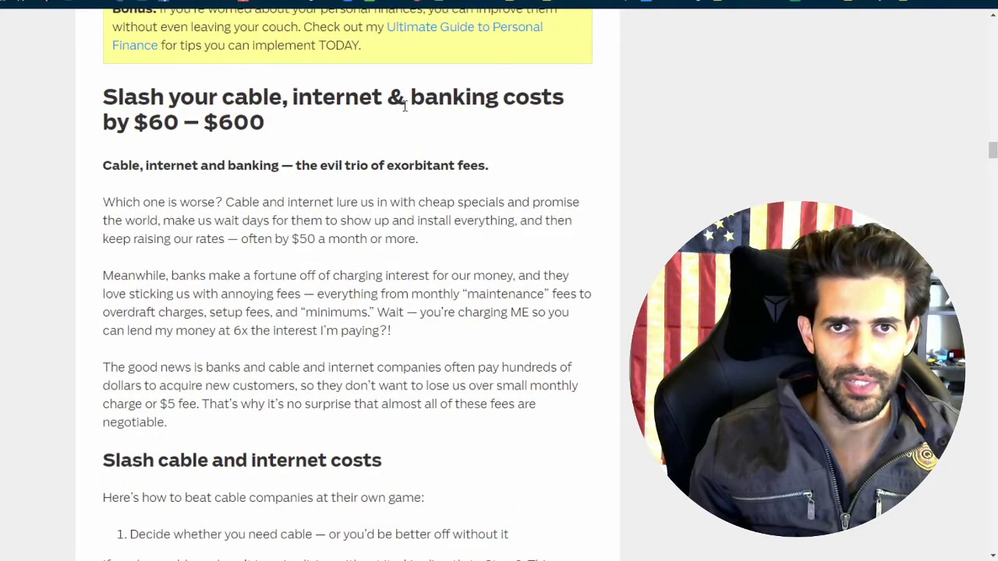
scroll(157, 328, "down", 2)
scroll(238, 322, "up", 2)
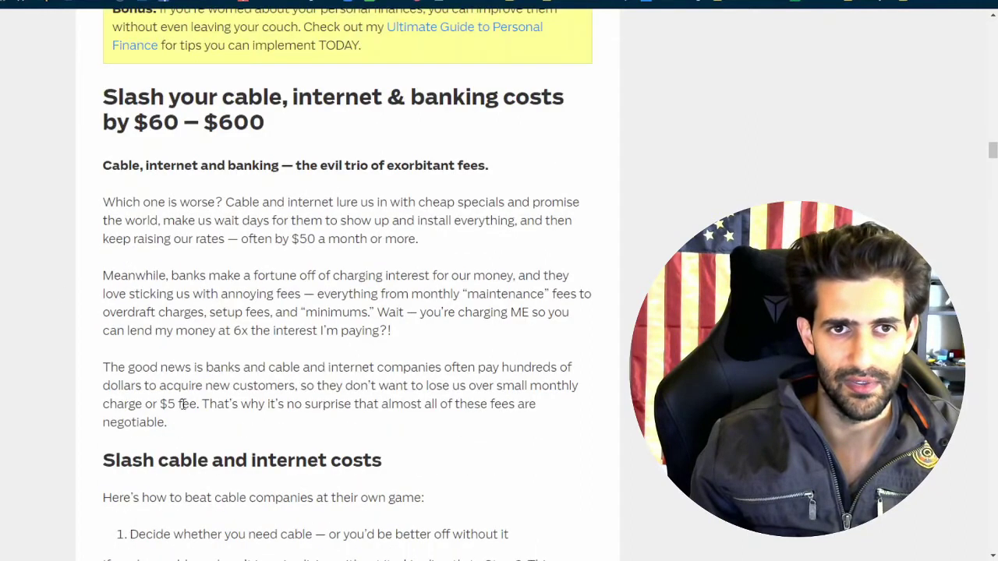
Read the article's steps for slashing cable and internet costs, including plan comparison, the negotiation script and replacing a rented modem.
left_click_drag(166, 466, 197, 464)
scroll(192, 463, "down", 9)
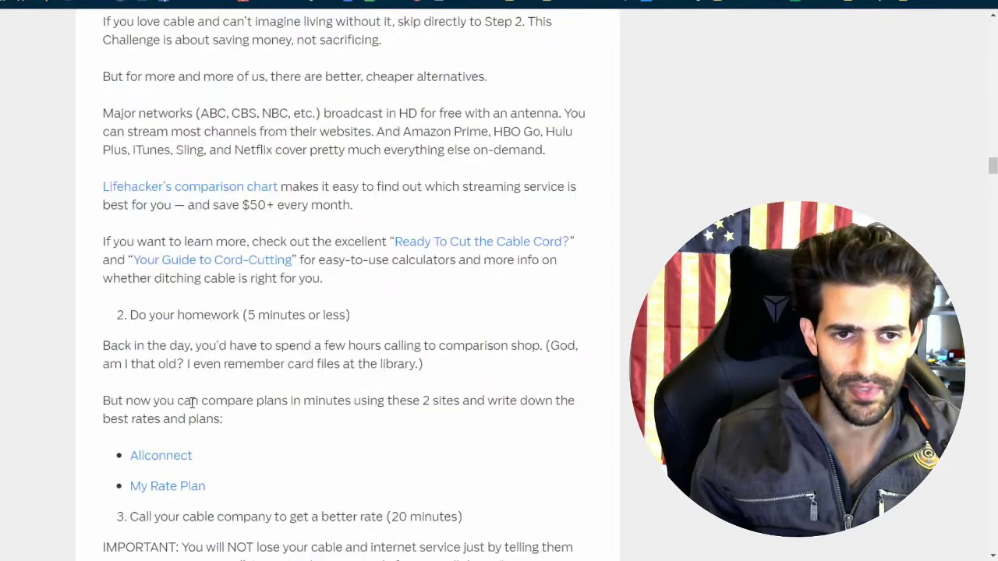
scroll(195, 402, "down", 8)
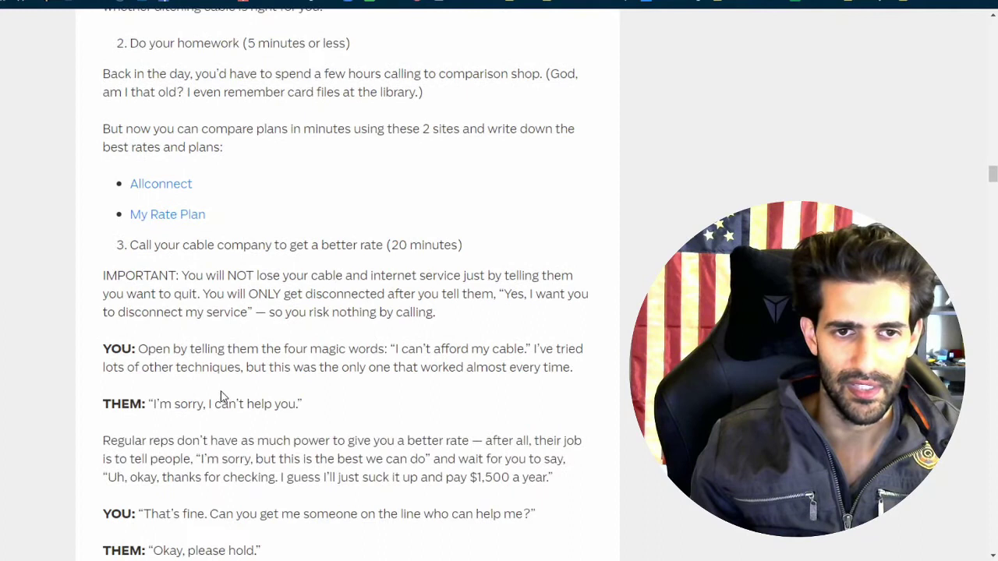
scroll(234, 413, "down", 15)
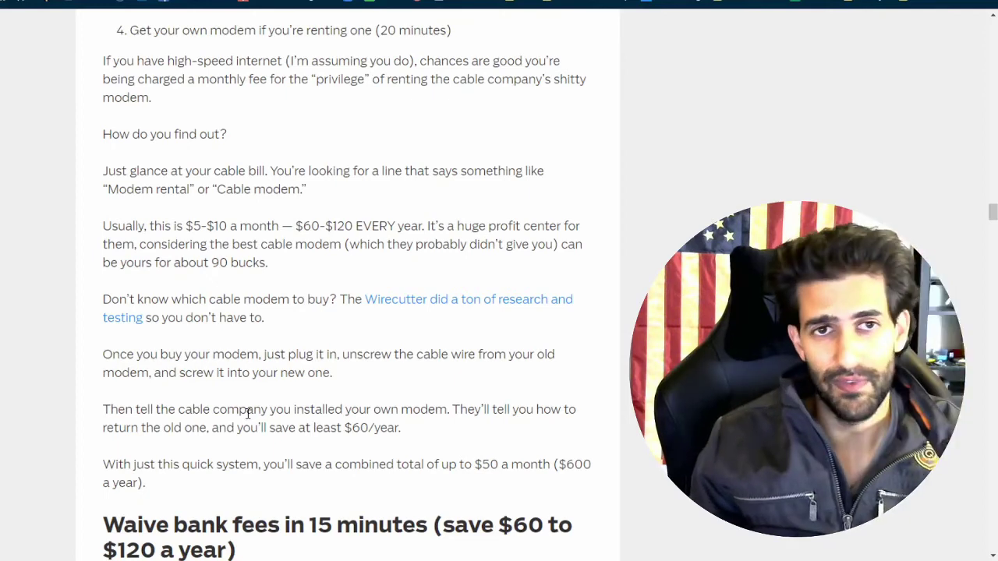
scroll(127, 314, "up", 10)
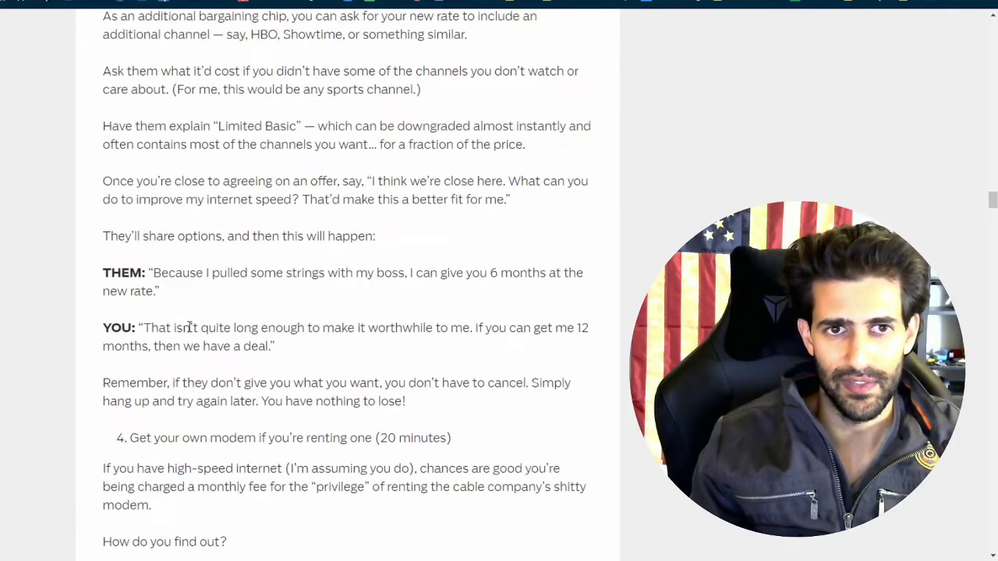
scroll(347, 308, "up", 6)
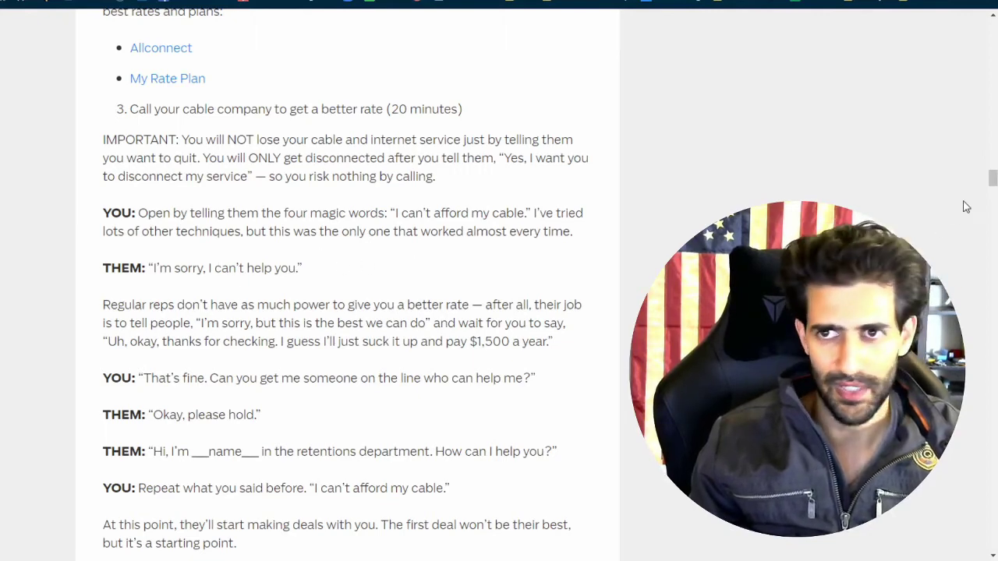
Read the article's section on waiving bank fees, covering the call script, phrases to avoid and the call-tracking template.
scroll(686, 214, "down", 15)
scroll(332, 292, "down", 4)
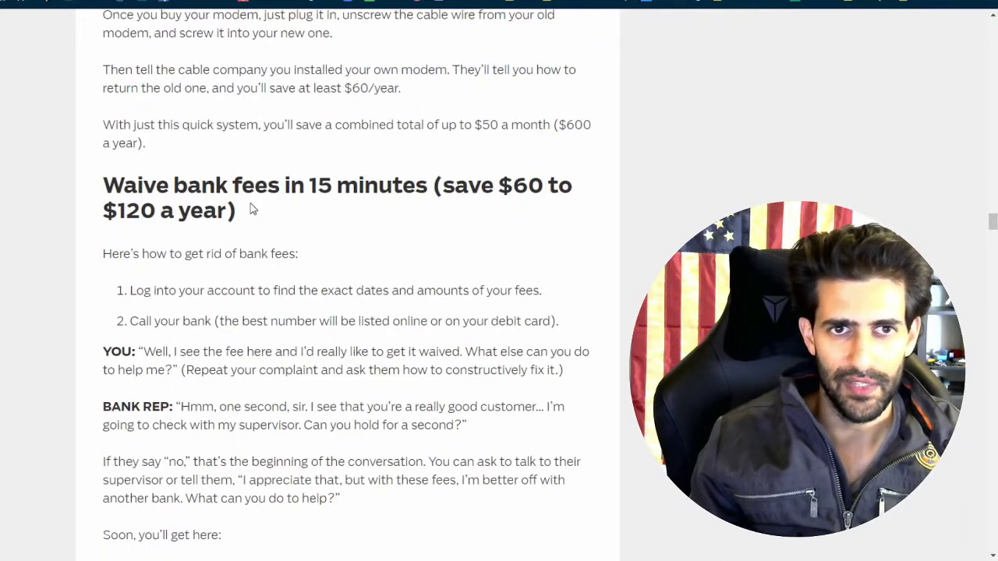
scroll(176, 261, "down", 1)
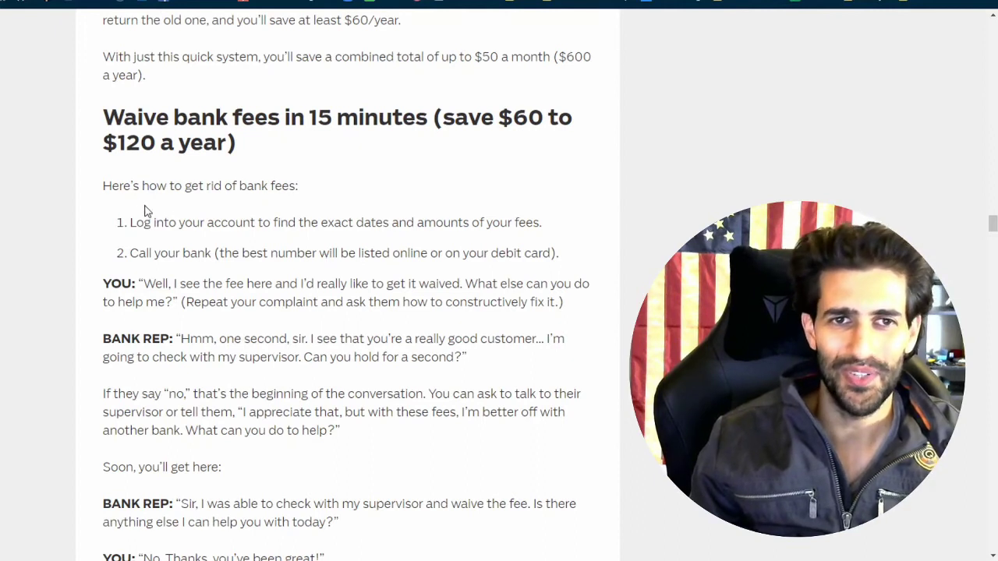
left_click_drag(152, 223, 439, 254)
left_click(463, 245)
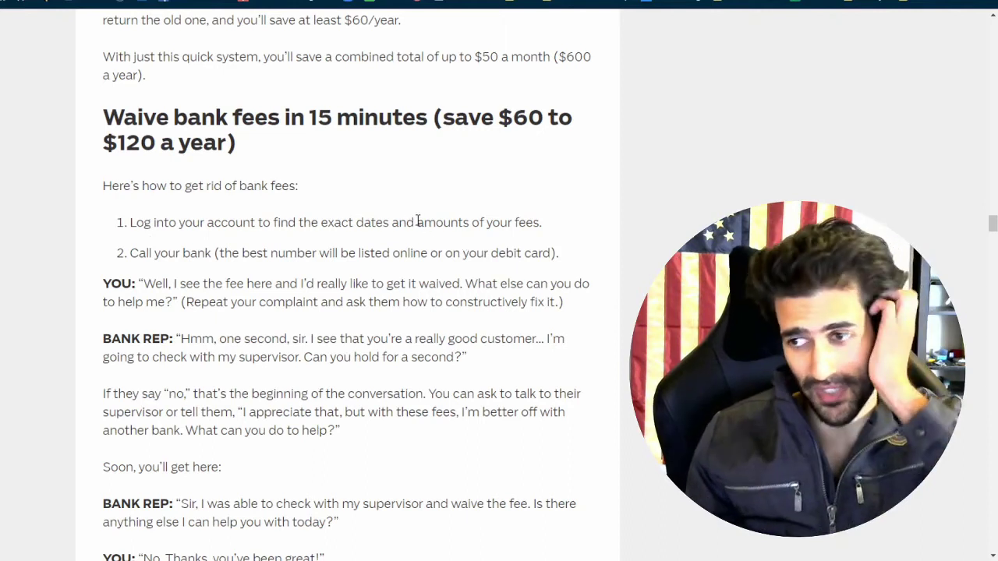
scroll(419, 221, "down", 1)
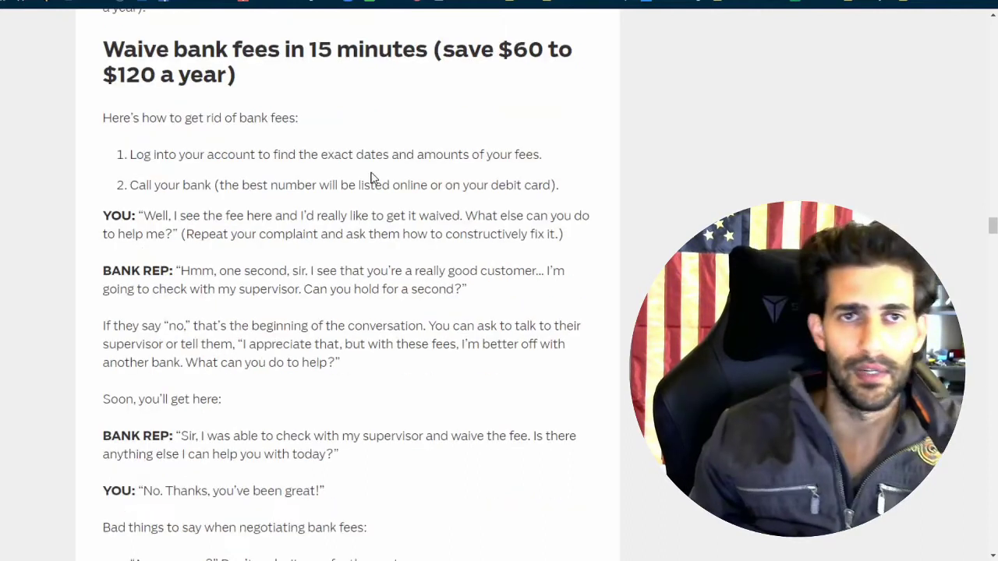
scroll(372, 179, "down", 1)
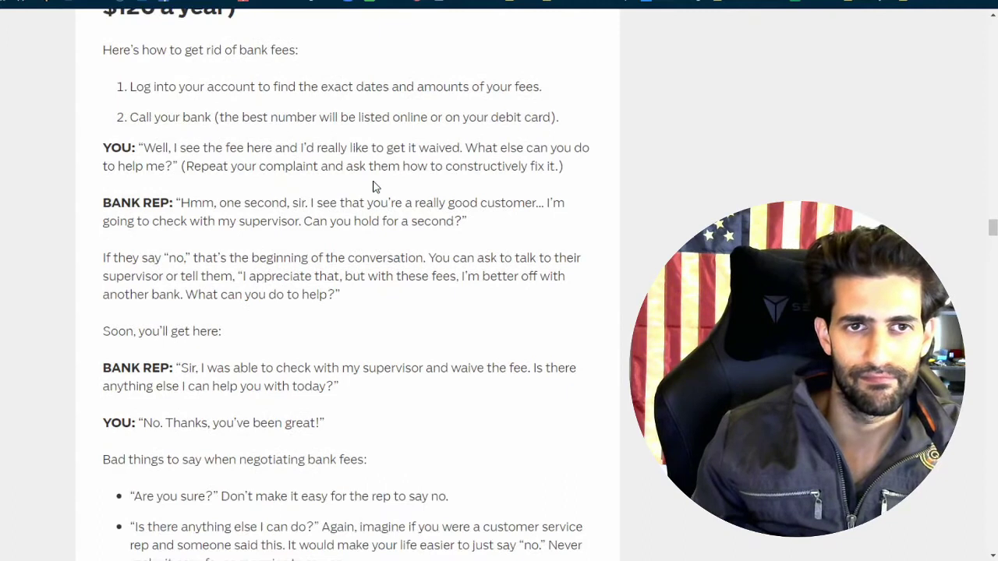
scroll(373, 187, "down", 2)
scroll(371, 195, "down", 2)
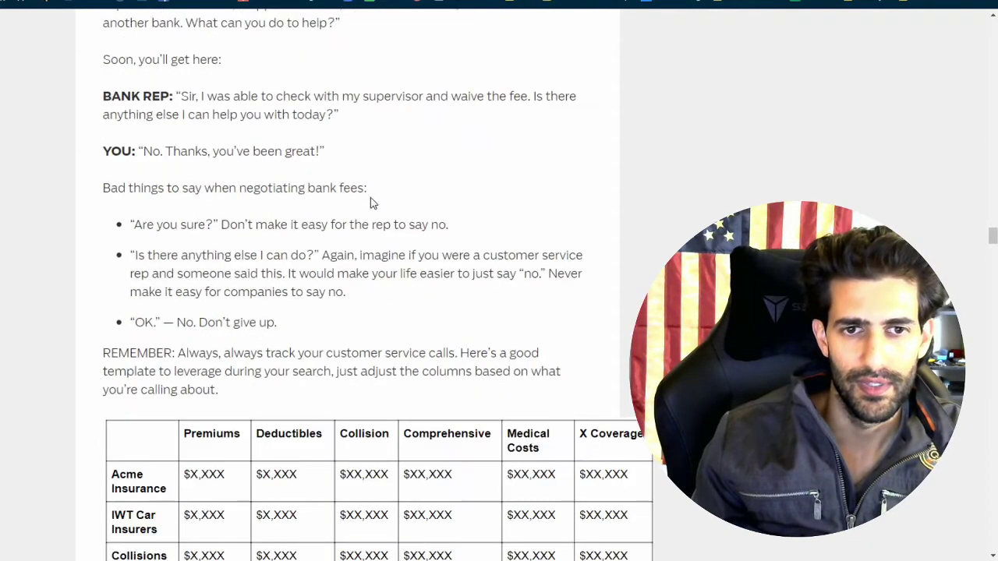
Finish reading the bank-fee phrases to avoid and call-tracking template, and read the introduction to cutting the cell phone bill.
scroll(372, 201, "down", 1)
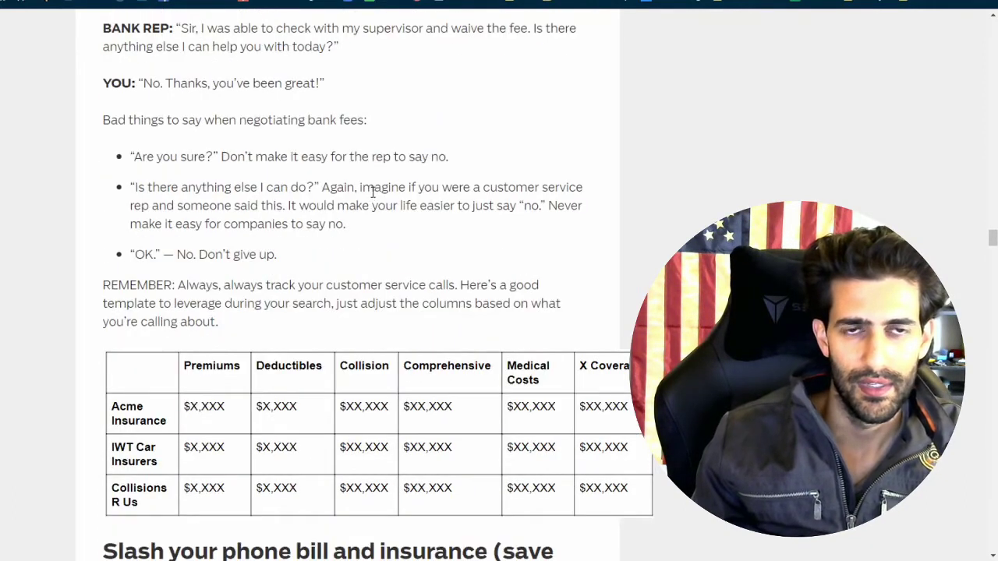
scroll(373, 190, "down", 1)
scroll(373, 193, "down", 2)
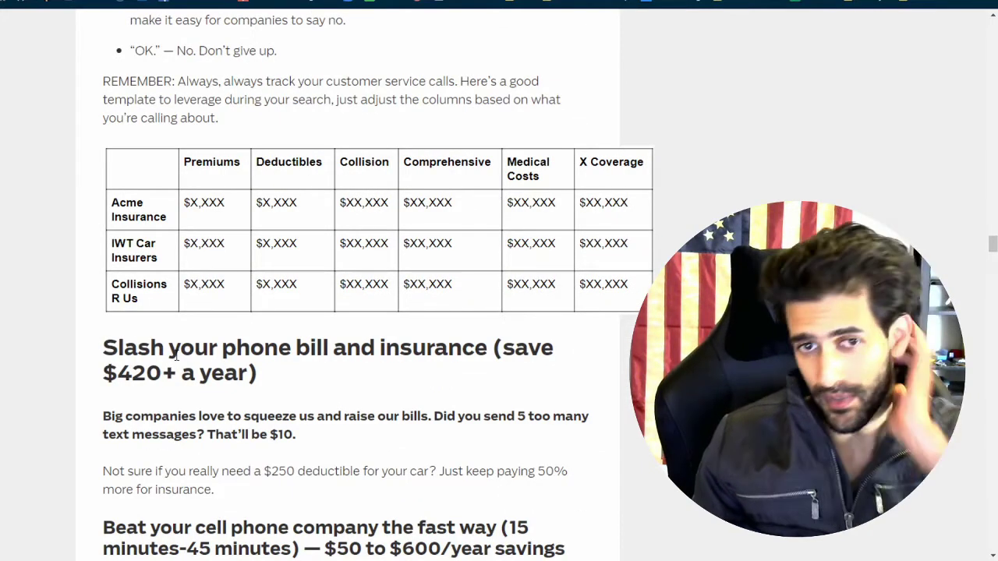
scroll(218, 323, "down", 2)
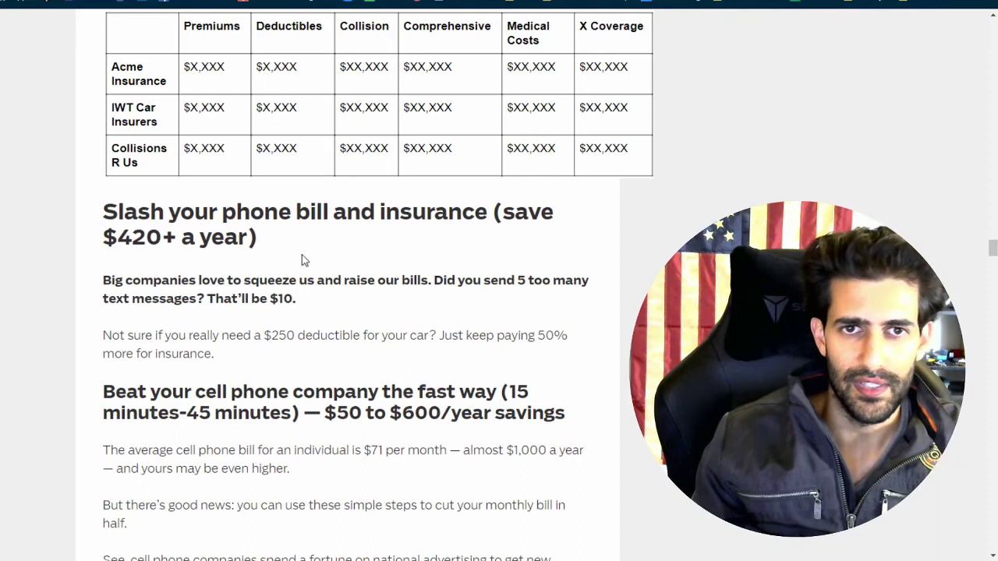
scroll(218, 285, "down", 3)
scroll(232, 303, "down", 3)
scroll(211, 93, "down", 2)
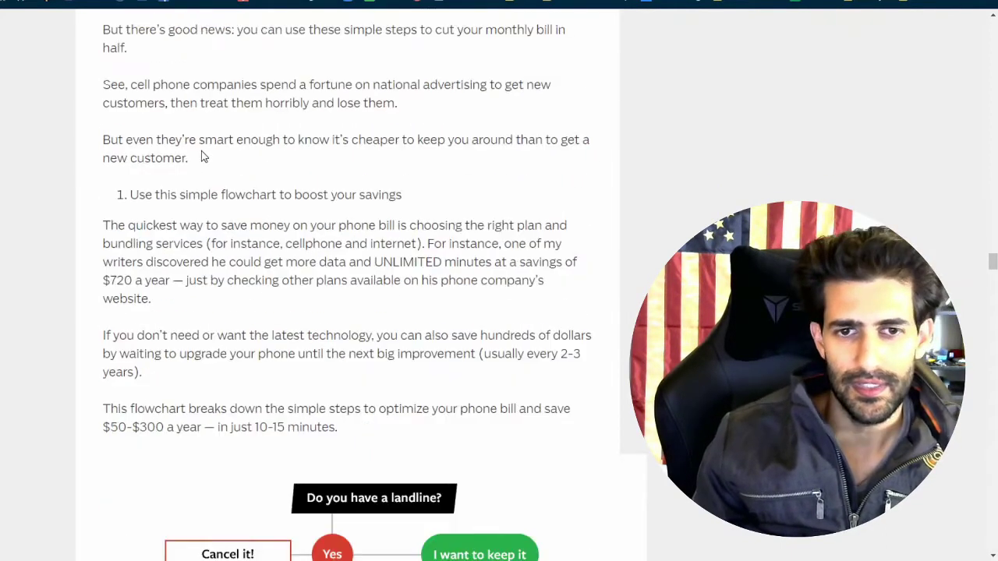
Read the phone bill flowchart on landlines, minutes and data use, phone upgrades, and bundling cable or internet.
scroll(202, 154, "down", 5)
scroll(179, 177, "down", 2)
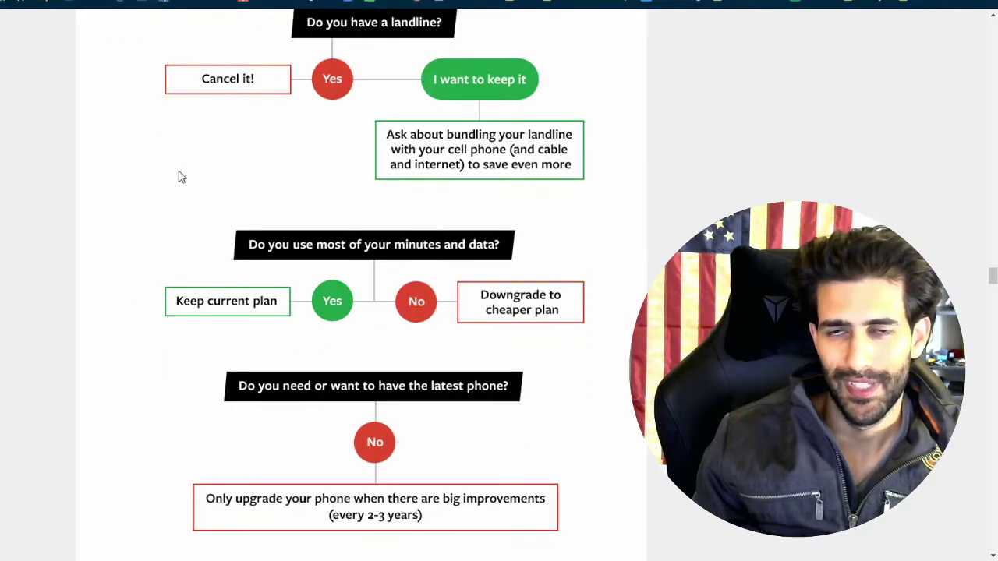
scroll(178, 177, "down", 1)
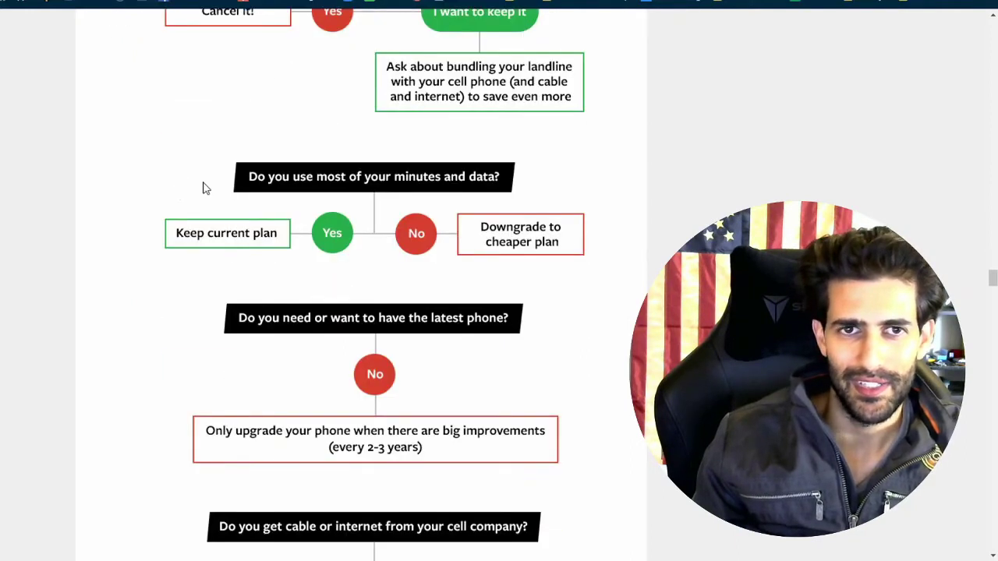
scroll(258, 183, "down", 1)
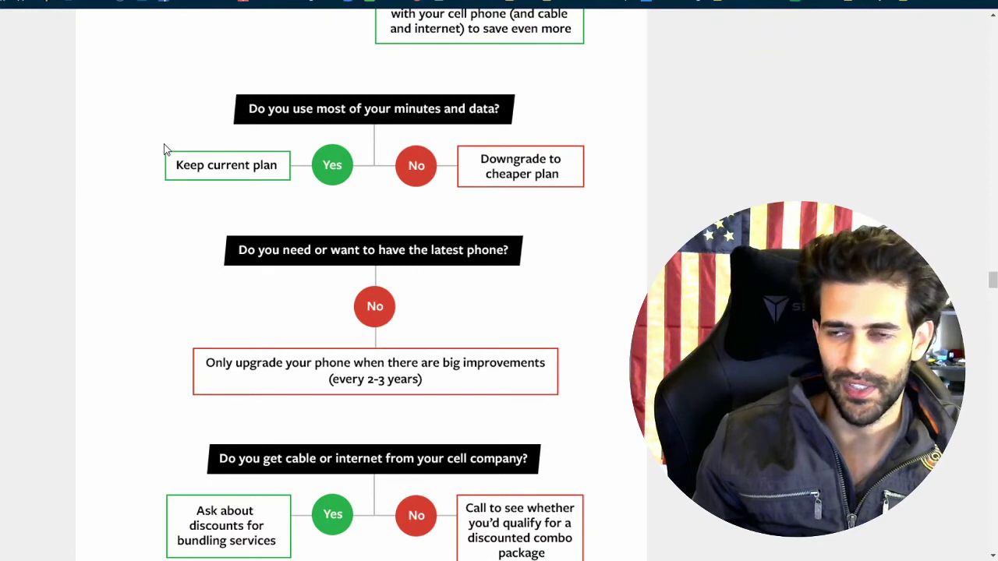
scroll(164, 150, "down", 1)
scroll(165, 150, "down", 4)
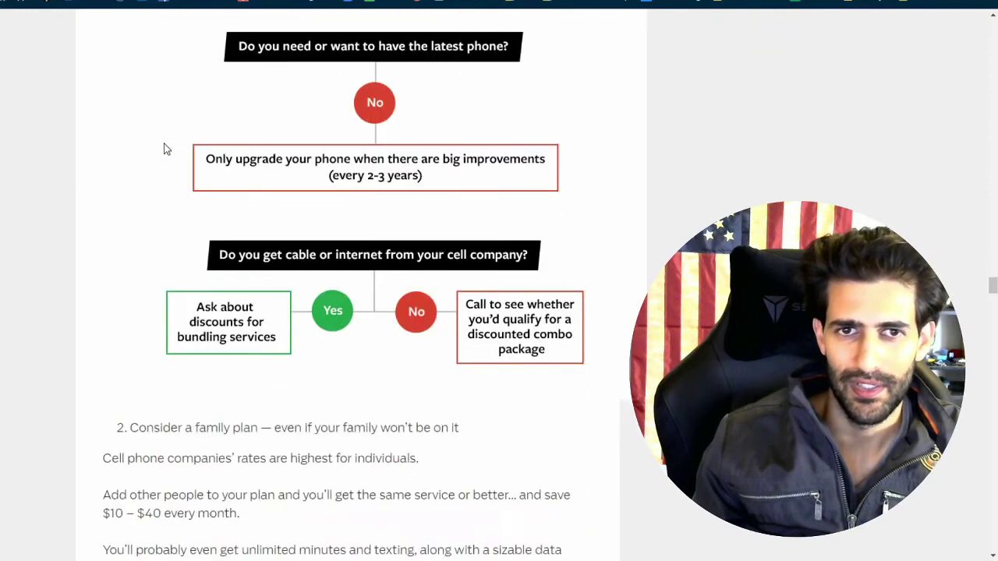
Read the advice on considering a family plan, highlighting its heading and the line about individual rates.
scroll(164, 149, "down", 2)
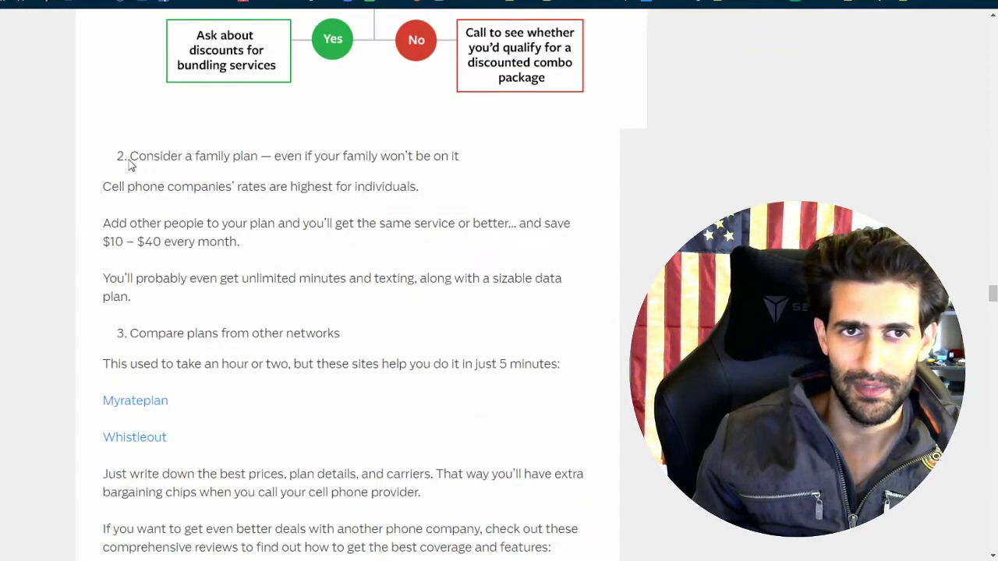
left_click_drag(125, 156, 461, 158)
left_click(459, 163)
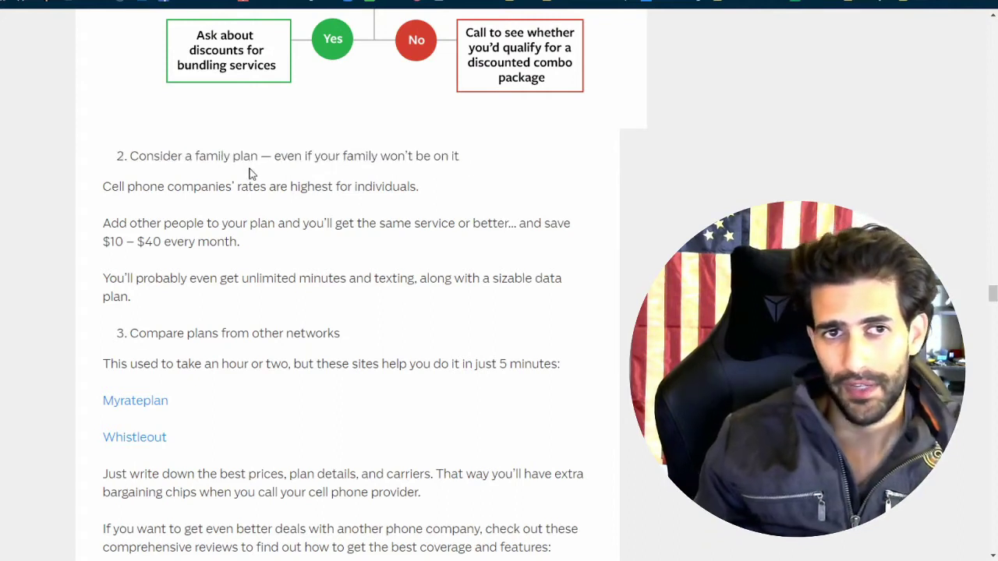
left_click_drag(115, 189, 304, 200)
left_click(374, 200)
scroll(322, 203, "down", 2)
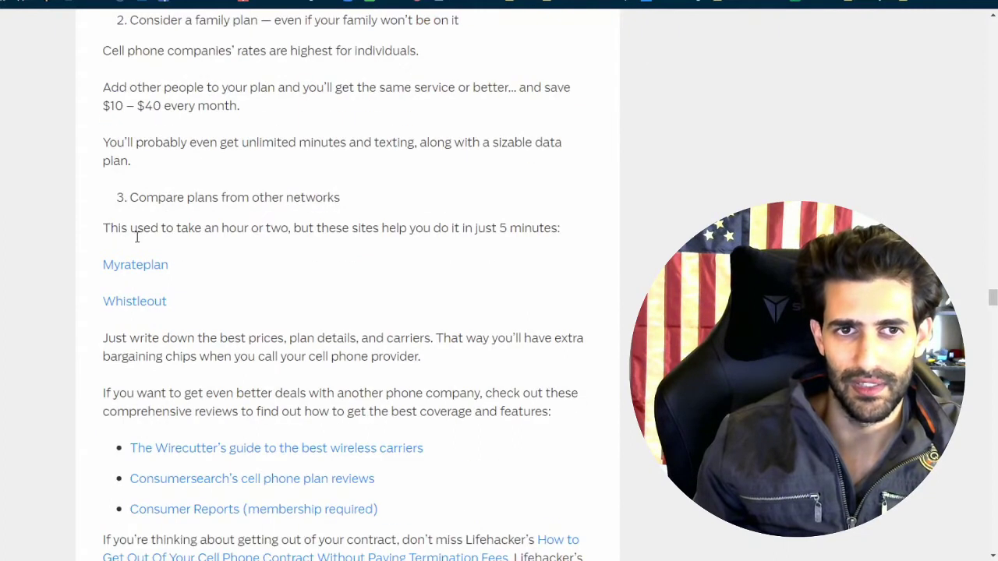
Read the advice on comparing plans from other networks and the script for negotiating with the current cell phone company.
scroll(139, 234, "down", 1)
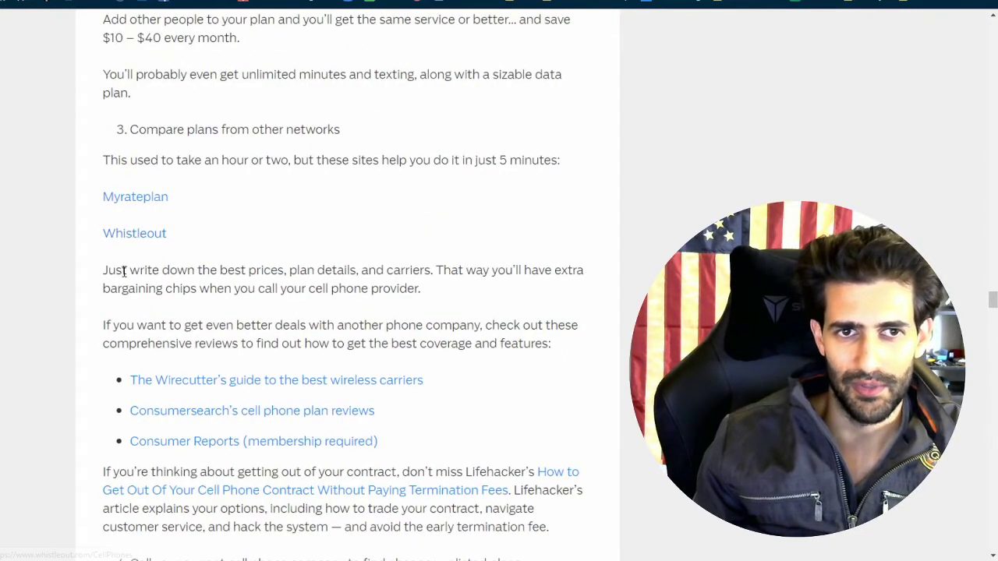
scroll(111, 268, "down", 1)
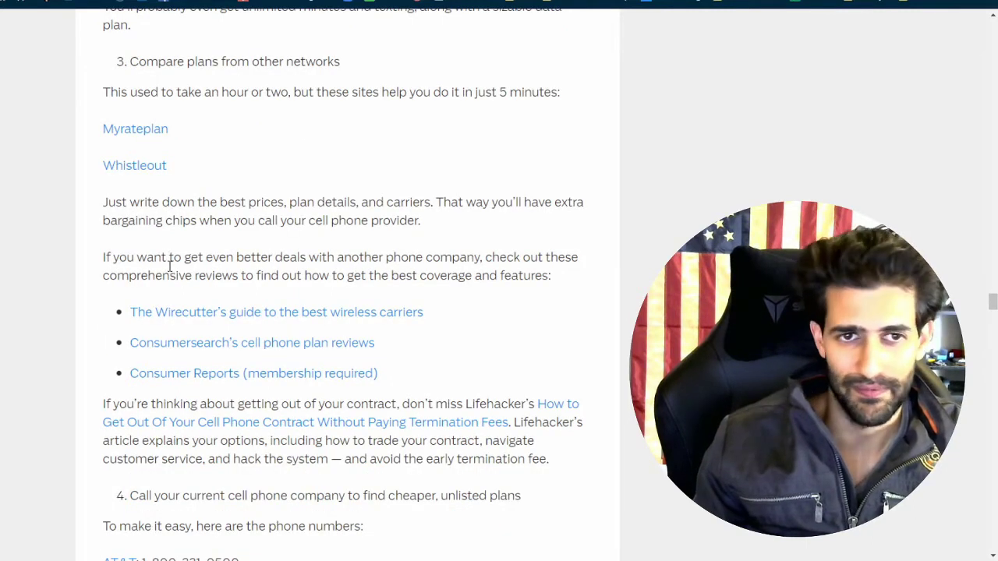
scroll(190, 274, "down", 4)
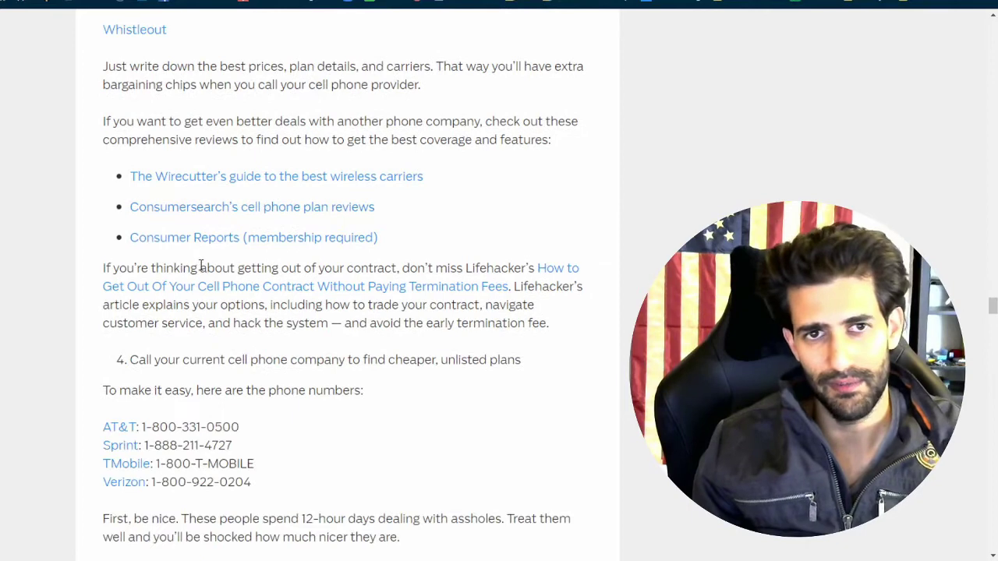
scroll(201, 269, "down", 6)
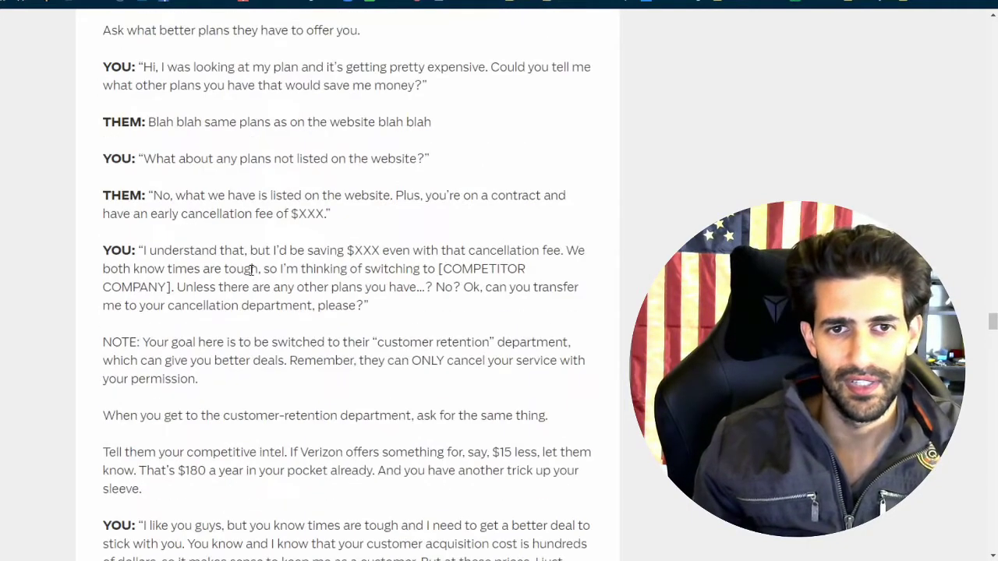
scroll(251, 271, "down", 11)
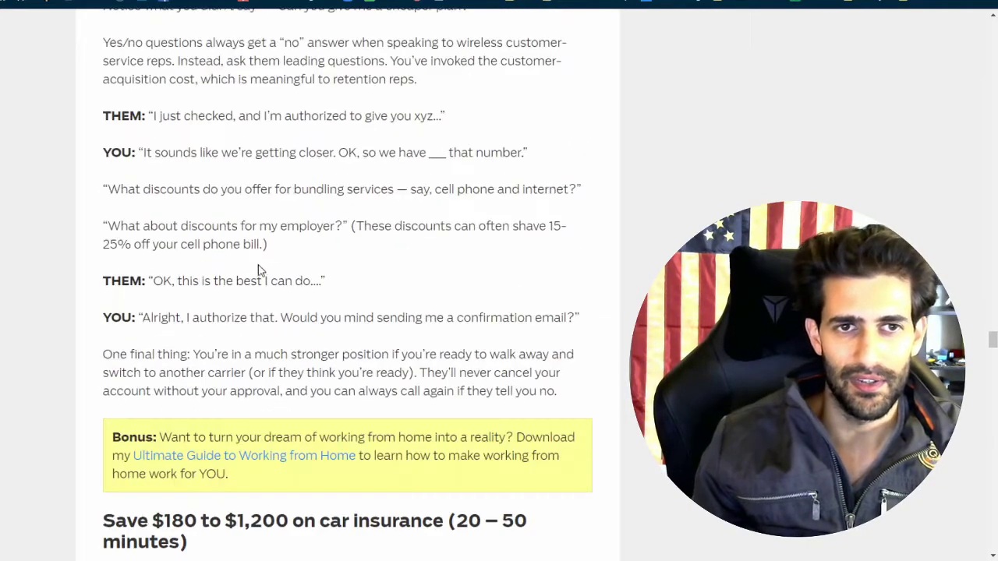
Read the car insurance savings section, covering the questions to ask the insurer and shopping around for rates.
scroll(261, 306, "down", 1)
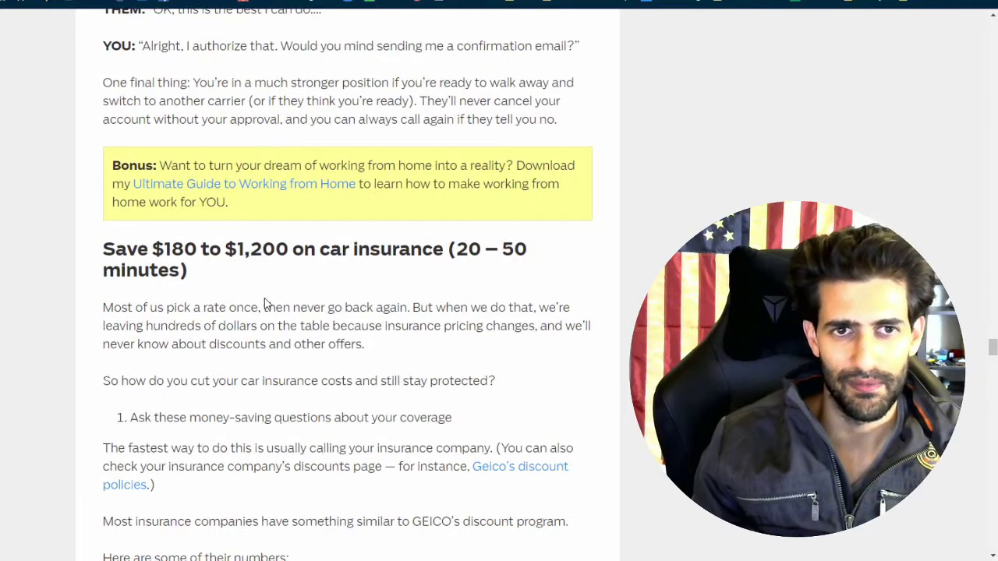
scroll(264, 304, "down", 7)
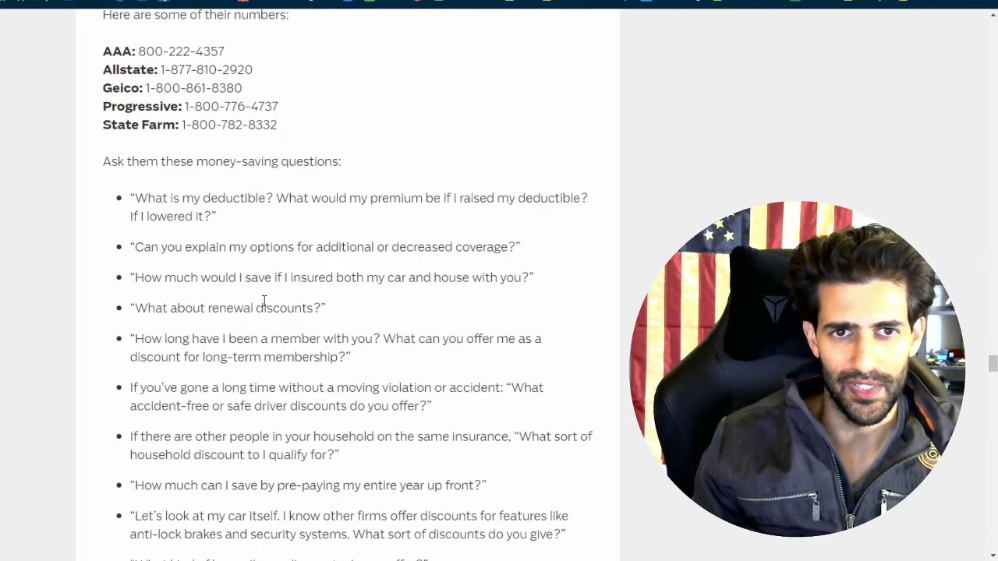
scroll(264, 301, "down", 11)
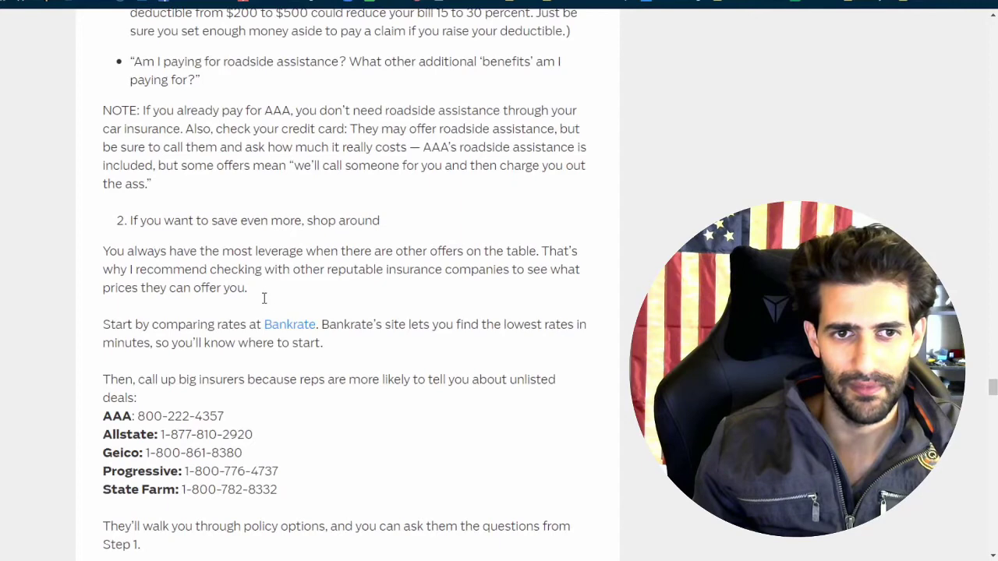
scroll(265, 298, "down", 5)
Skim the article's advice on uncovering discounts through an employer, car insurance and health insurance.
scroll(260, 288, "down", 8)
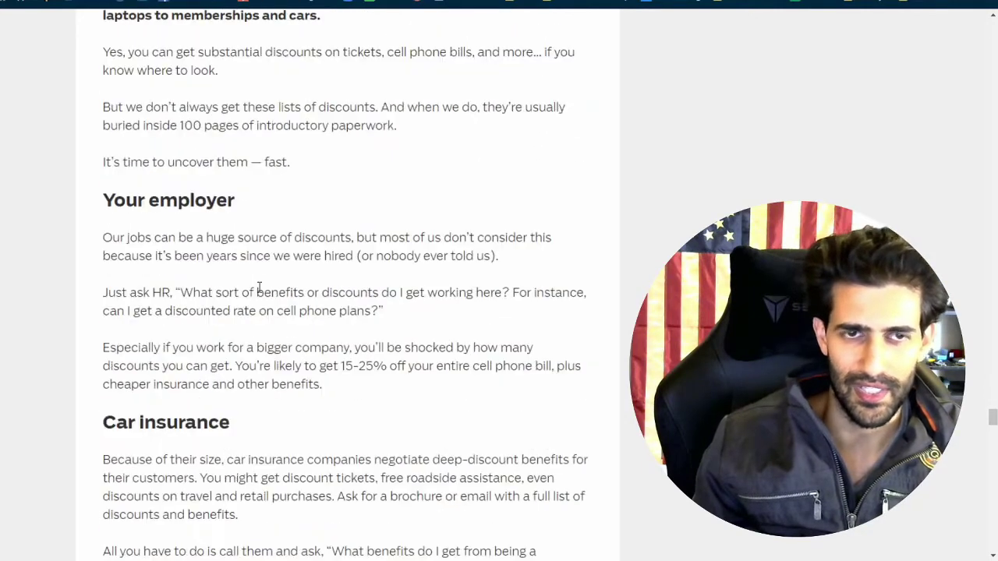
scroll(236, 288, "down", 10)
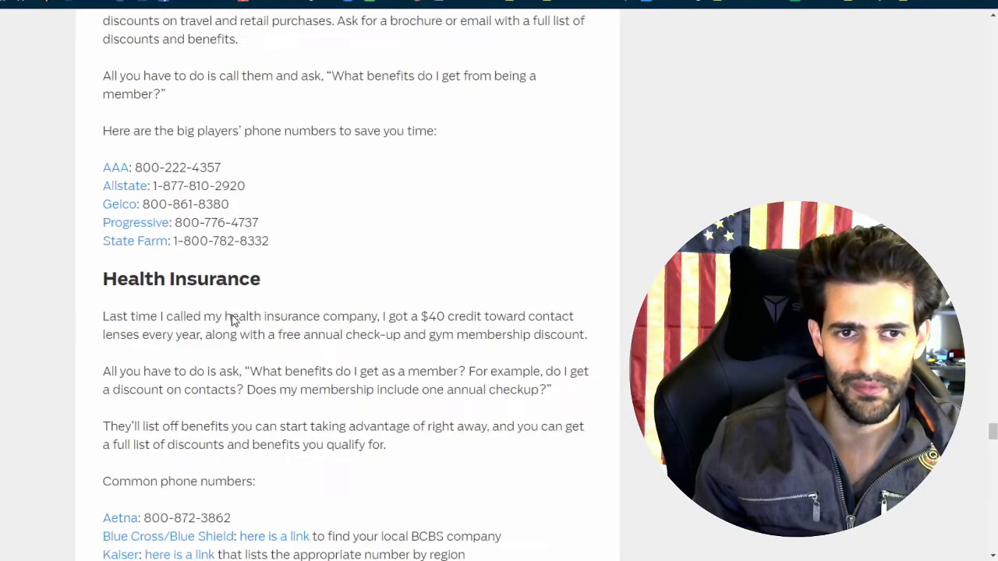
scroll(236, 322, "down", 3)
Read the article's advice on asking for credit card benefits, bank account perks and gym member benefits.
scroll(241, 325, "up", 3)
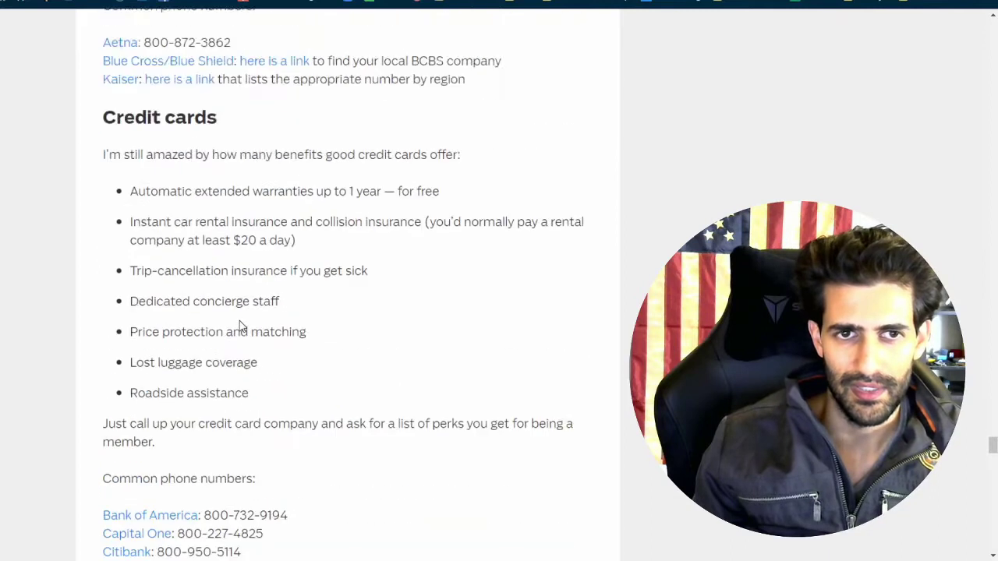
scroll(210, 272, "down", 3)
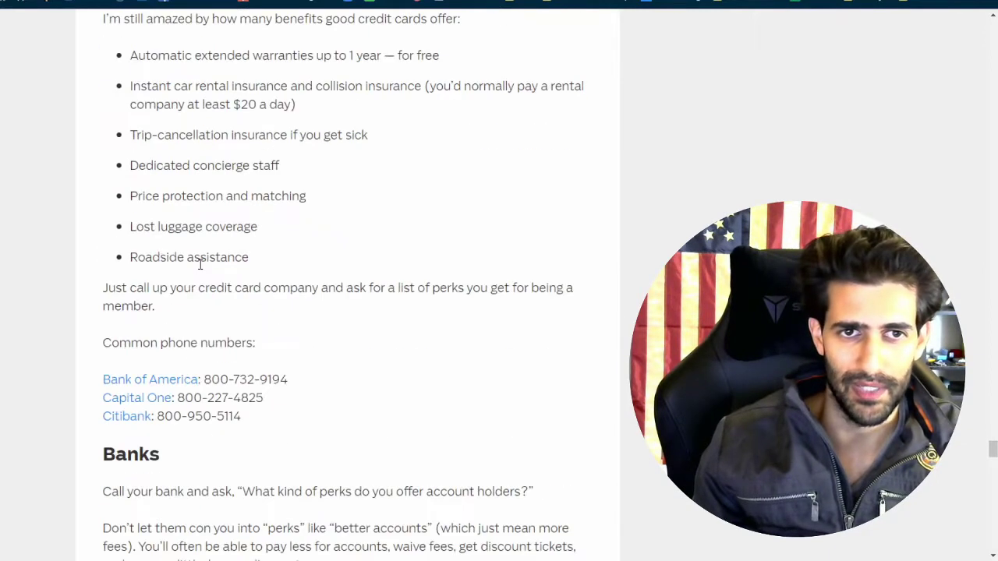
scroll(200, 266, "up", 2)
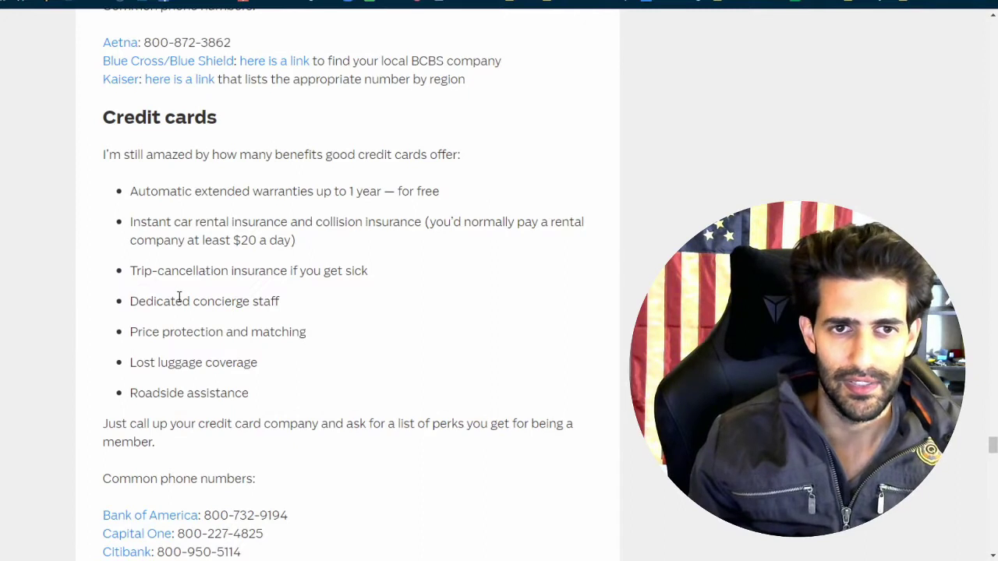
scroll(187, 302, "down", 4)
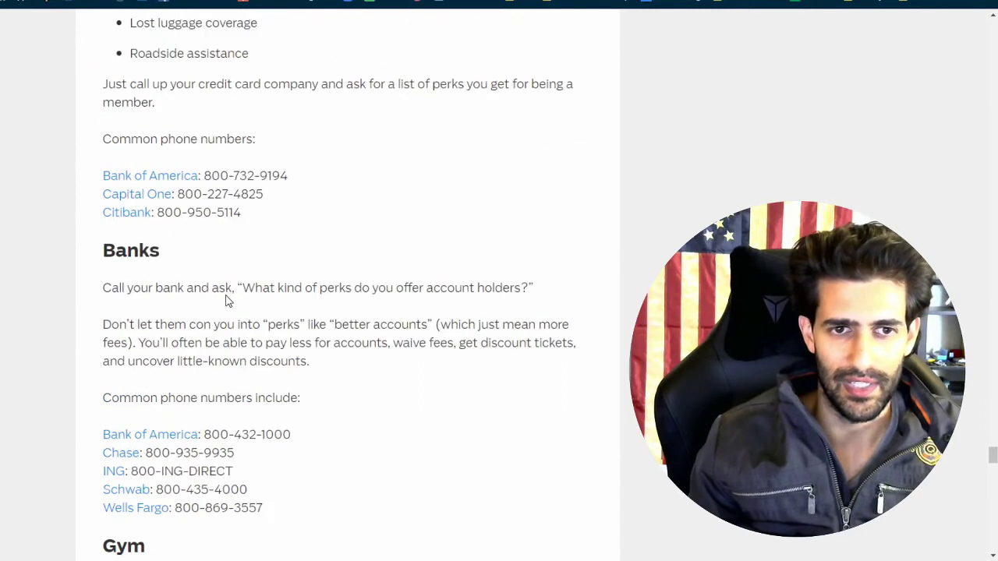
scroll(224, 291, "up", 3)
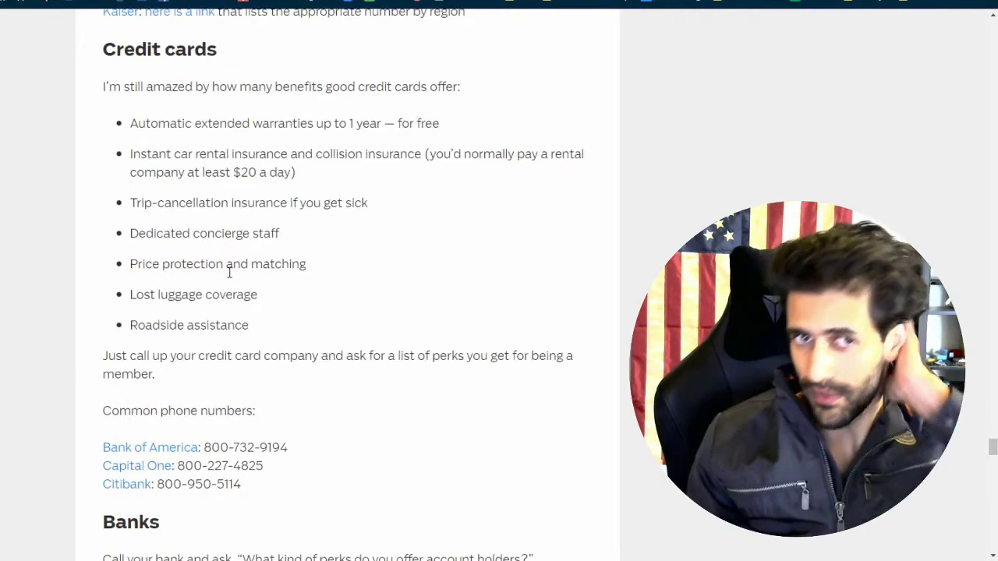
scroll(228, 272, "down", 5)
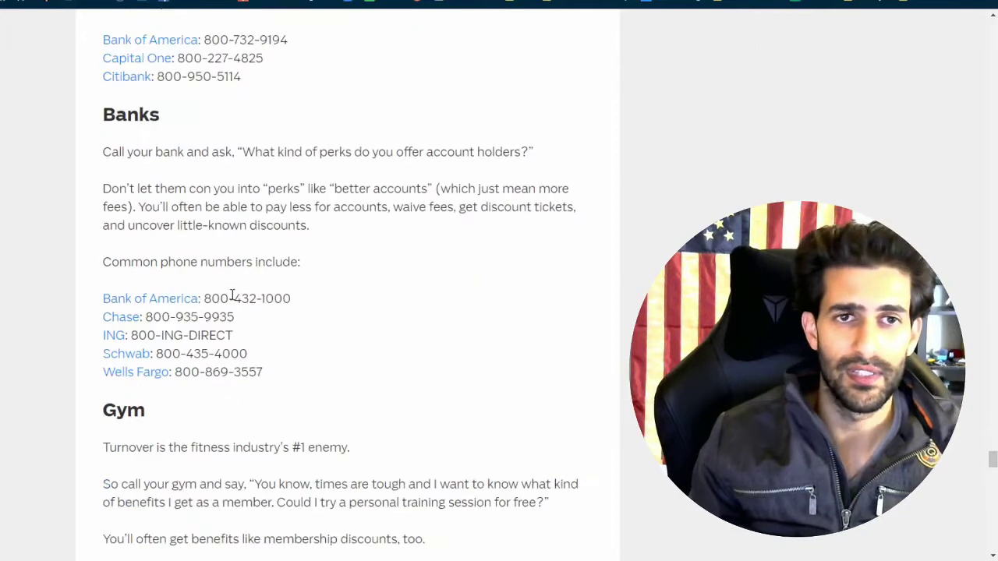
scroll(207, 245, "down", 2)
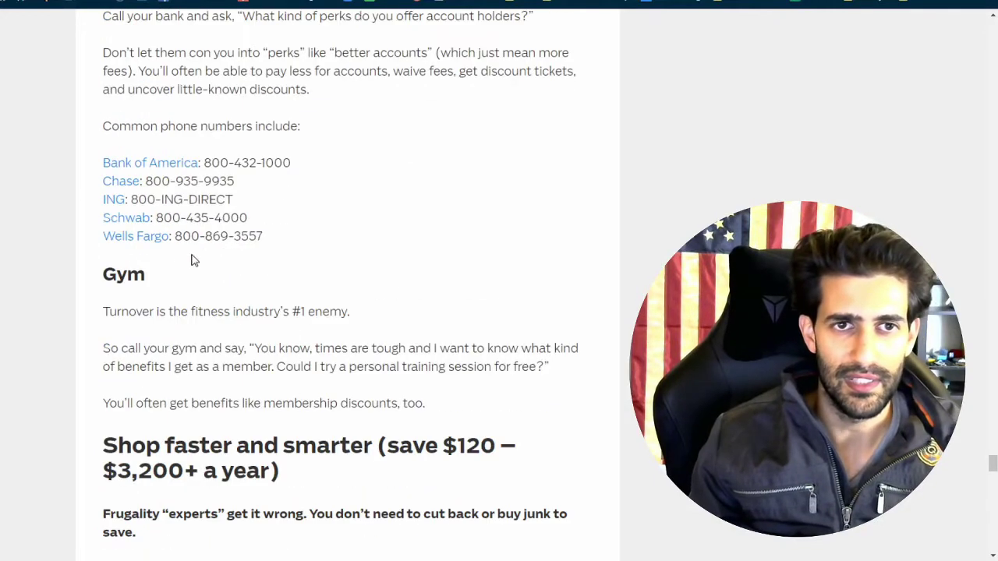
scroll(156, 322, "down", 1)
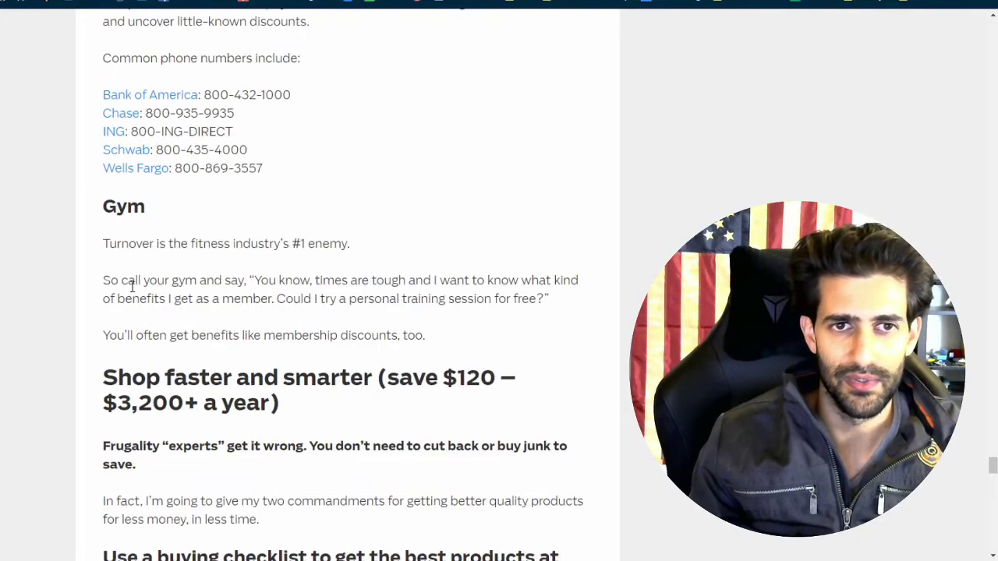
Read the buying checklist in the shopping section, covering how to find the best product and check for bargains.
scroll(138, 290, "down", 3)
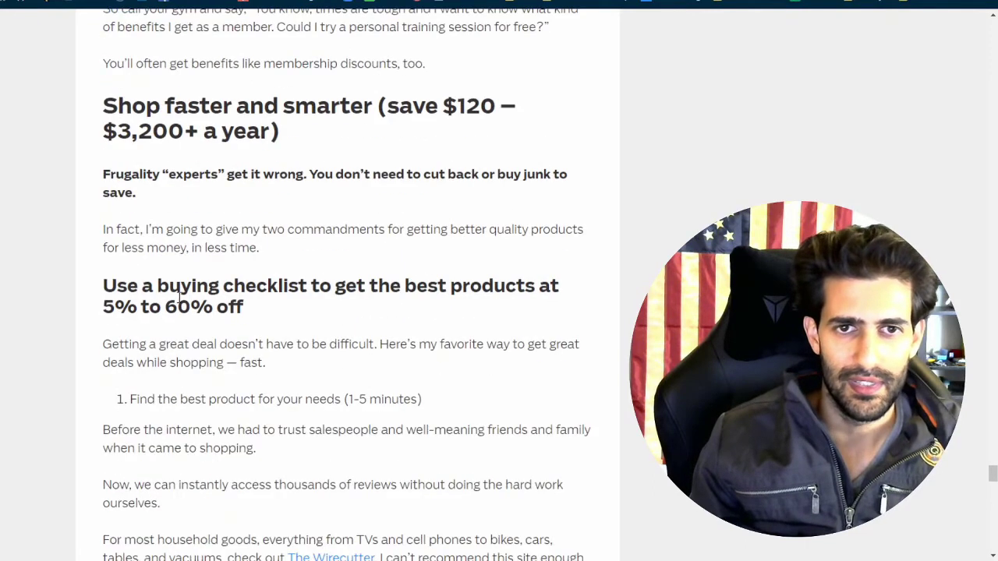
scroll(217, 320, "down", 1)
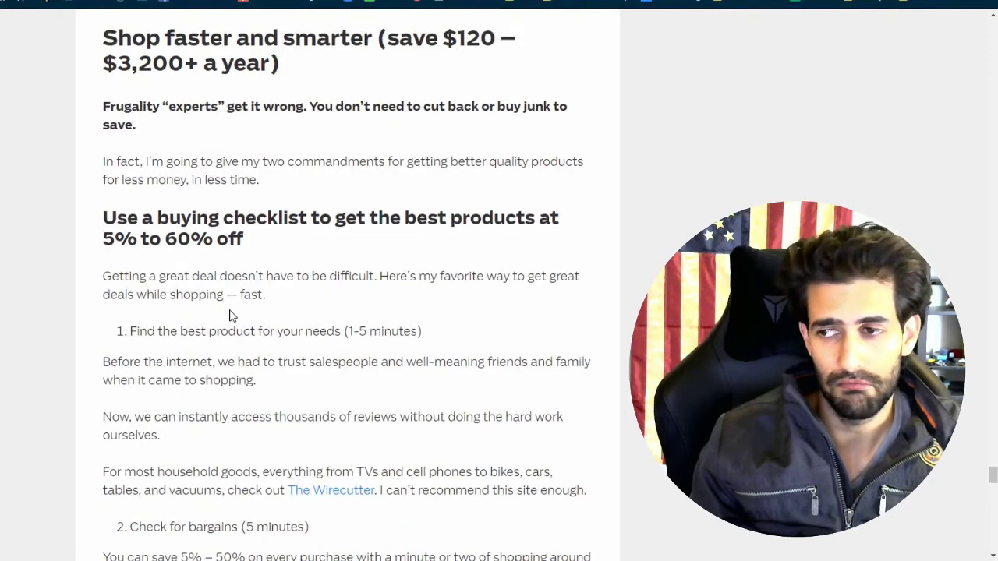
scroll(128, 269, "down", 1)
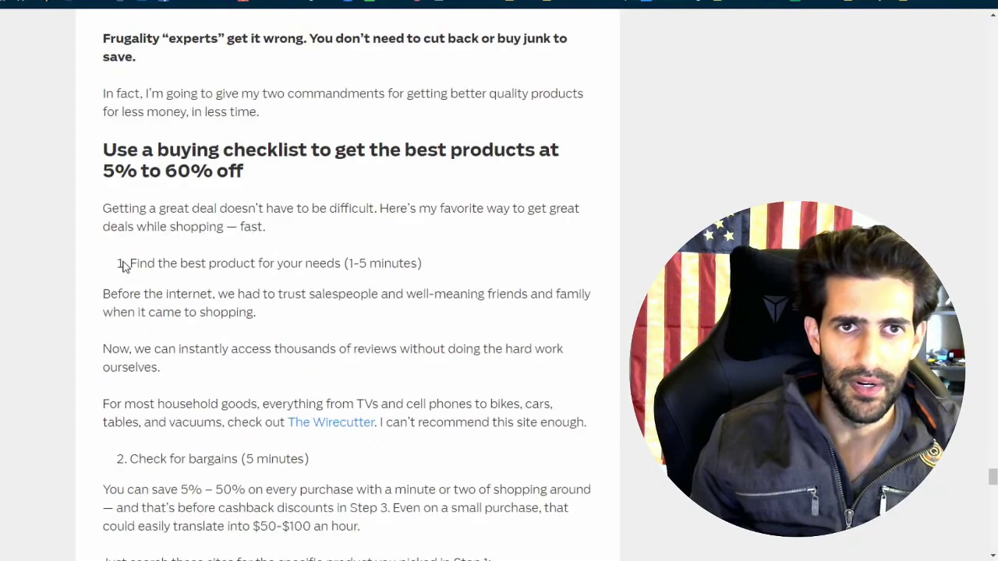
scroll(151, 253, "down", 1)
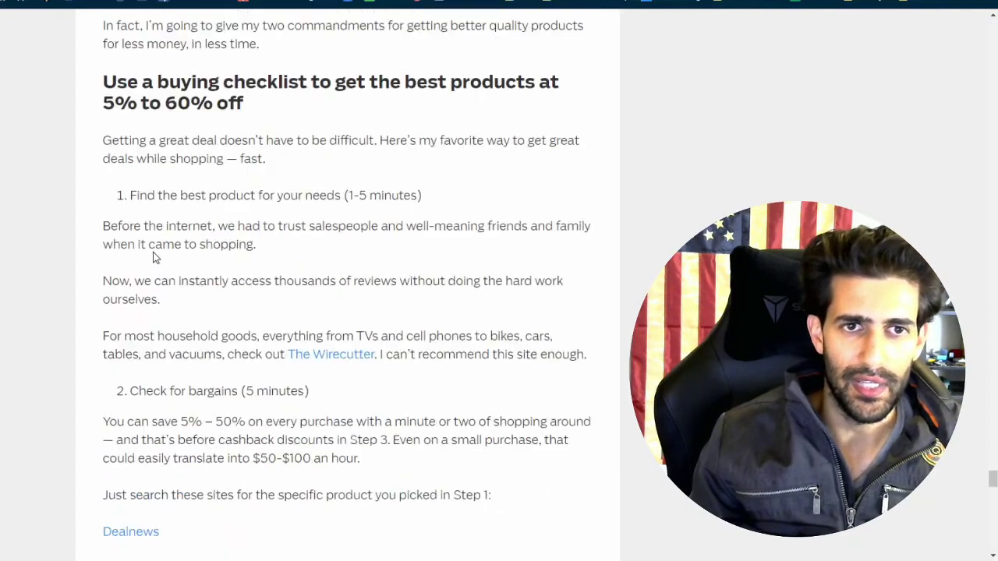
scroll(155, 252, "up", 2)
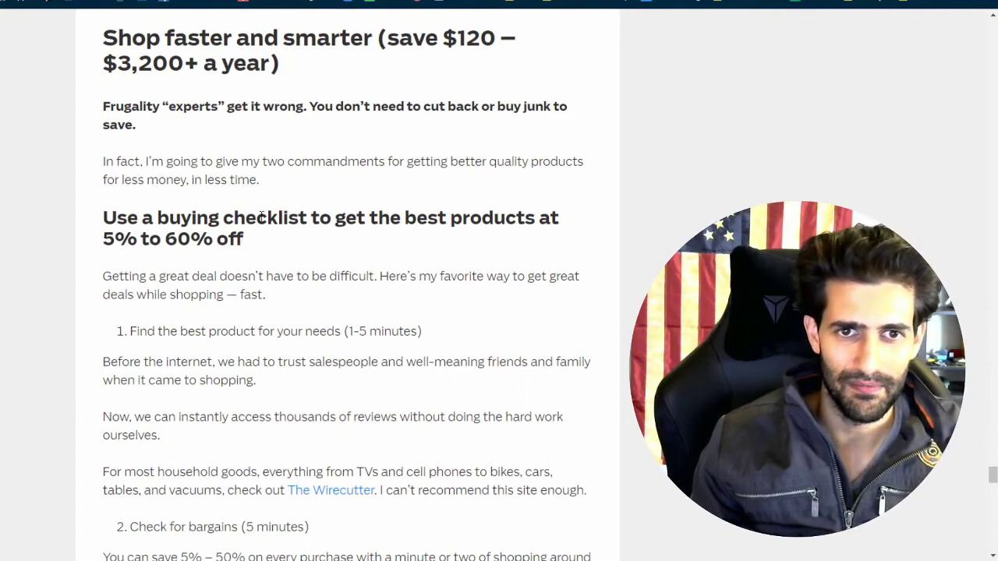
scroll(302, 248, "down", 3)
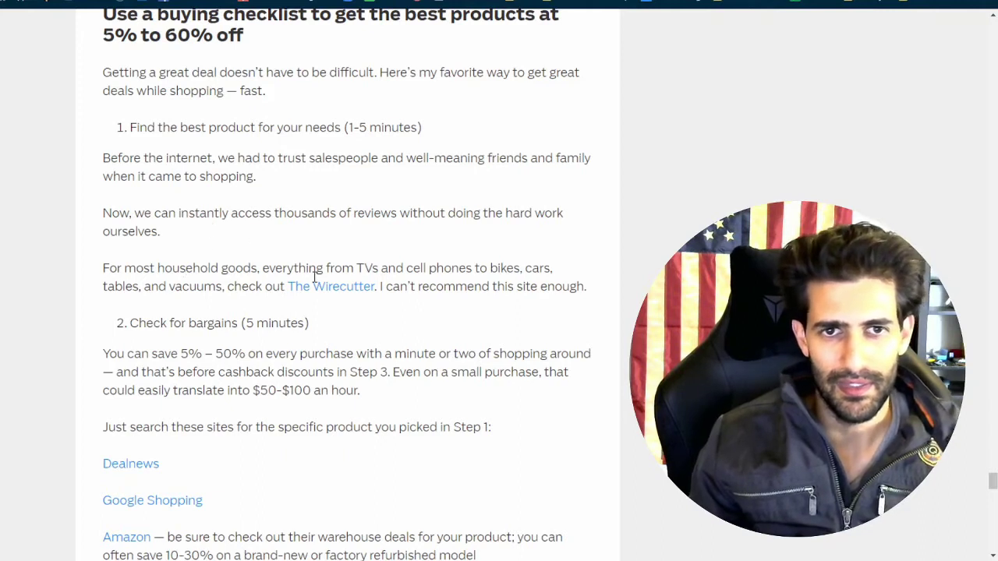
Read the article's list of bargain-hunting sites, from Dealnews and Google Shopping through to the paragraph on bigger-ticket items on Craigslist.
scroll(315, 279, "down", 1)
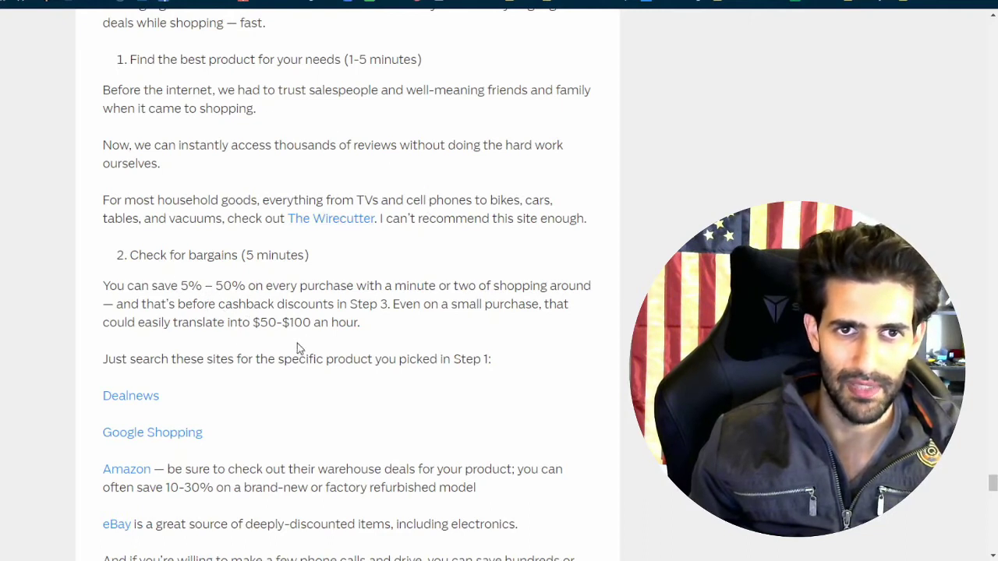
scroll(242, 328, "down", 2)
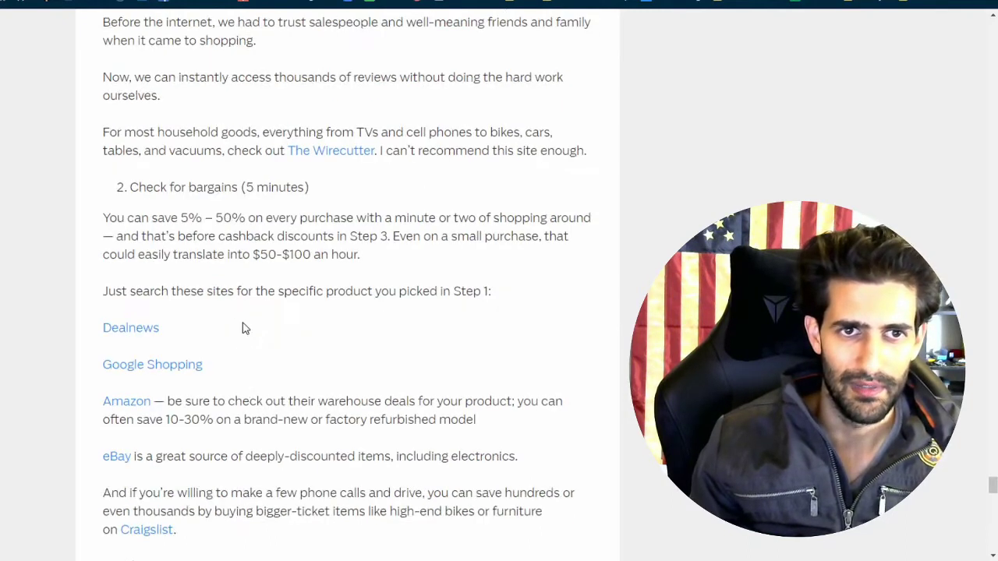
scroll(243, 326, "down", 1)
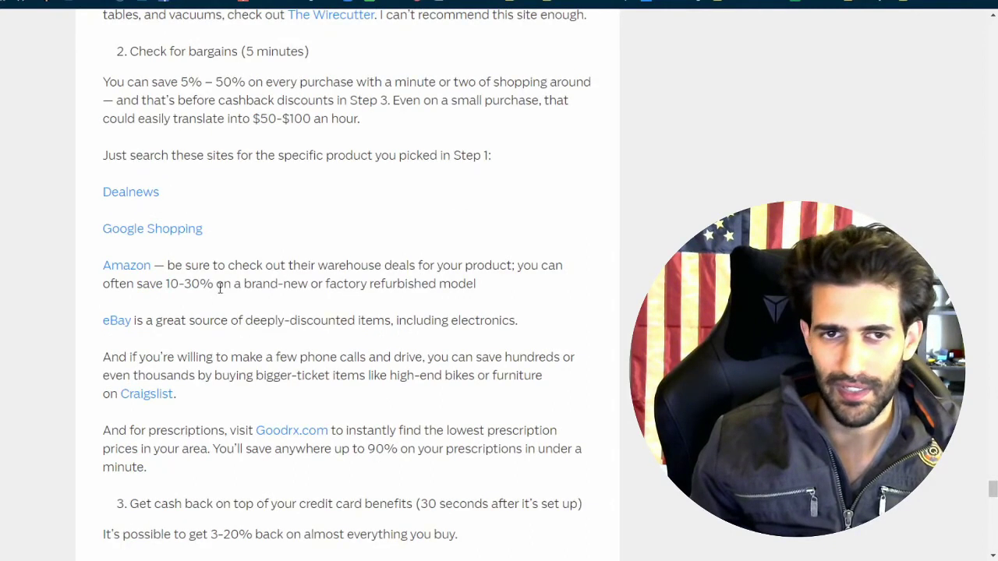
scroll(261, 313, "down", 1)
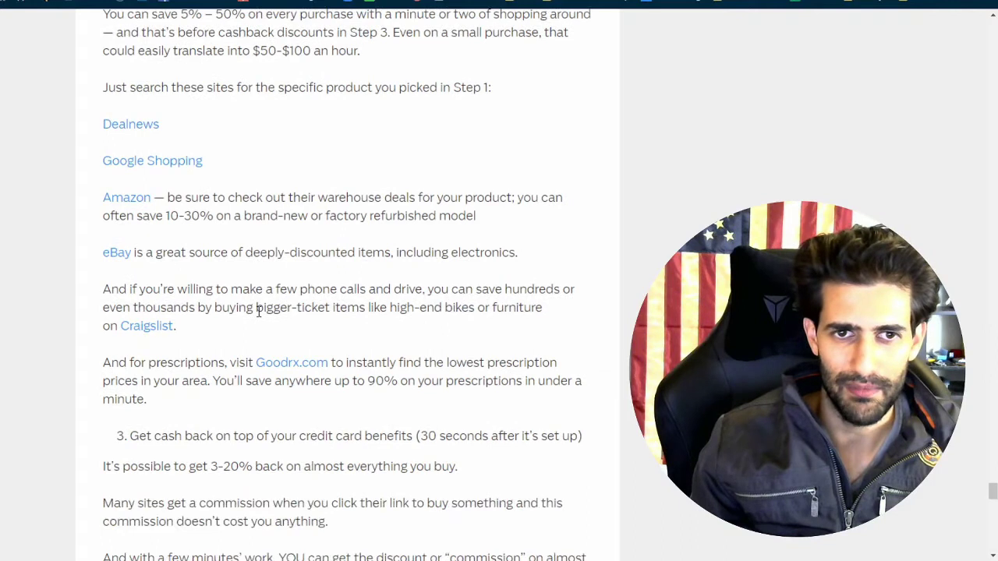
left_click_drag(106, 282, 237, 330)
left_click(232, 332)
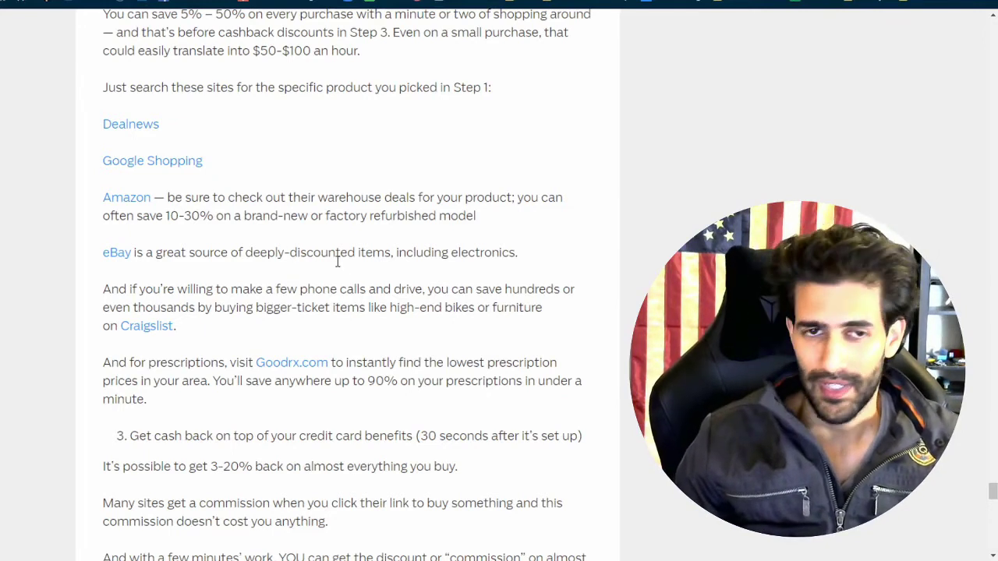
Skim the cash back and coupon code advice, and read the section on paying for quality and buying generic for the rest.
scroll(338, 329, "down", 6)
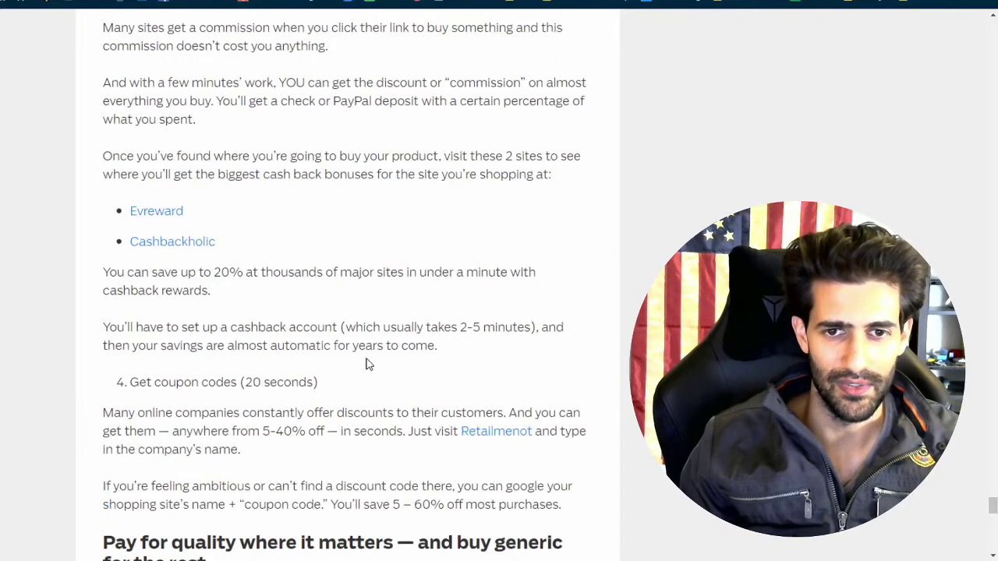
scroll(366, 363, "down", 5)
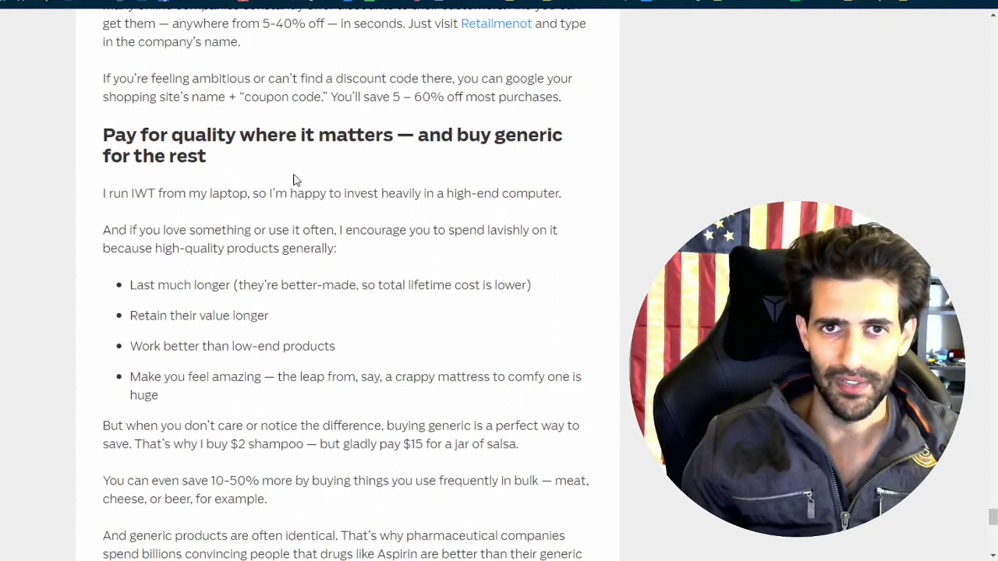
left_click_drag(103, 138, 395, 136)
left_click(351, 186)
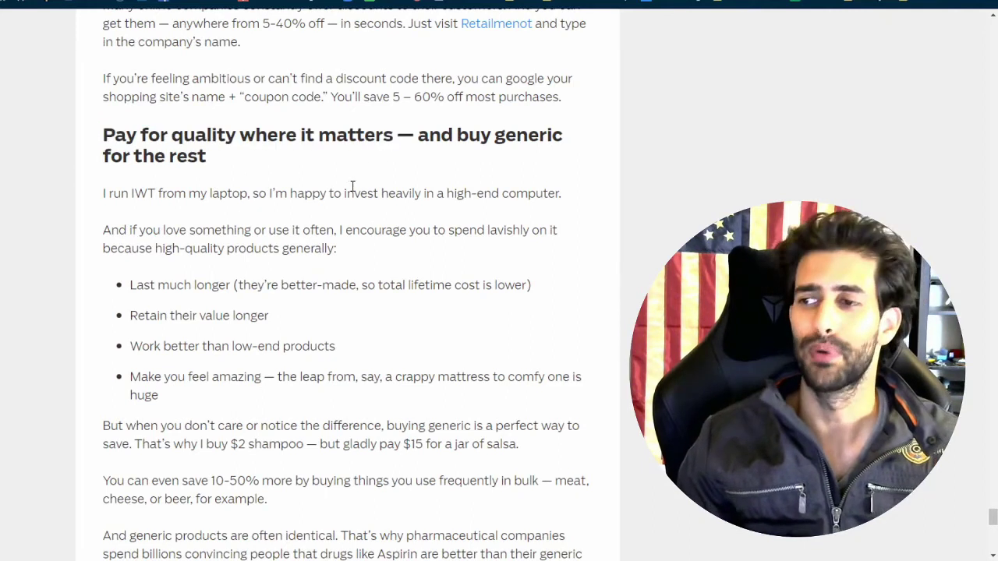
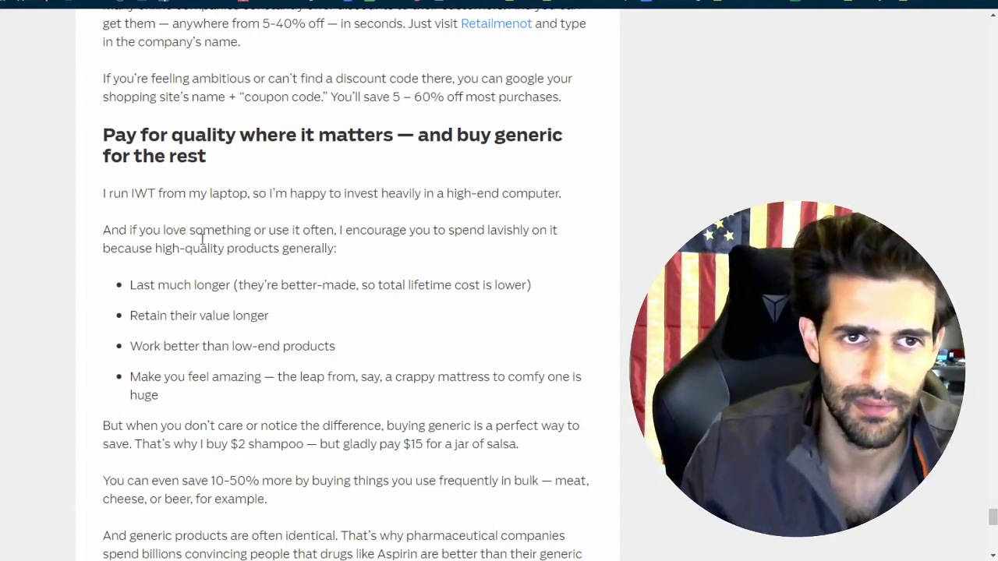
scroll(267, 250, "down", 3)
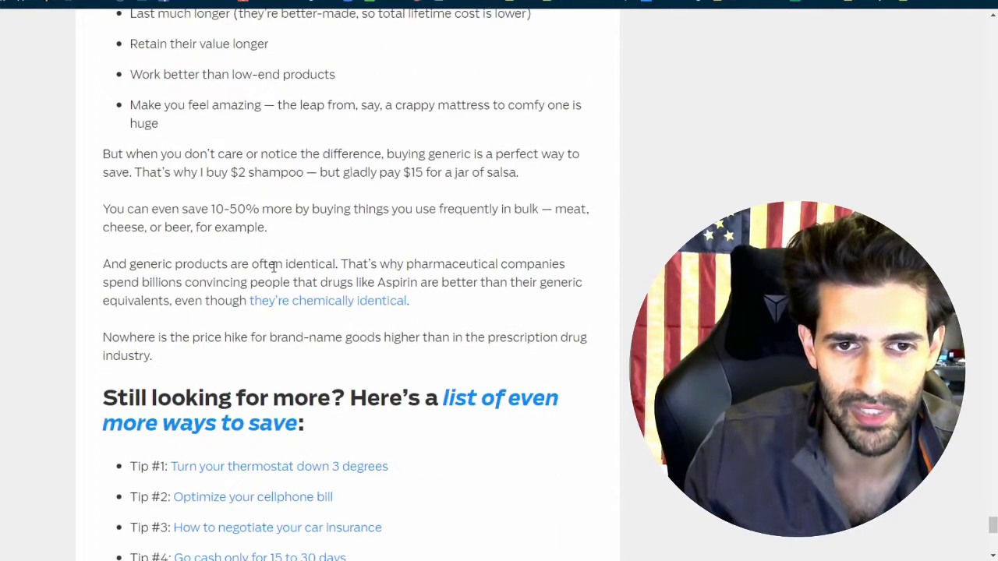
scroll(273, 266, "down", 3)
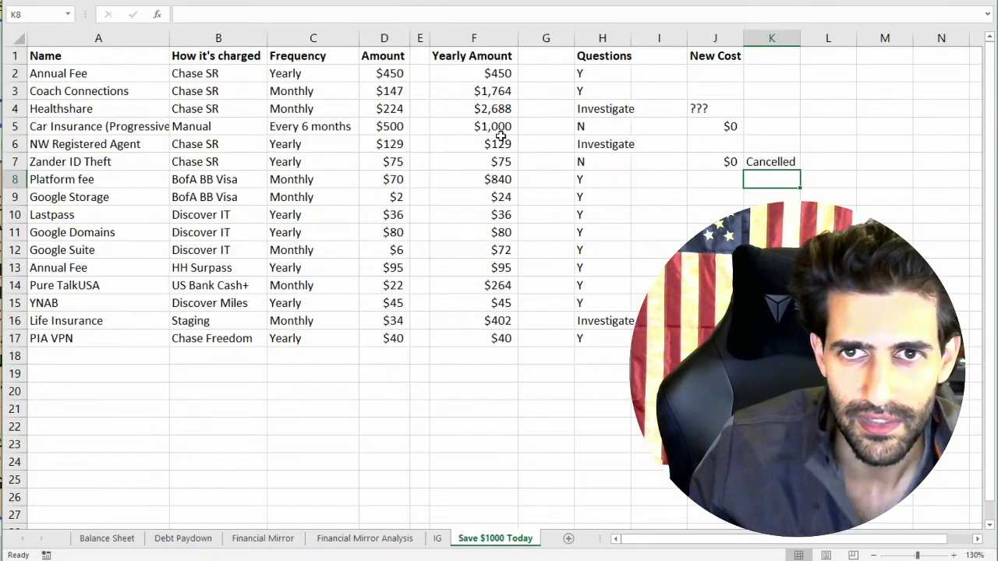
In the Save $1000 Today spreadsheet, check the combined yearly amount of the car insurance and Zander ID Theft.
left_click(706, 129)
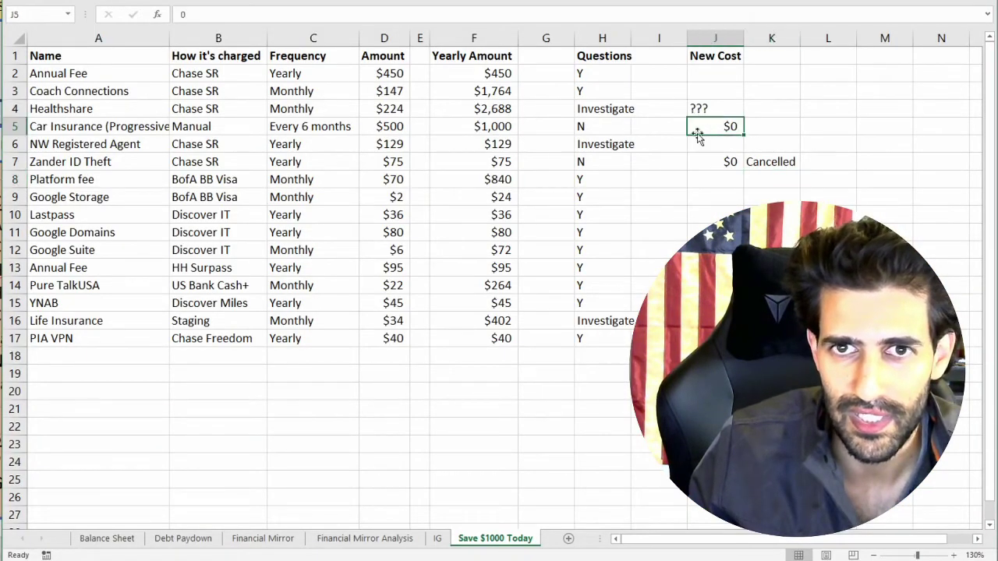
left_click(503, 127)
left_click(514, 164, "ctrl")
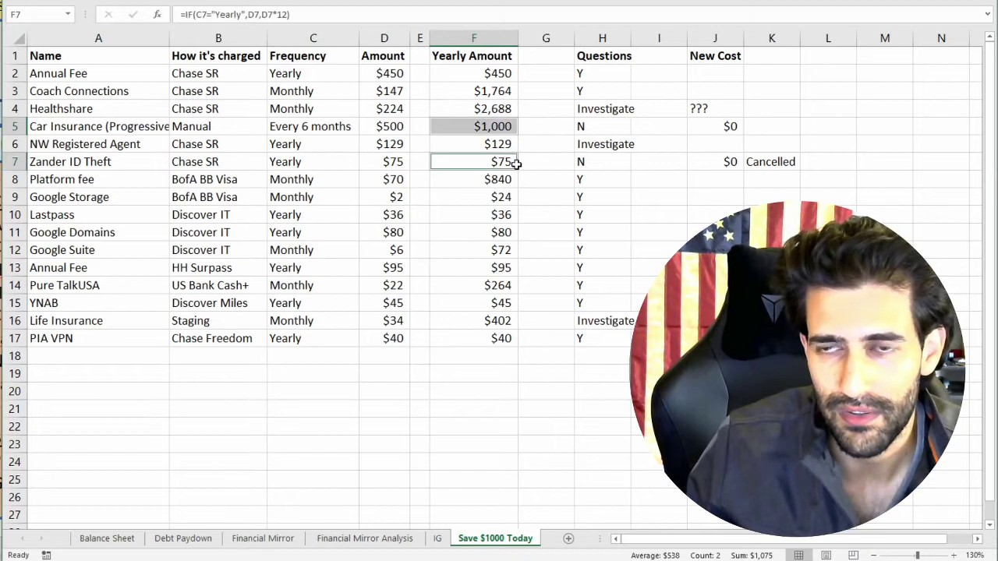
left_click(558, 190)
left_click(659, 166)
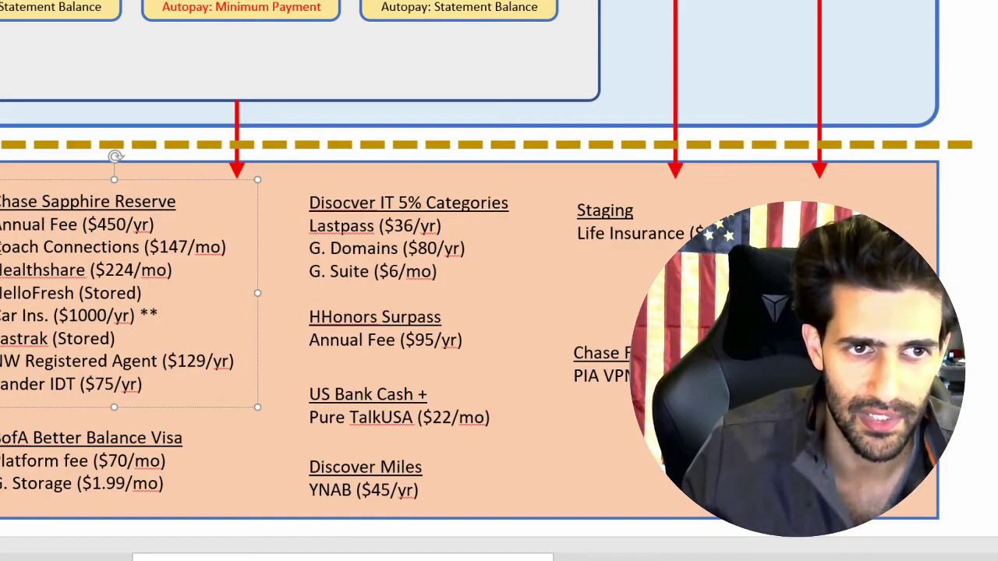
Switch to the money flow diagram and review the Chase Sapphire Reserve expenses, including Coach Connections, along with the credit card autopay settings.
left_click_drag(2, 246, 228, 246)
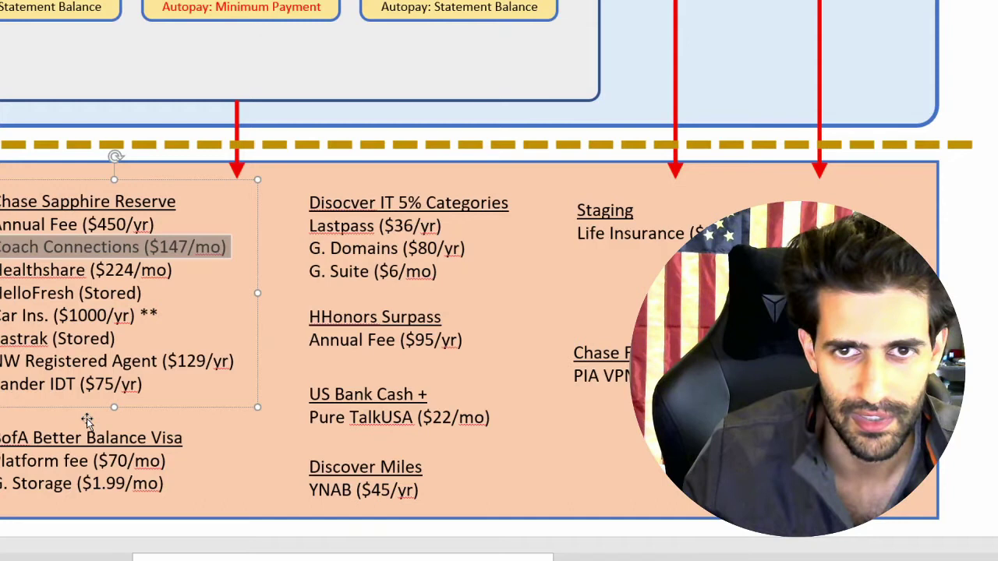
scroll(100, 331, "down", 2)
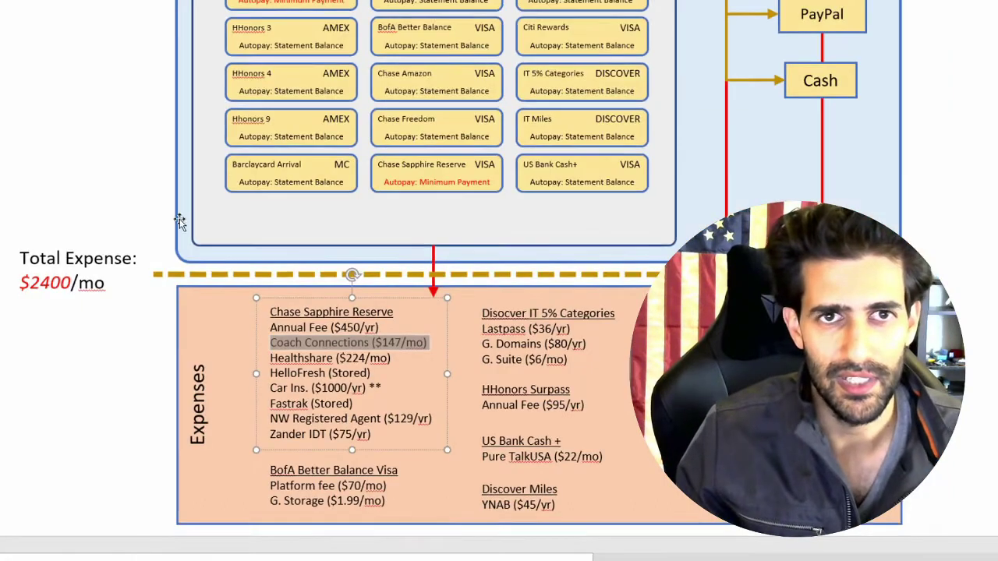
scroll(336, 152, "up", 2)
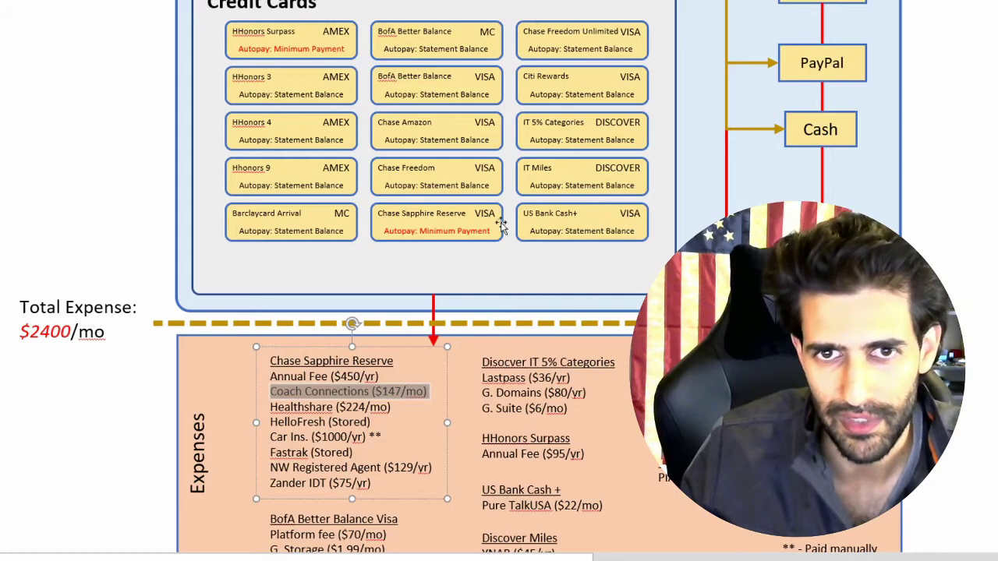
left_click(339, 69)
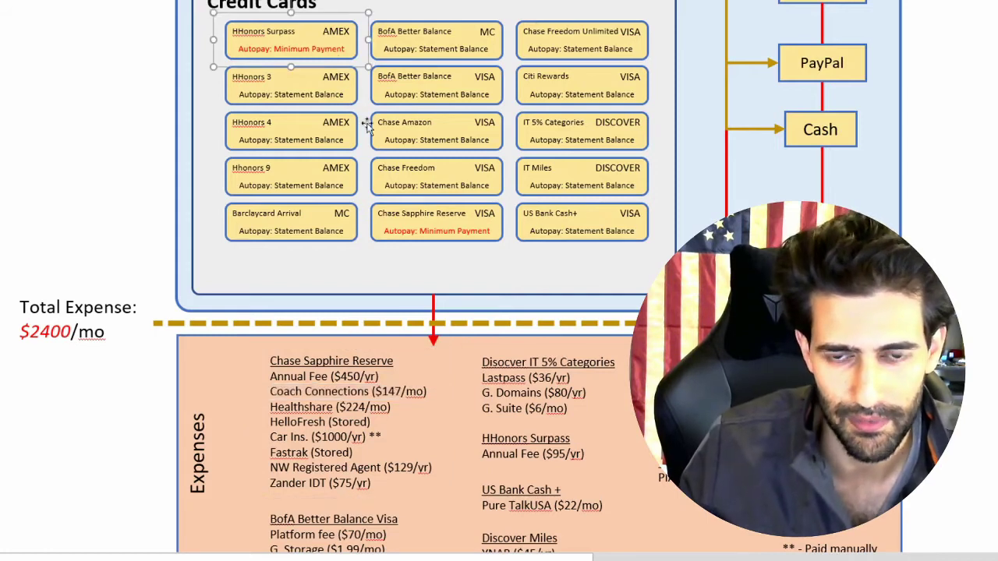
scroll(410, 308, "down", 1)
left_click(349, 421)
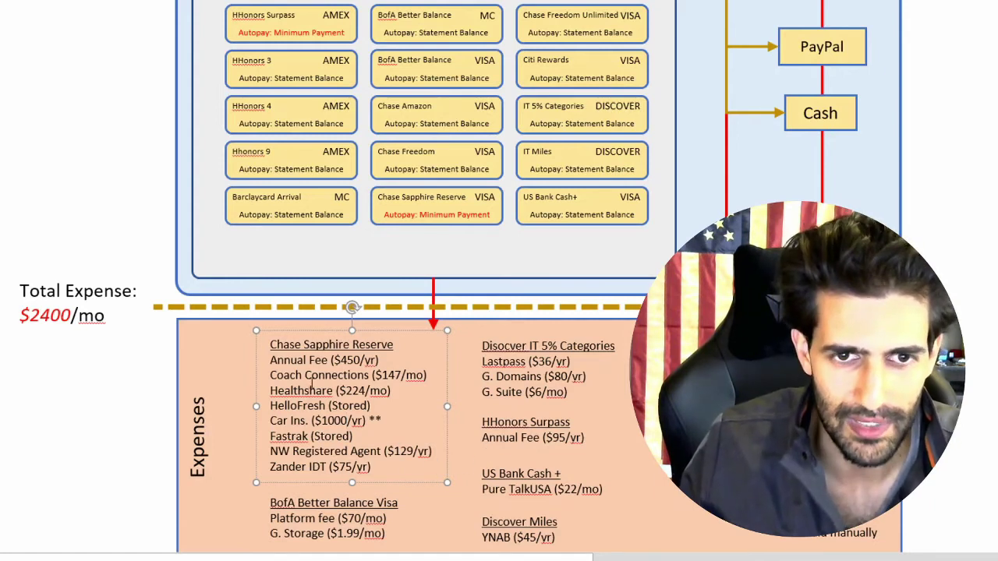
left_click_drag(265, 344, 396, 345)
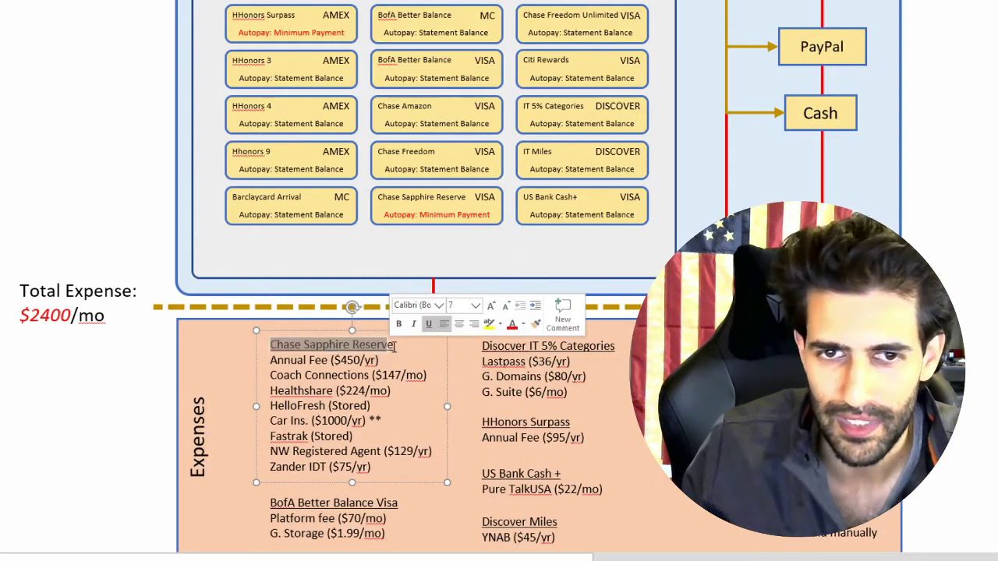
left_click(243, 369)
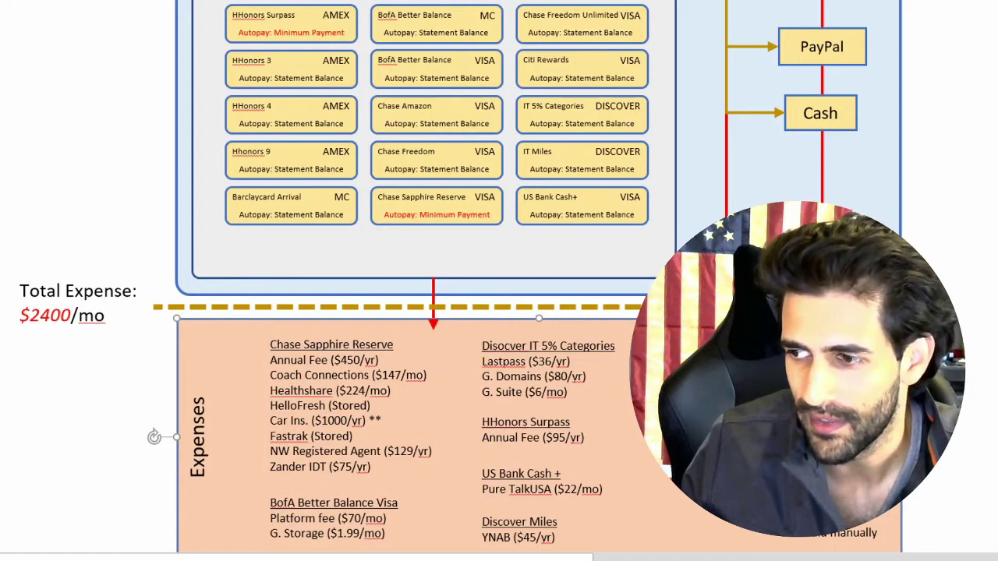
Return to the Save $1000 Today spreadsheet and compare Healthshare's monthly and yearly amounts with the new cost formula for its Zion Health replacement.
key("alt+Tab")
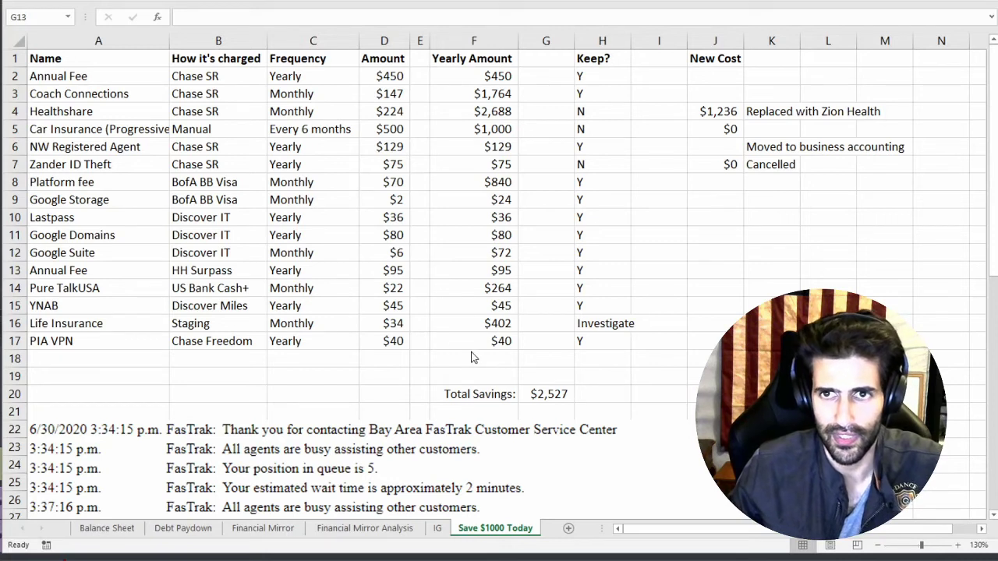
mouse_move(117, 114)
left_mouse_down()
mouse_move(478, 128)
mouse_move(628, 116)
left_mouse_up()
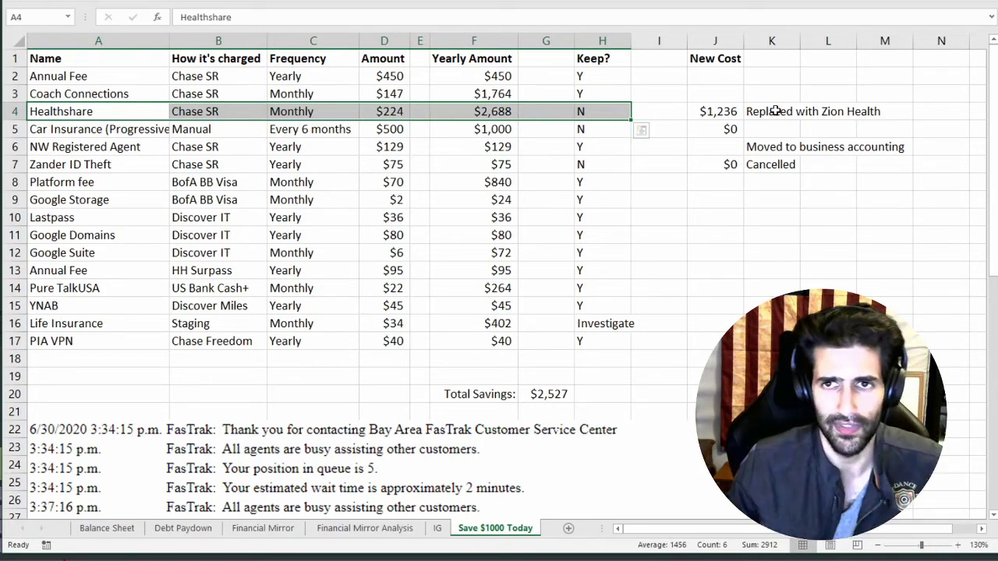
left_click(774, 112)
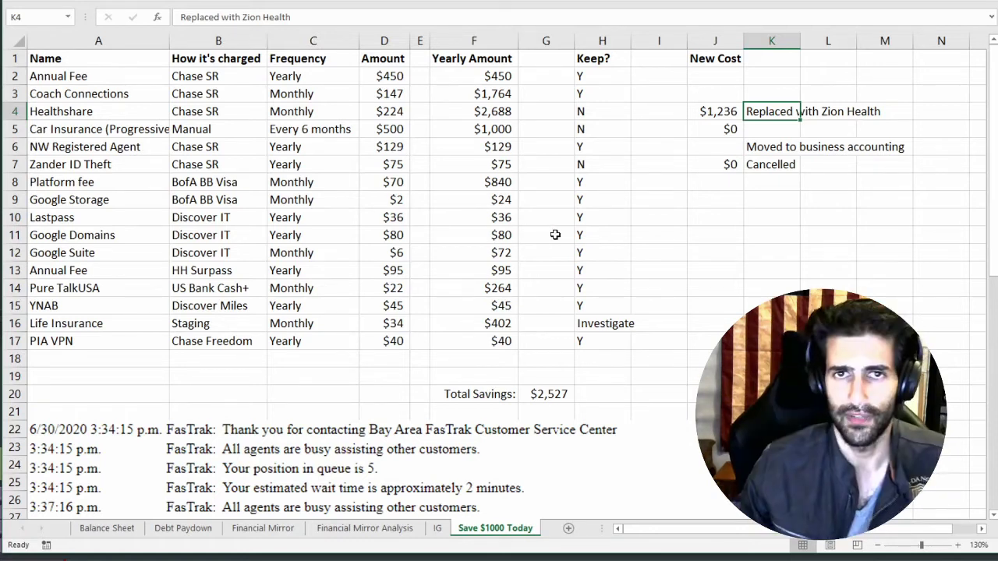
left_click(731, 116)
double_click(731, 115)
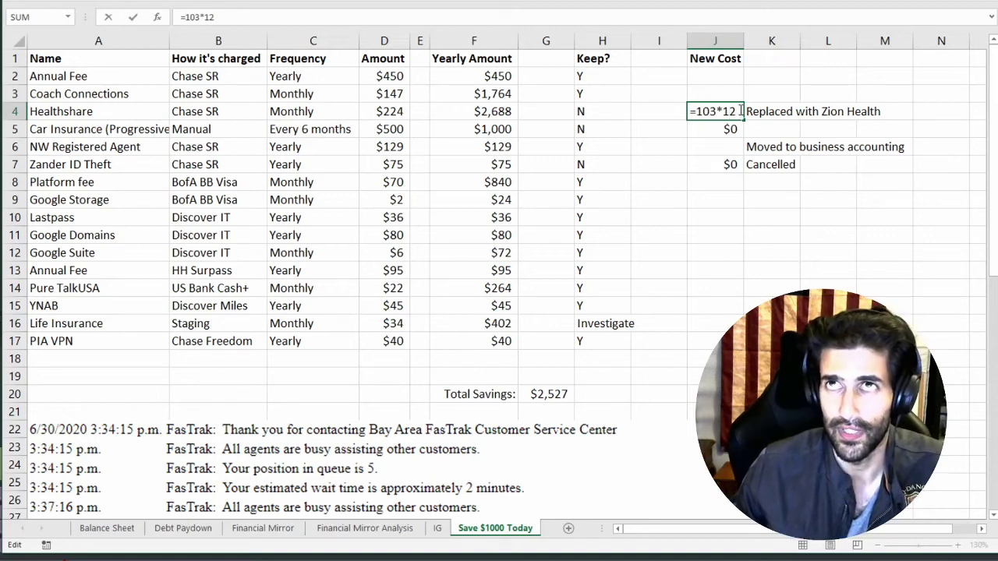
mouse_move(722, 111)
left_mouse_down()
mouse_move(697, 111)
mouse_move(718, 112)
left_mouse_up()
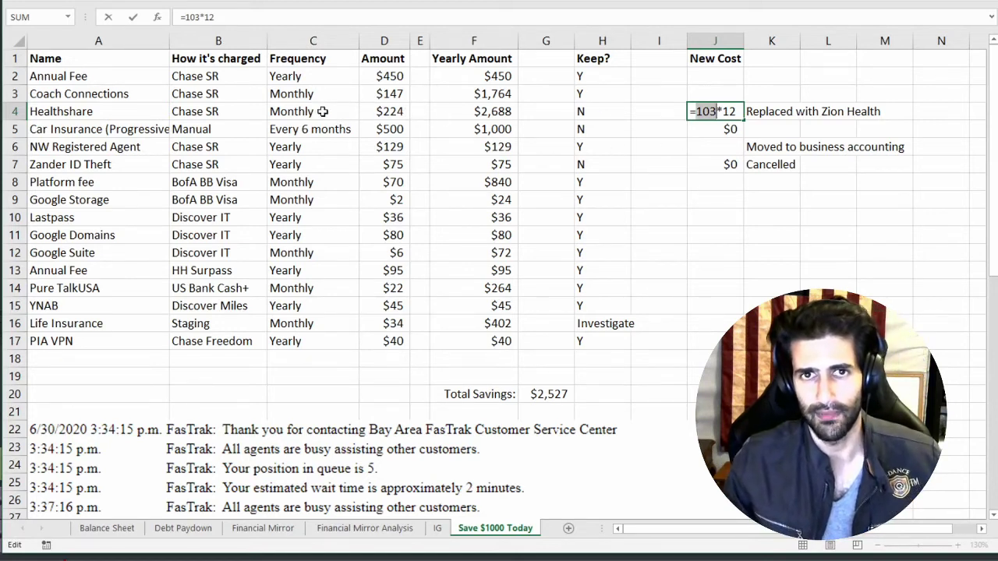
left_click(512, 113)
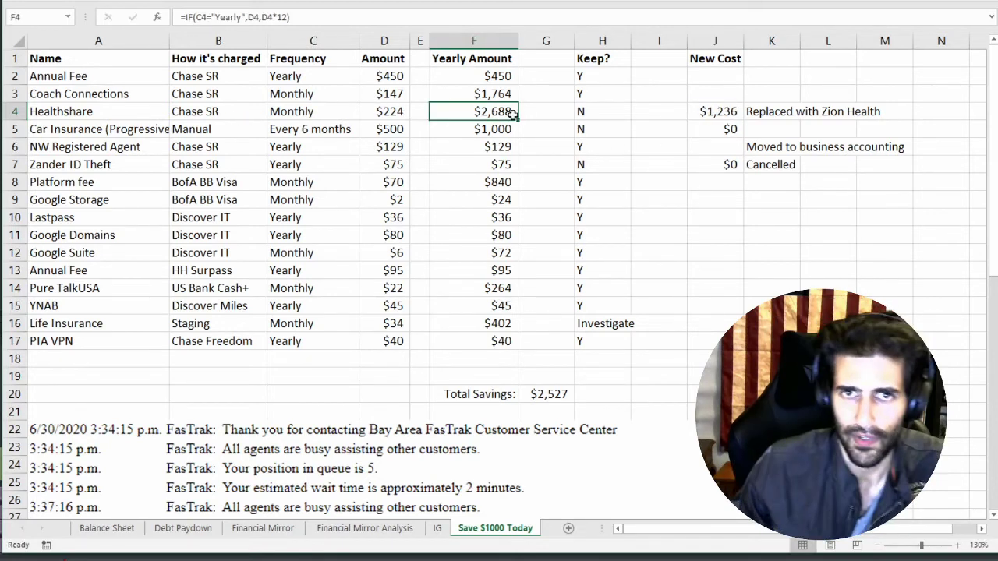
left_click(384, 115)
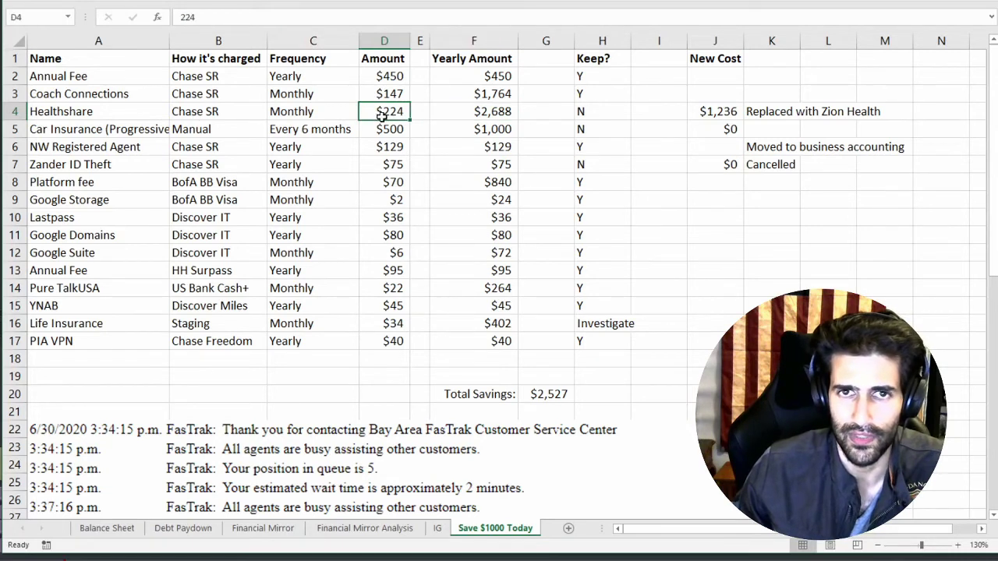
left_click(729, 112)
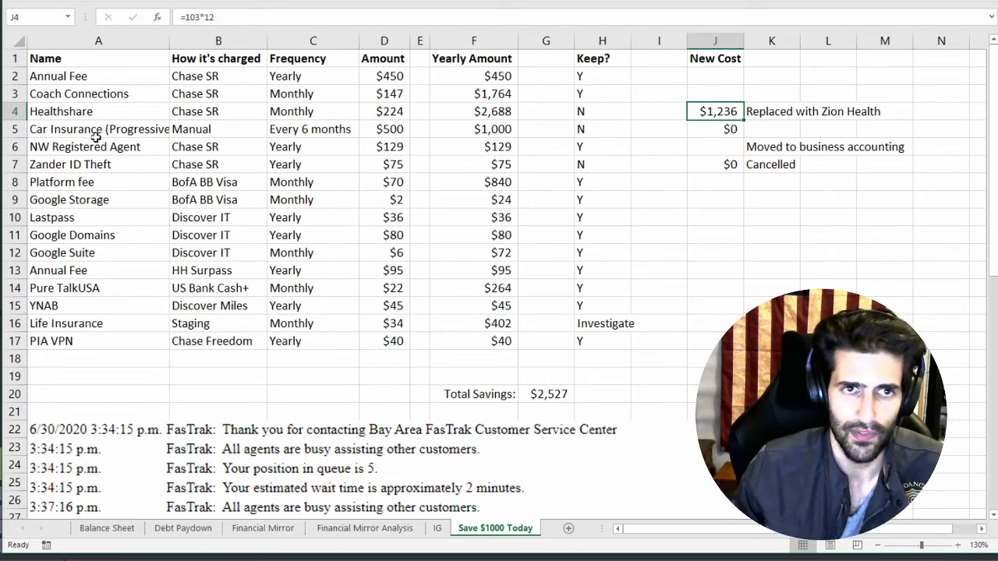
Review the keep decisions and new costs for car insurance, Zander ID Theft, NW Registered Agent and life insurance.
left_click(592, 132)
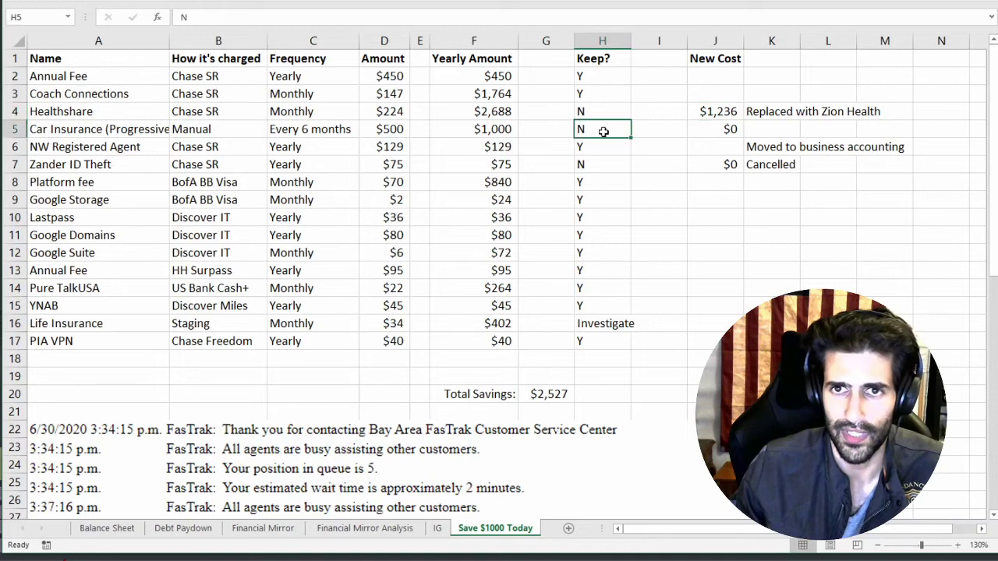
left_click(725, 129)
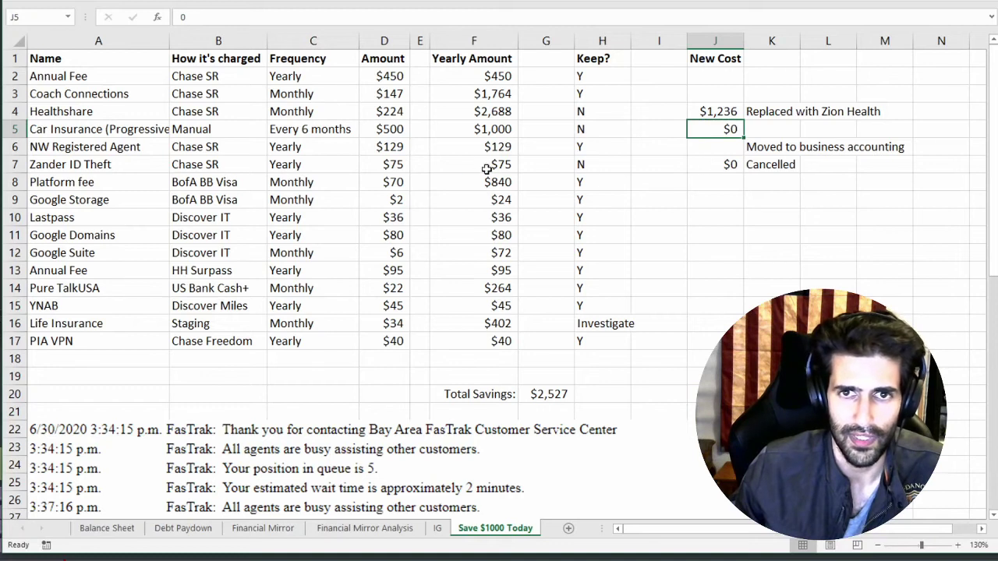
left_click(716, 164)
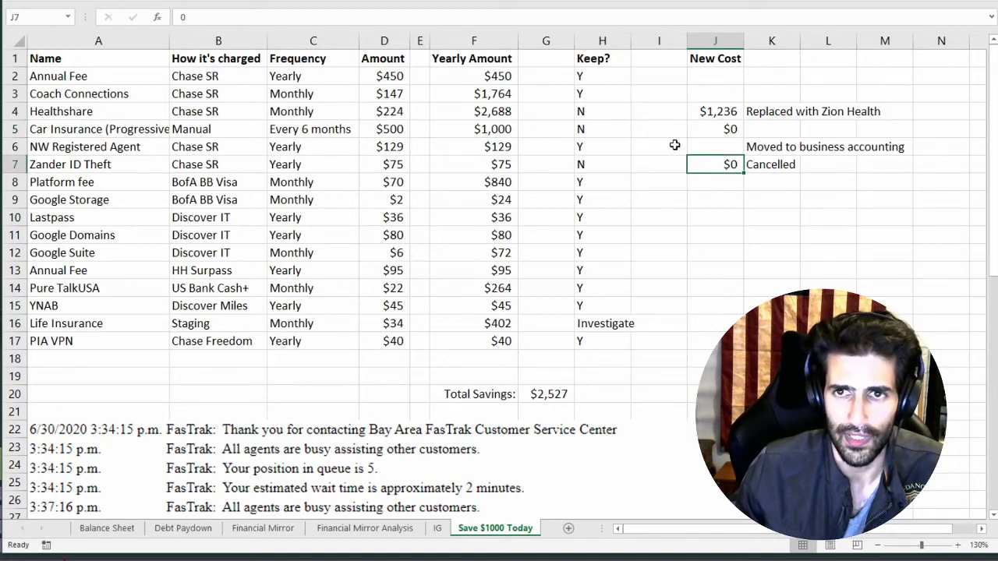
left_click_drag(117, 148, 787, 149)
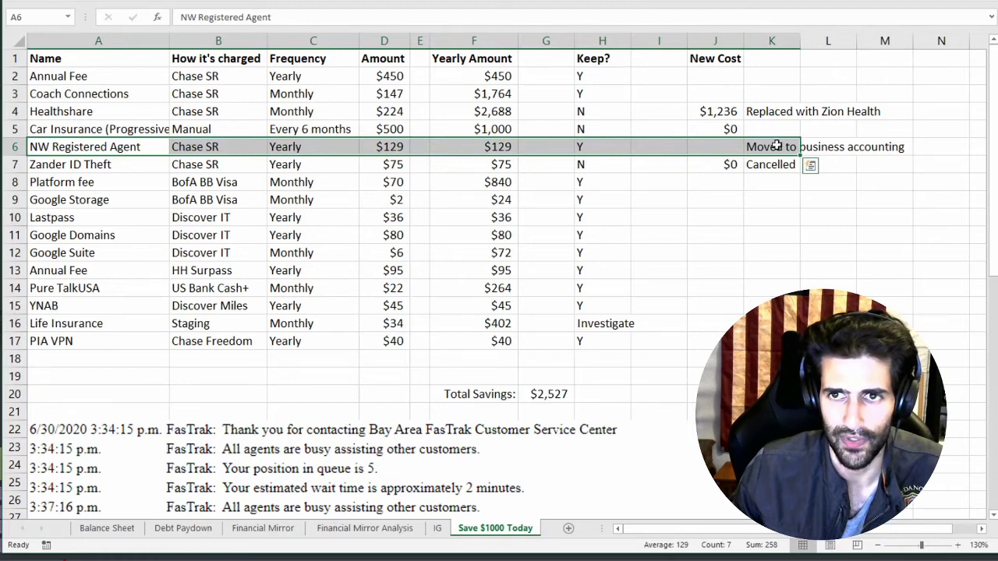
left_click_drag(605, 324, 69, 317)
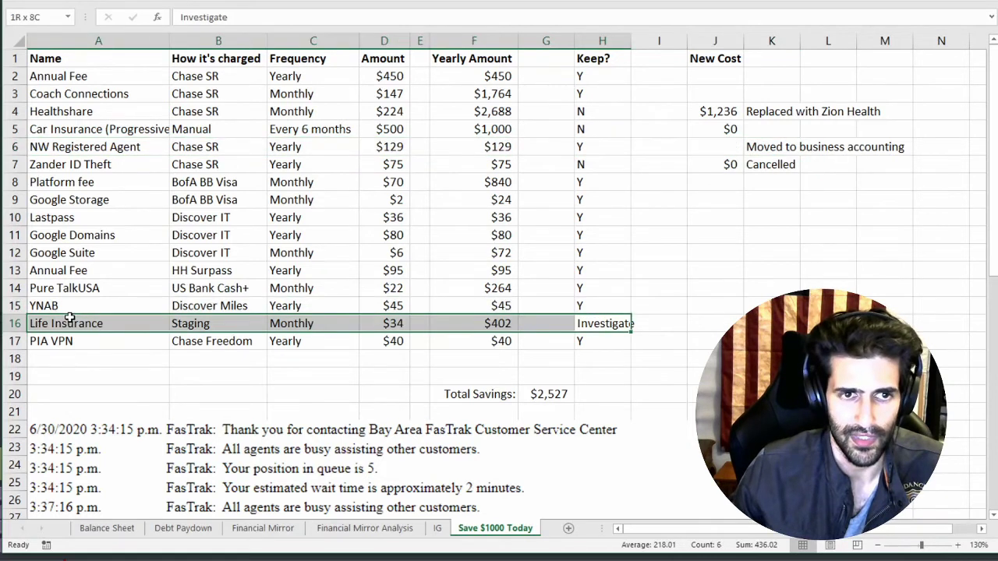
left_click(727, 323)
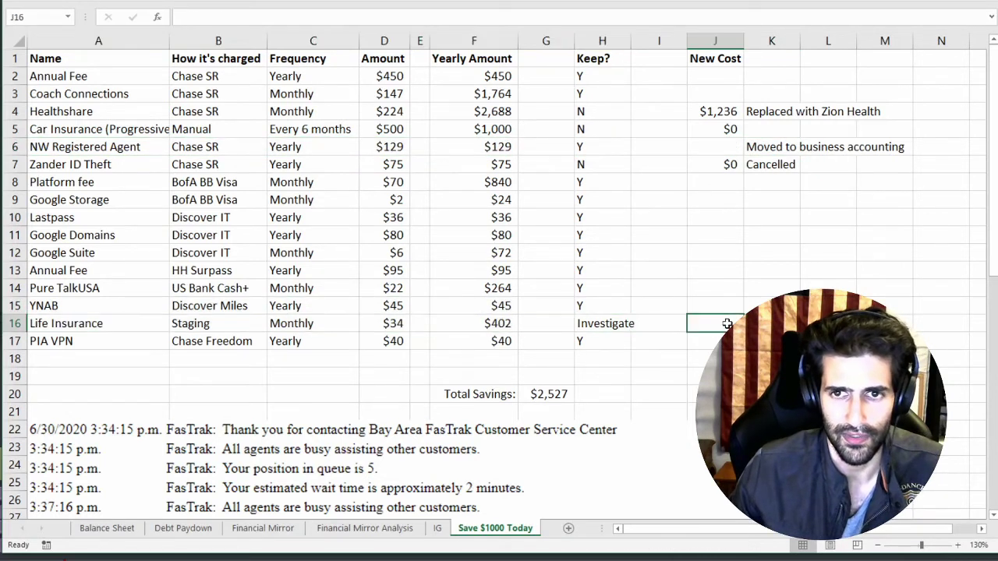
Inspect the formula behind the Total Savings amount below the expense list.
scroll(624, 343, "down", 2)
scroll(574, 361, "up", 2)
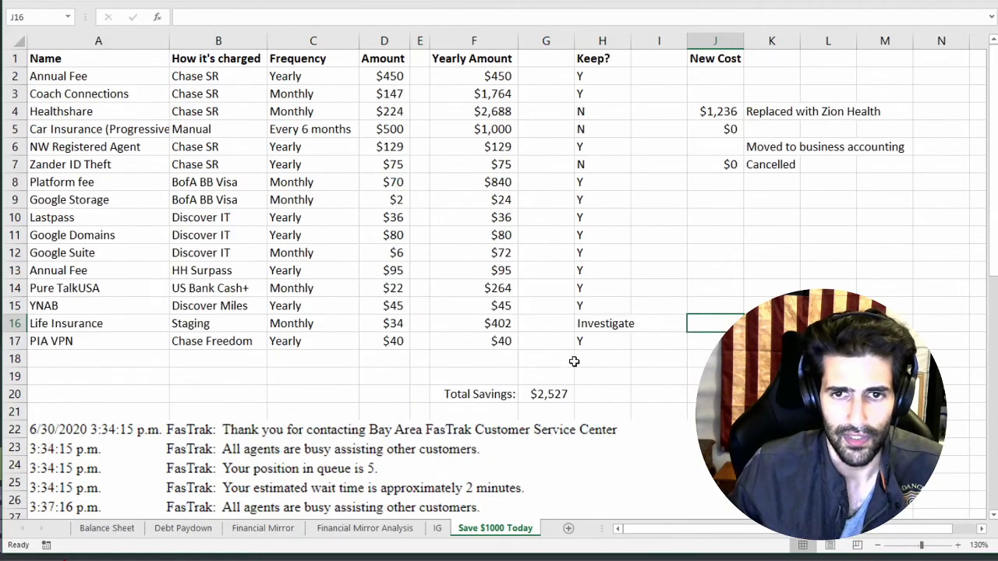
left_click(556, 399)
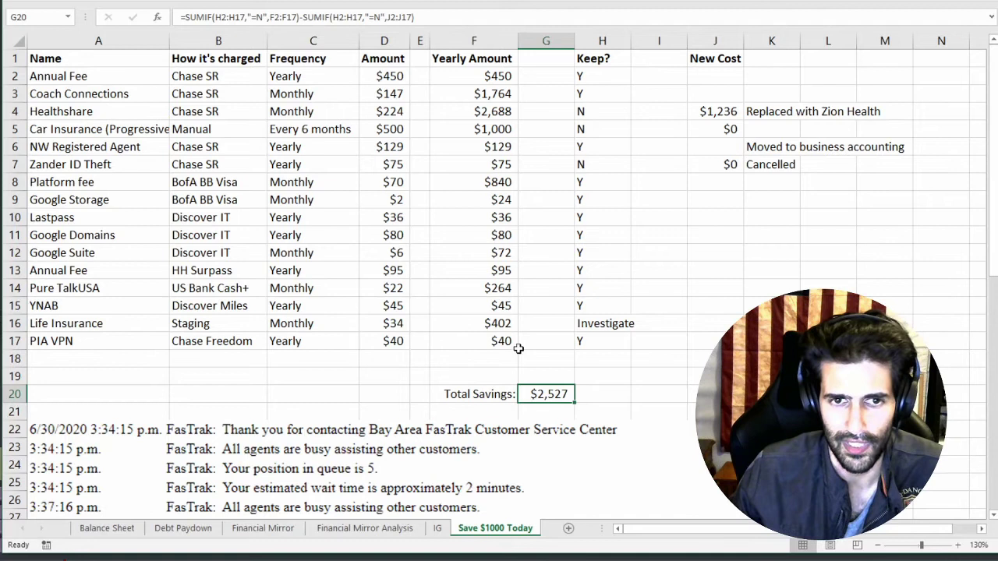
Read the highlighted FasTrak customer service chat about unloading the account balance, and return to the Total Savings amount.
scroll(508, 306, "down", 6)
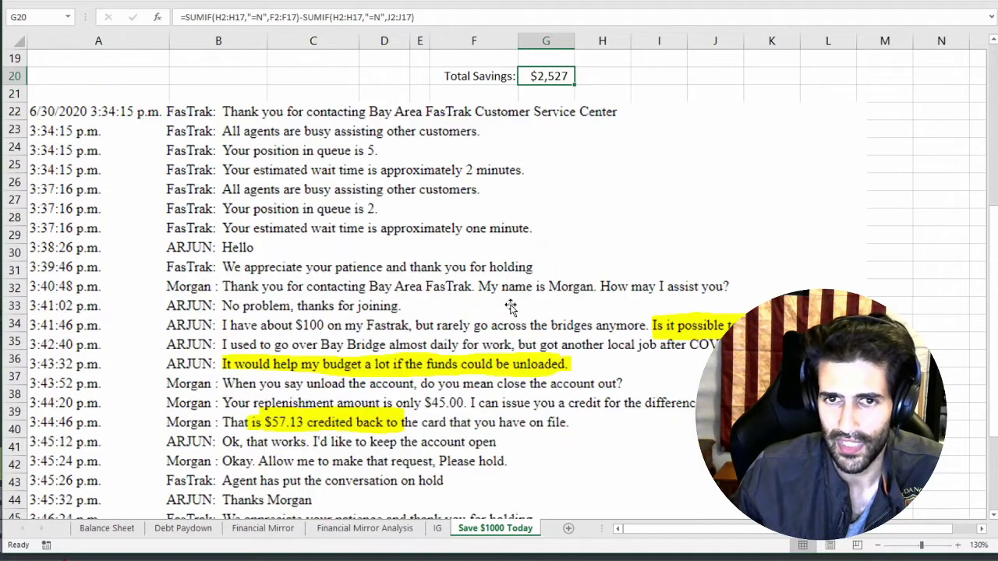
scroll(511, 308, "down", 2)
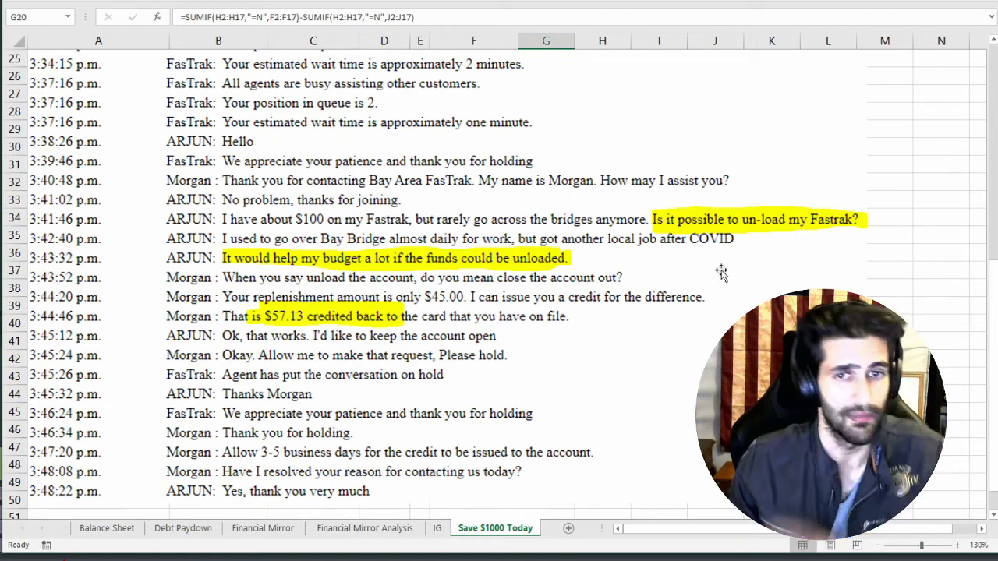
left_click_drag(989, 302, 987, 294)
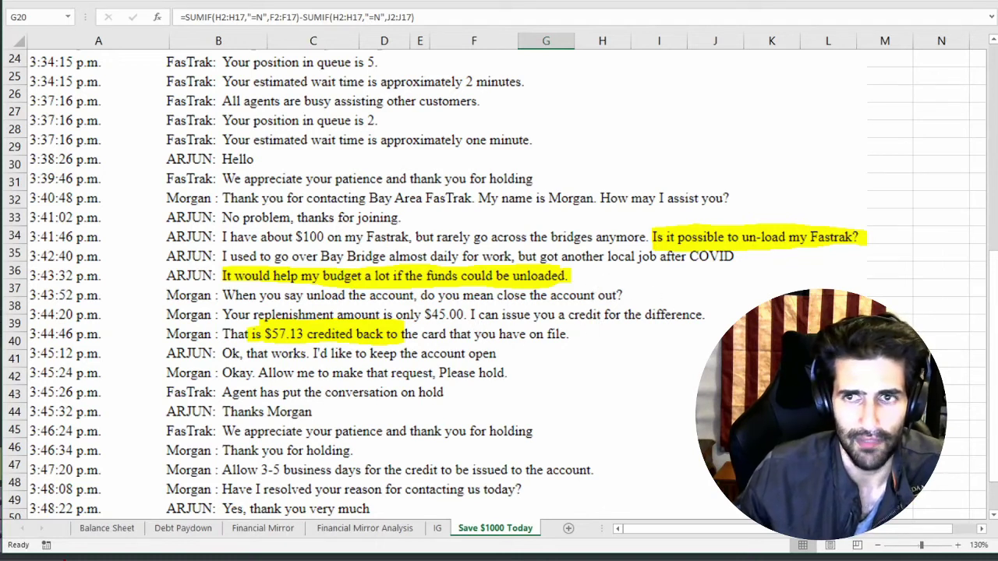
mouse_move(994, 314)
left_mouse_down()
mouse_move(996, 325)
mouse_move(995, 315)
left_mouse_up()
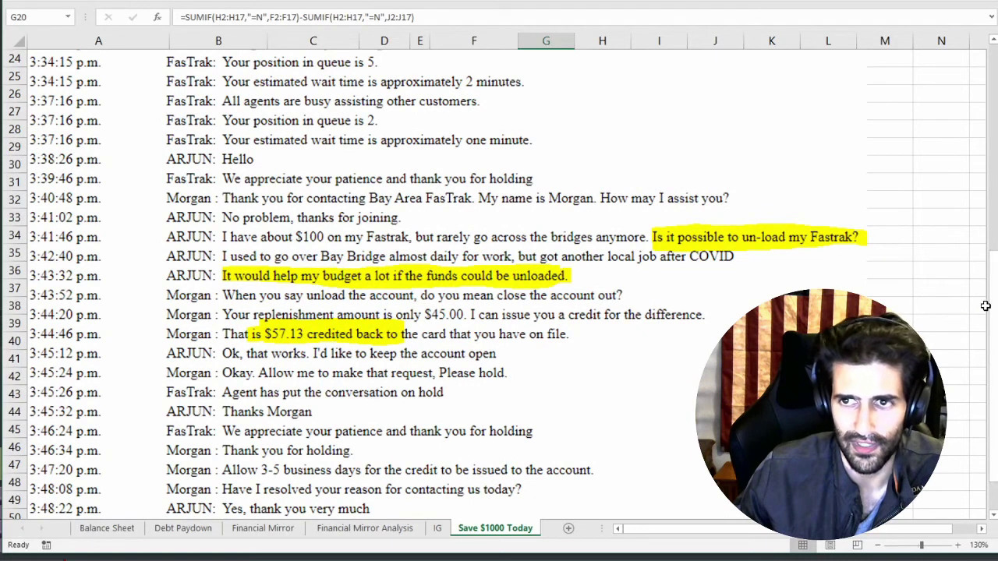
left_click_drag(993, 306, 990, 319)
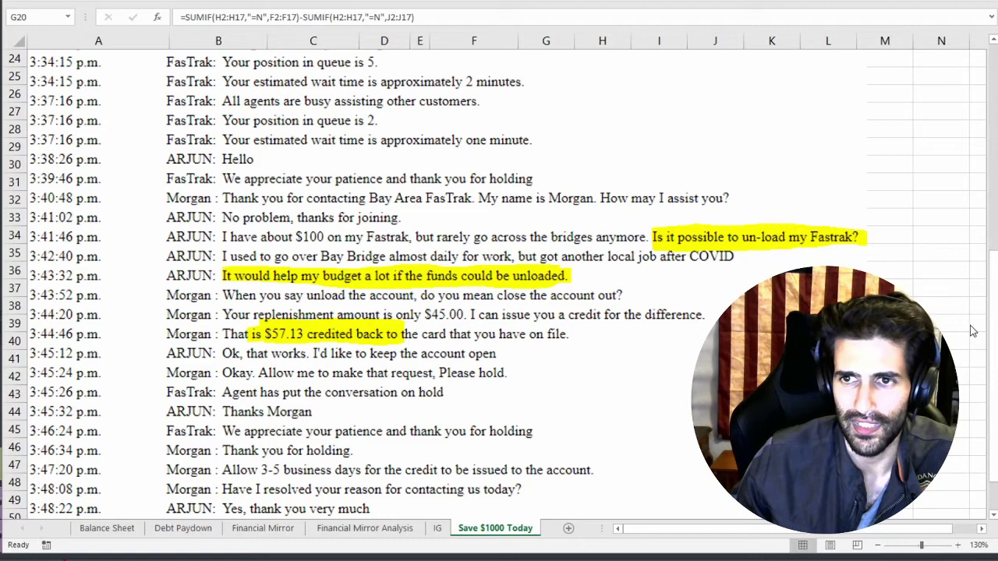
left_click(936, 324)
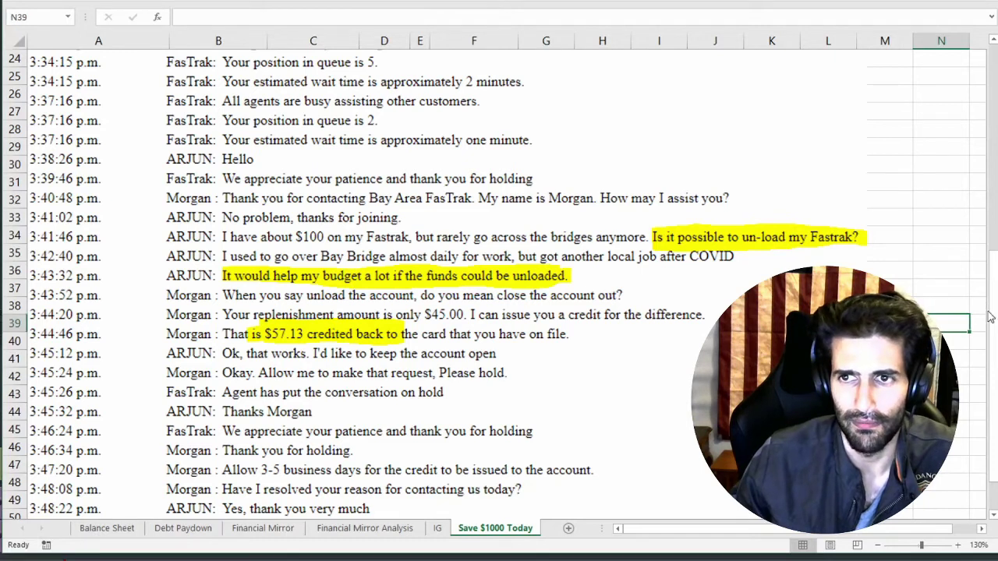
scroll(907, 87, "up", 8)
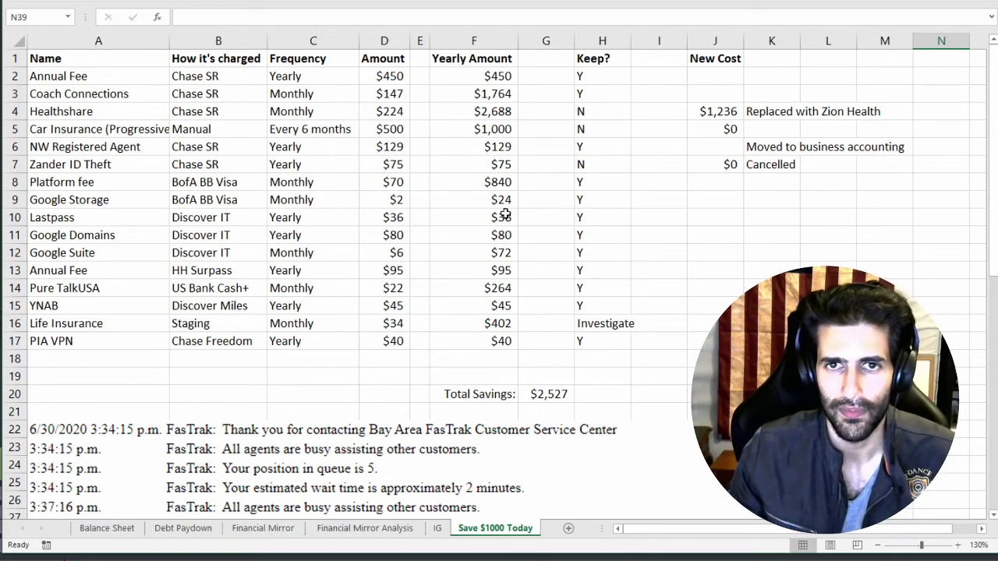
left_click(553, 394)
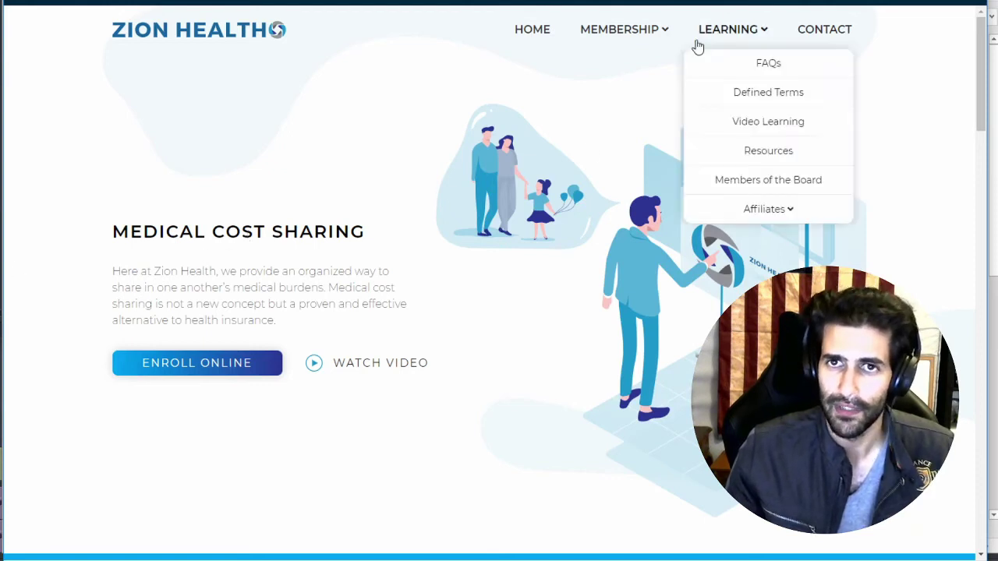
On the Zion Health website, open the Membership Guidelines, enlarge the page and highlight "healthy living" in the introduction.
mouse_move(670, 35)
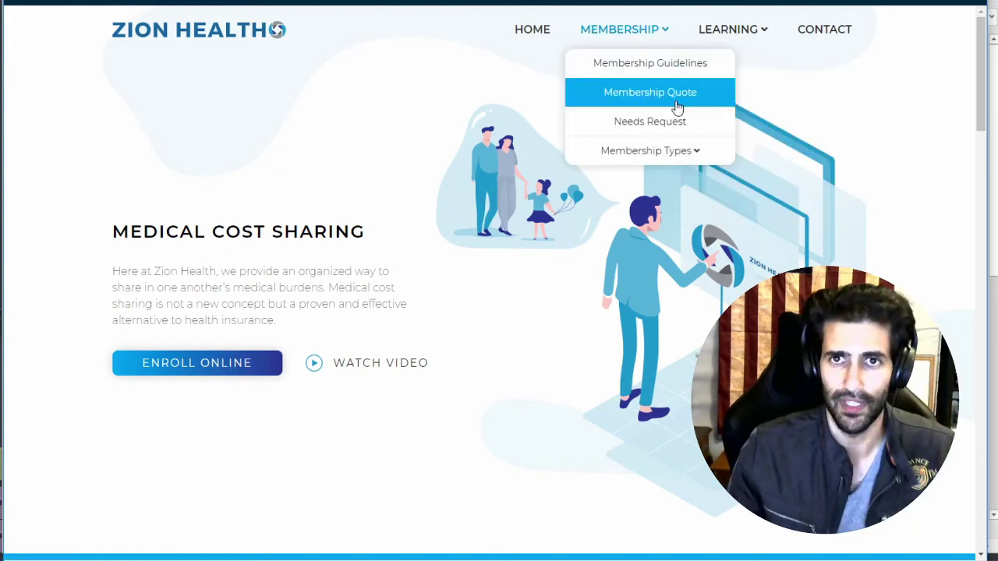
mouse_move(607, 144)
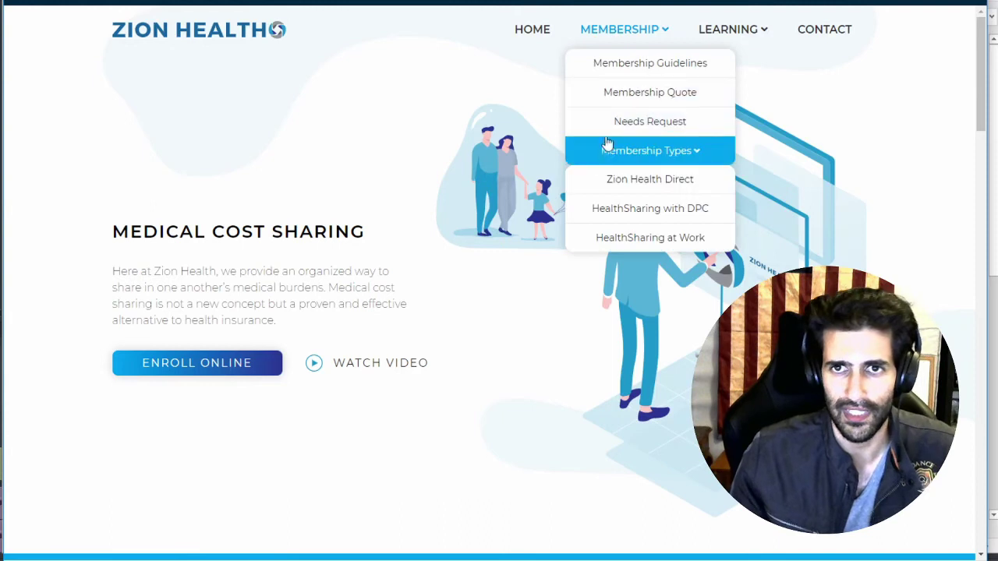
left_click(632, 69)
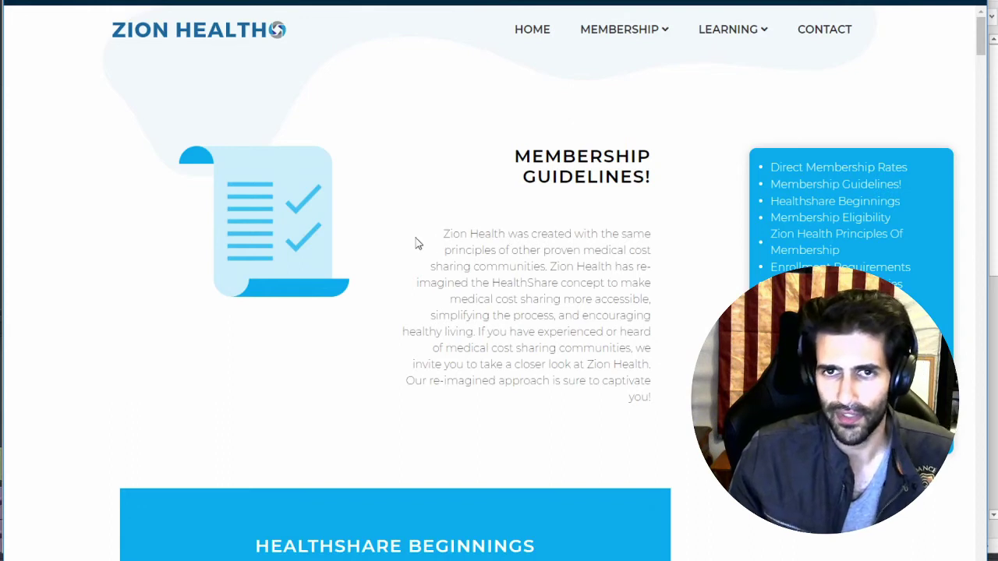
key("ctrl+plus")
scroll(537, 296, "down", 1)
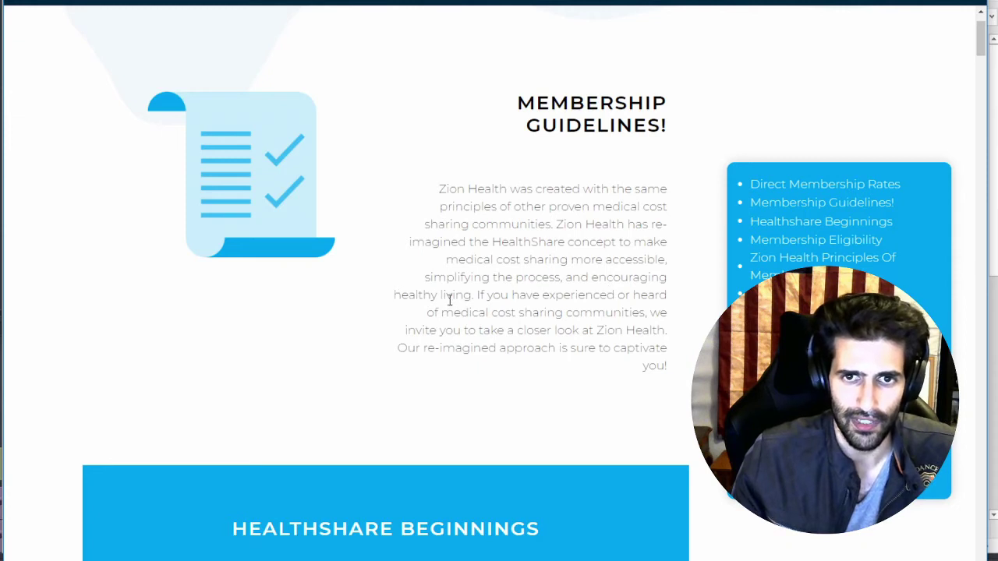
left_click_drag(472, 294, 393, 295)
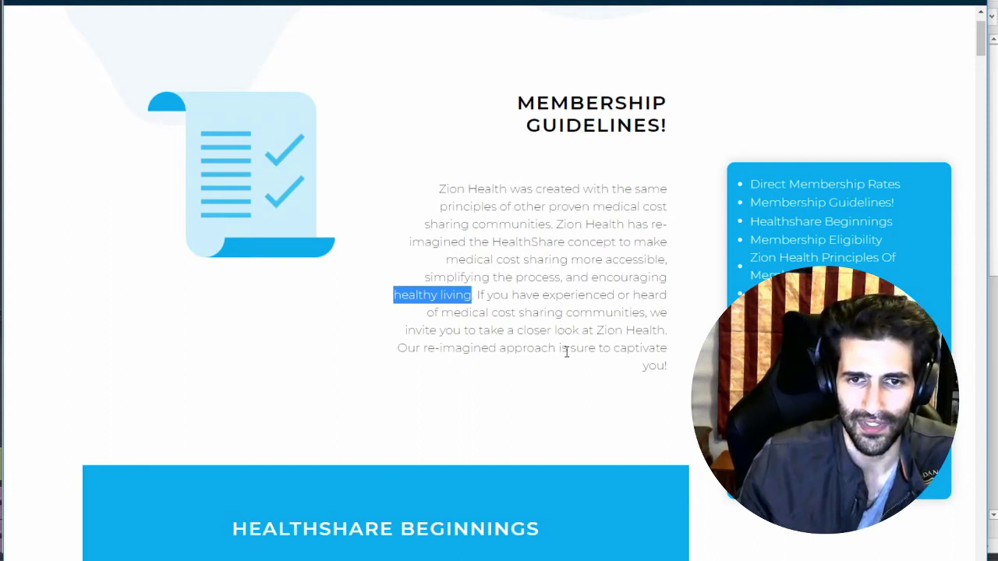
Skim the Healthshare Beginnings and Membership Eligibility sections of the guidelines.
scroll(567, 351, "down", 12)
scroll(466, 345, "down", 3)
scroll(436, 331, "up", 3)
scroll(456, 347, "up", 6)
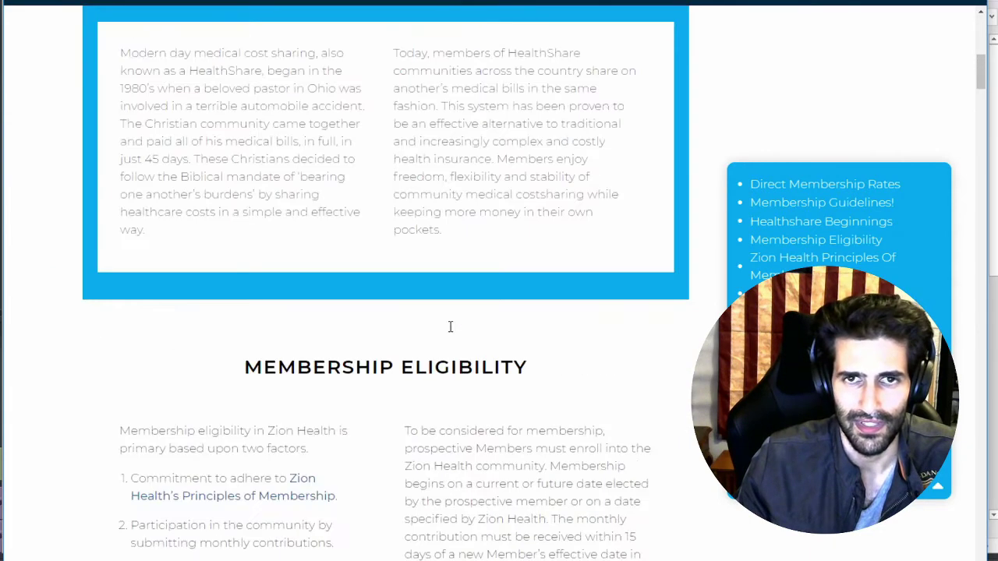
scroll(450, 327, "up", 7)
Open the Membership Quote page and review the age range, membership tier, tobacco use and IUA options.
mouse_move(590, 25)
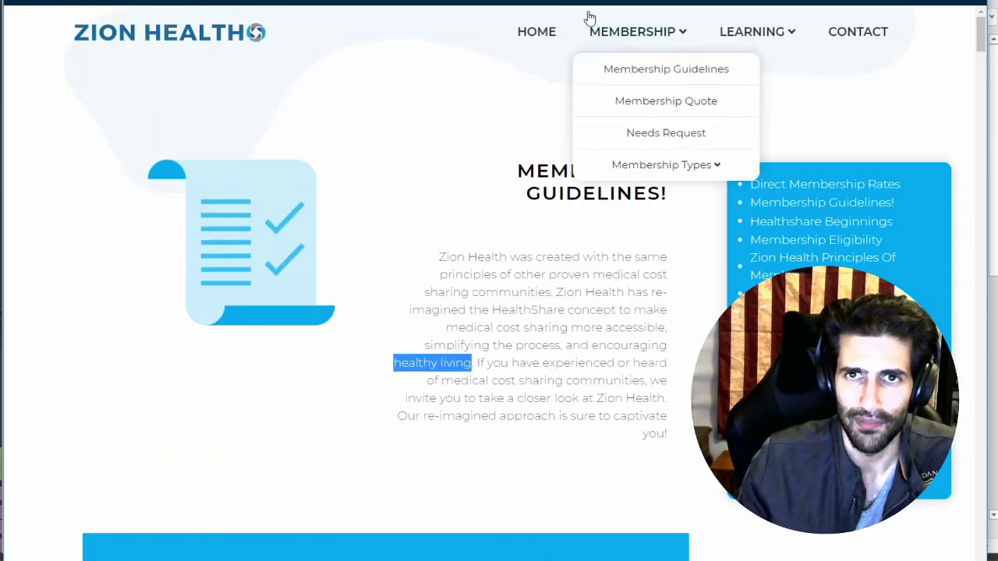
left_click(657, 102)
scroll(653, 116, "down", 2)
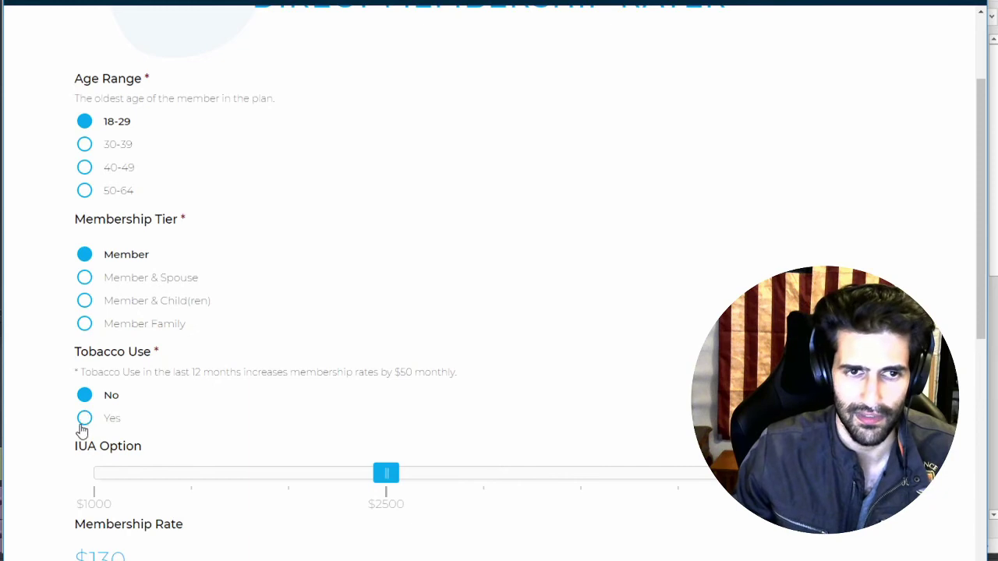
scroll(83, 432, "down", 1)
left_click_drag(73, 381, 95, 388)
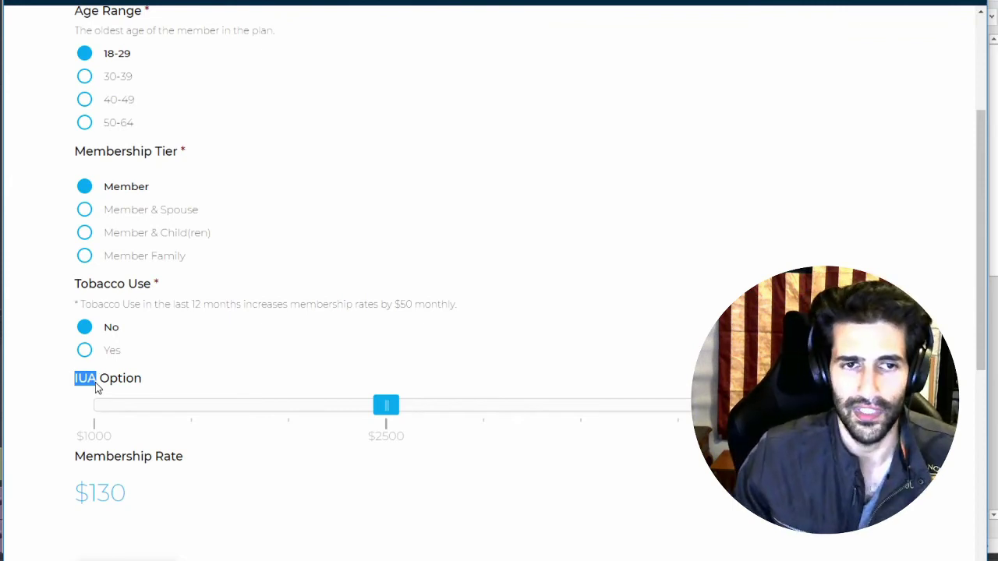
Compare the membership rates for IUA options of $1000, $2500 and a higher amount.
left_click(386, 406)
left_click(123, 414)
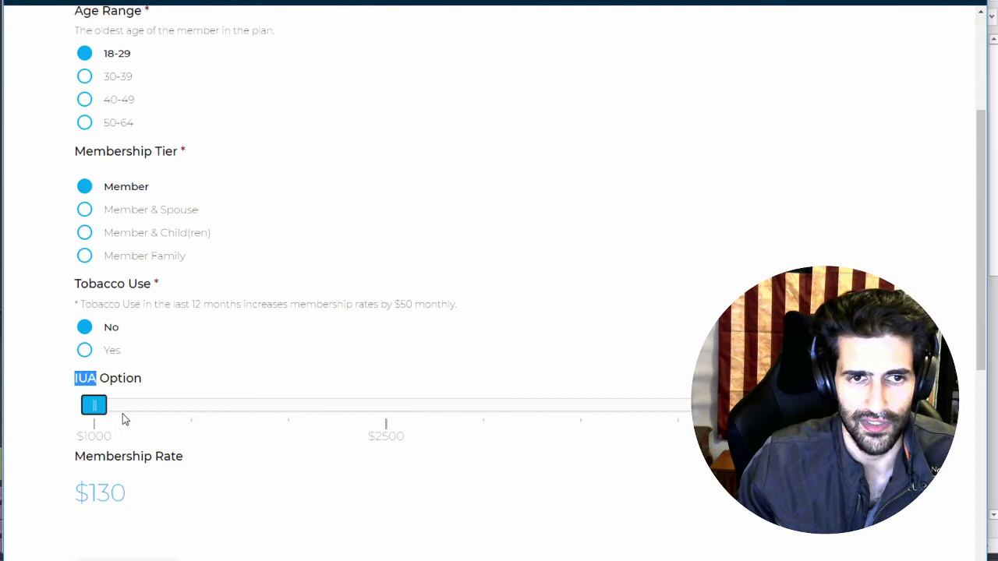
left_click(41, 425)
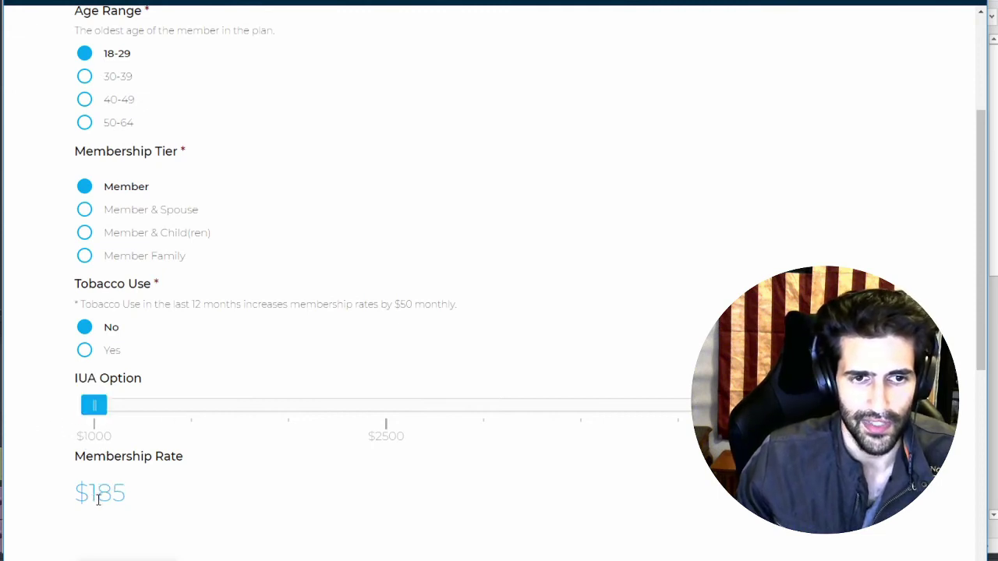
left_click(97, 406)
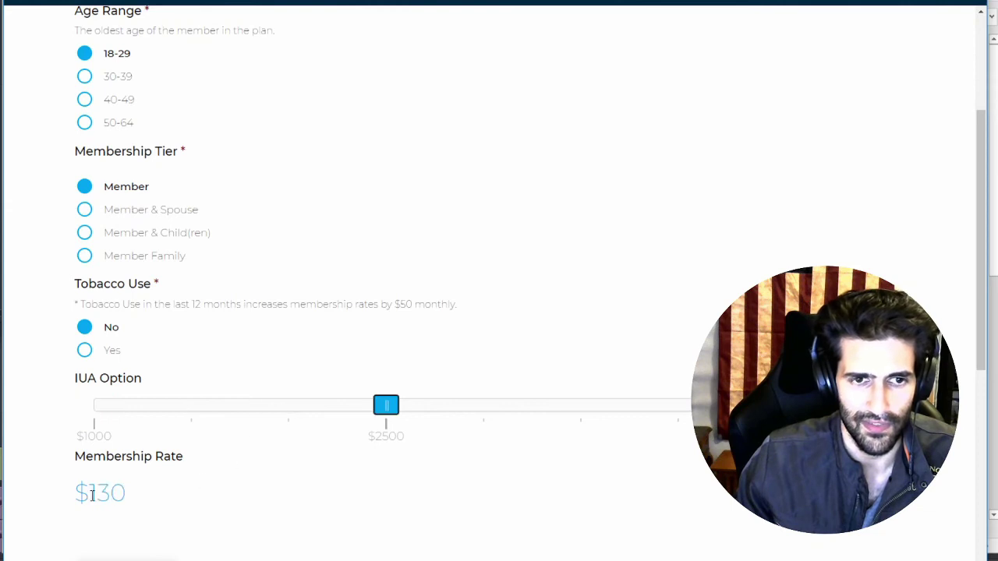
left_click(489, 412)
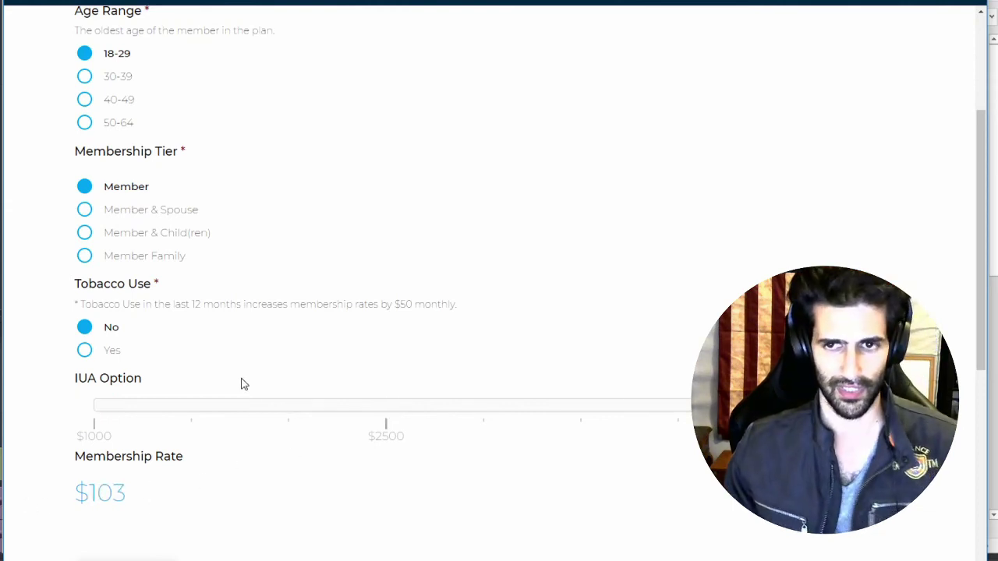
left_click_drag(89, 492, 166, 493)
left_click(165, 493)
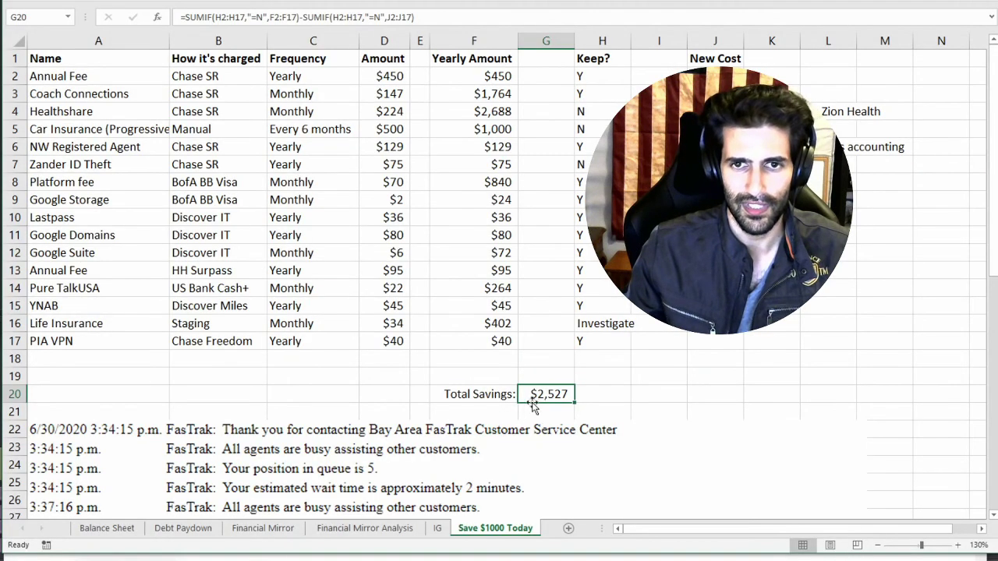
Switch back to the Save $1000 Today spreadsheet and fill the Total Savings label and amount with yellow.
key("F4")
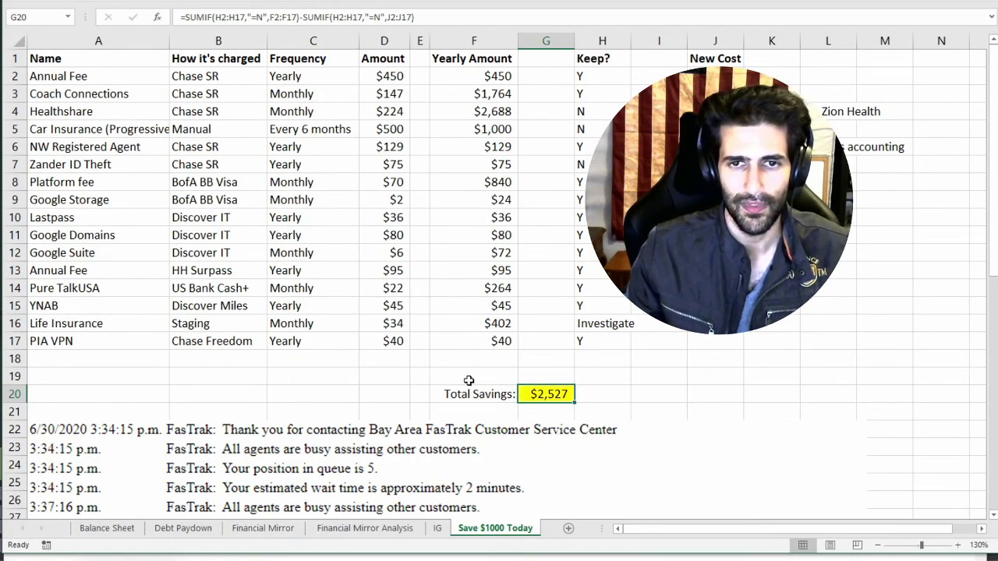
left_click_drag(552, 395, 480, 394)
key("F4")
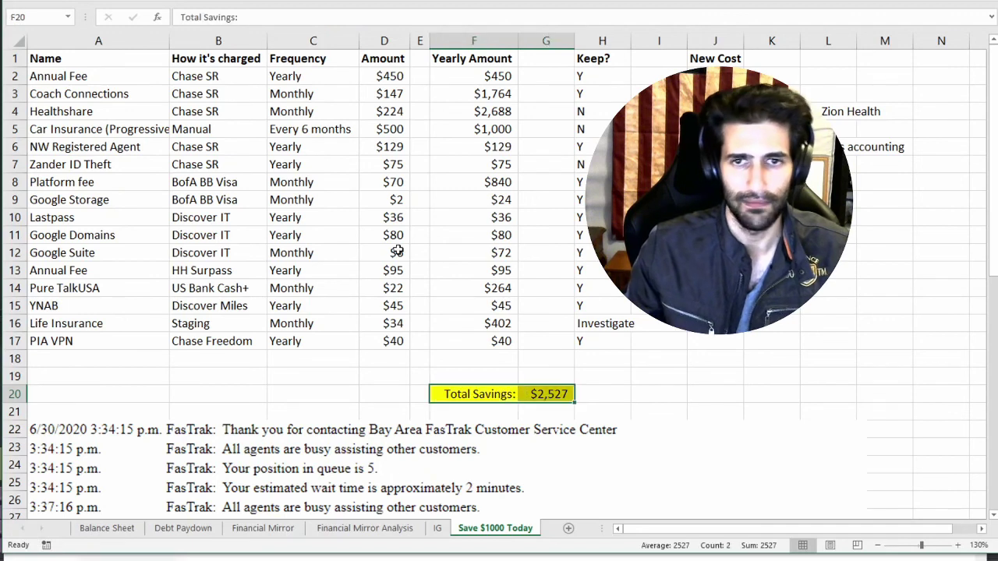
left_click(613, 395)
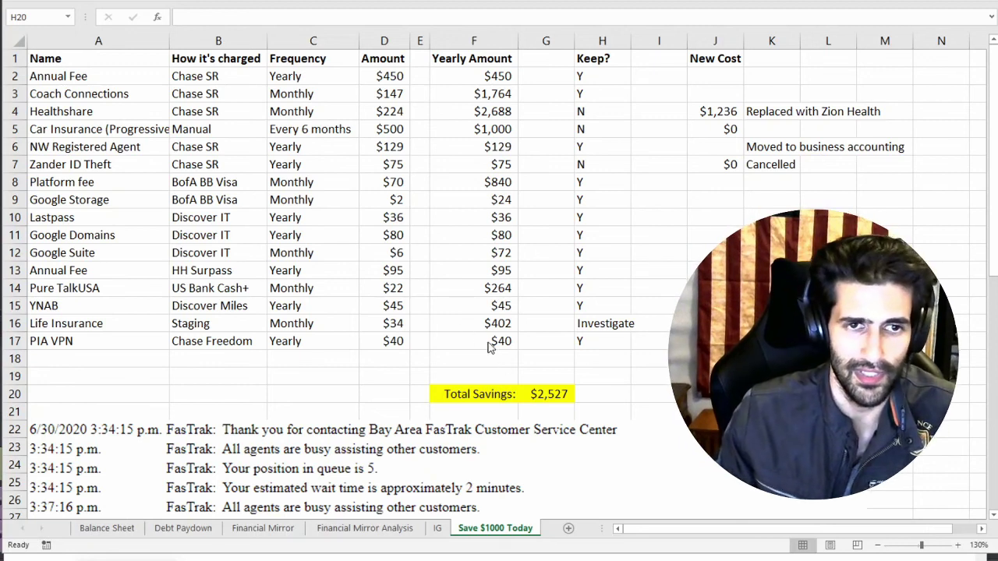
key("alt+Tab")
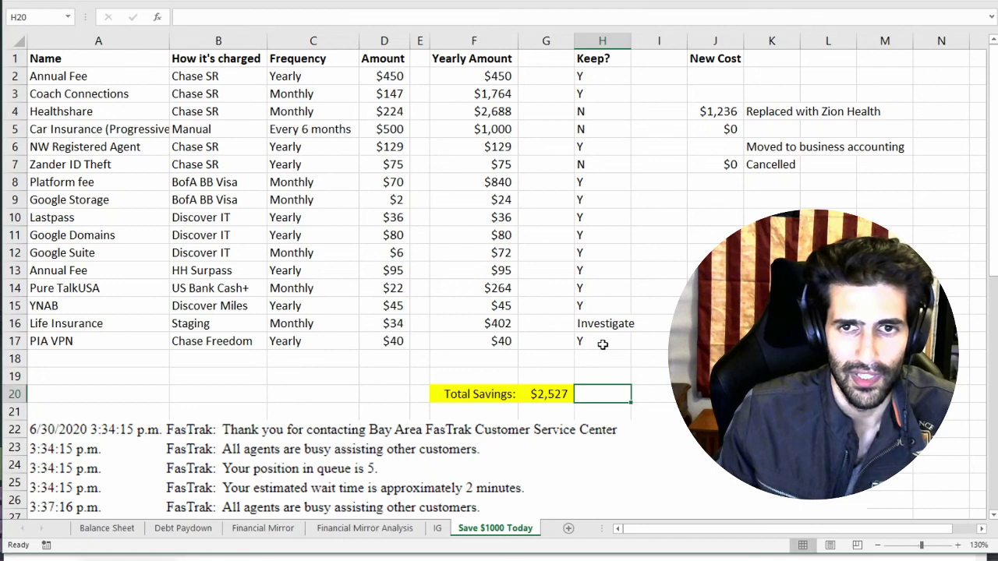